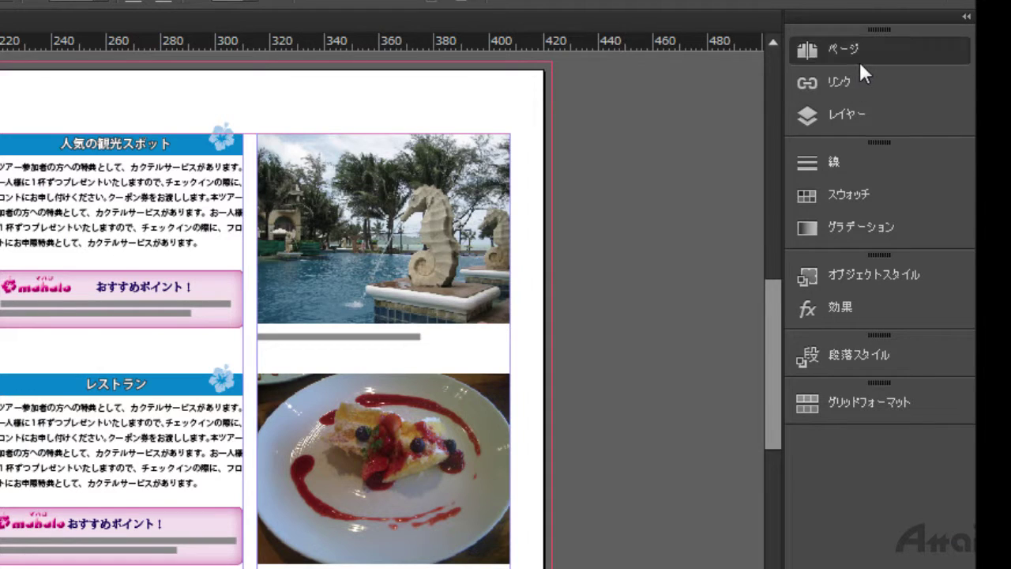
- Show the document's page thumbnails and enlarge both the overview and its master page area
{"action": "left_click", "coordinate": [944, 72]}
{"action": "left_click_drag", "start_coordinate": [679, 201], "coordinate": [654, 508]}
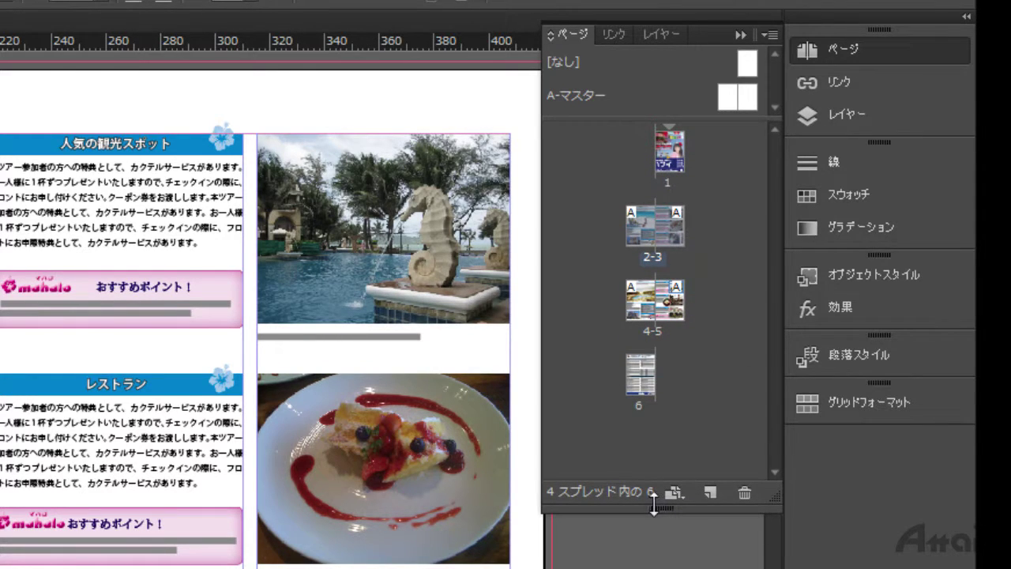
{"action": "left_click_drag", "start_coordinate": [710, 117], "coordinate": [709, 173]}
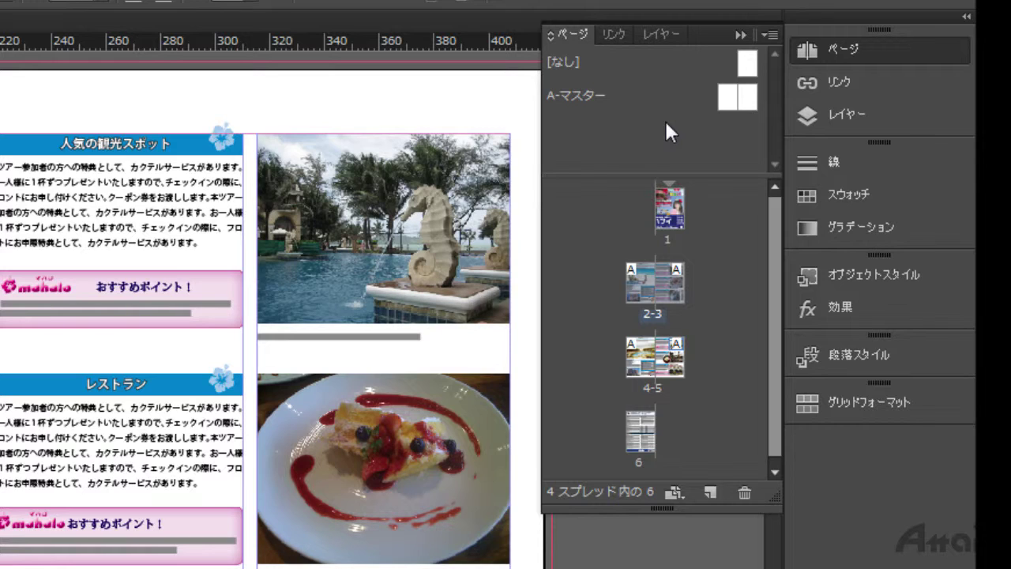
- View the A-マスター master spread and return to page 3 of the document
{"action": "double_click", "coordinate": [749, 99]}
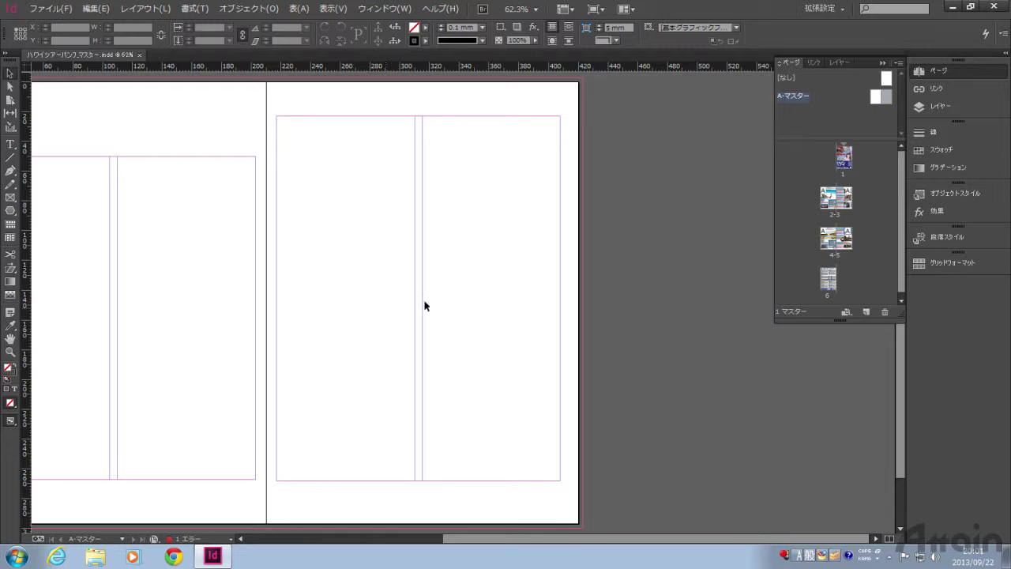
{"action": "double_click", "coordinate": [846, 208]}
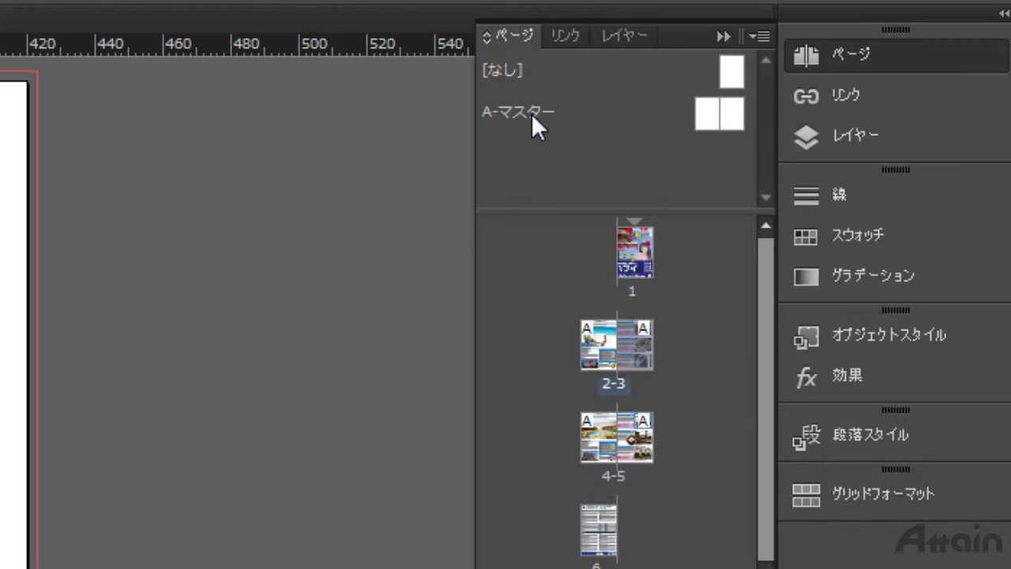
- Rename the A-マスター master spread as ハワイ and choose [なし] as its base master
{"action": "left_click", "coordinate": [532, 113]}
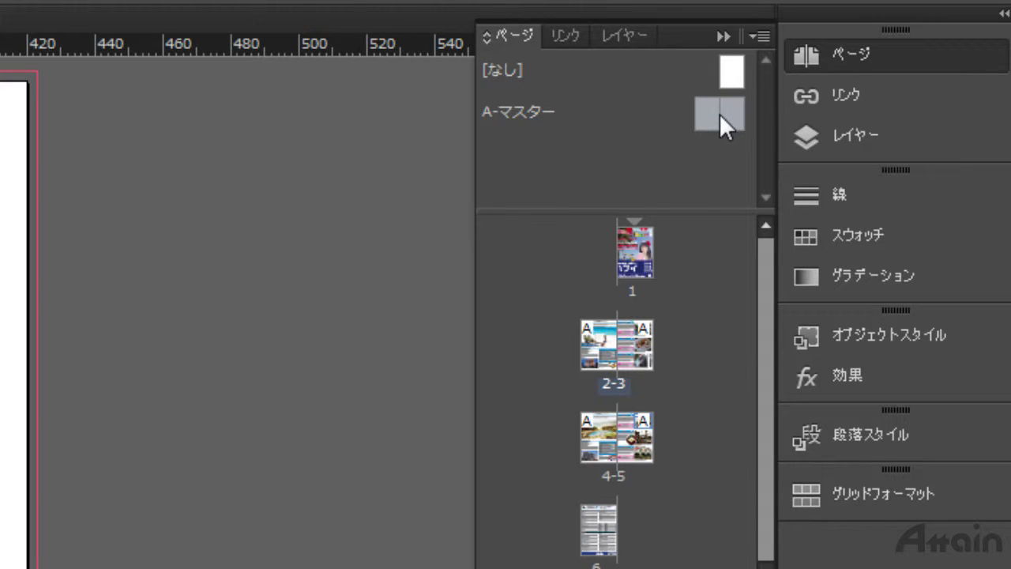
{"action": "right_click", "coordinate": [499, 110]}
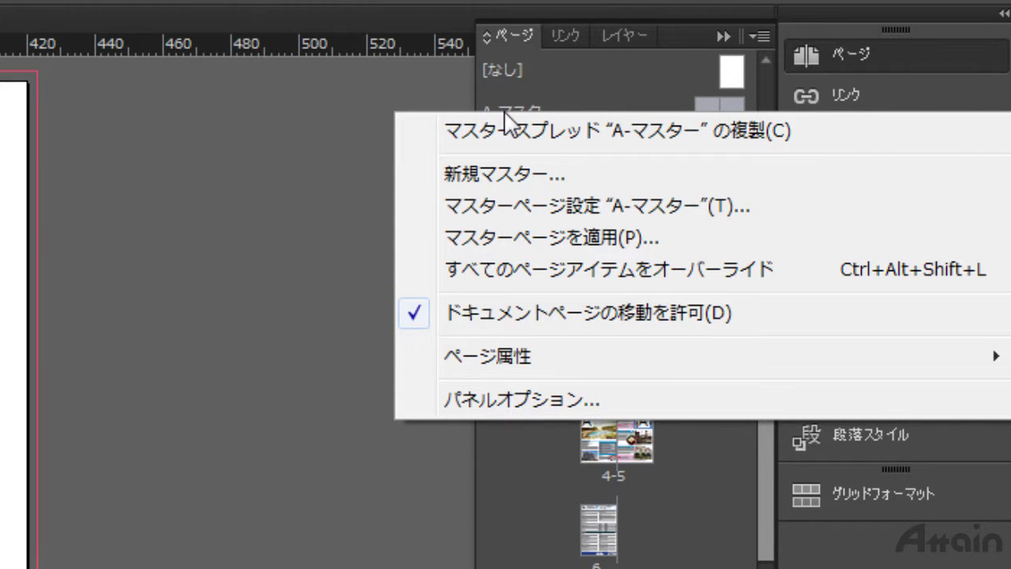
{"action": "left_click", "coordinate": [519, 207]}
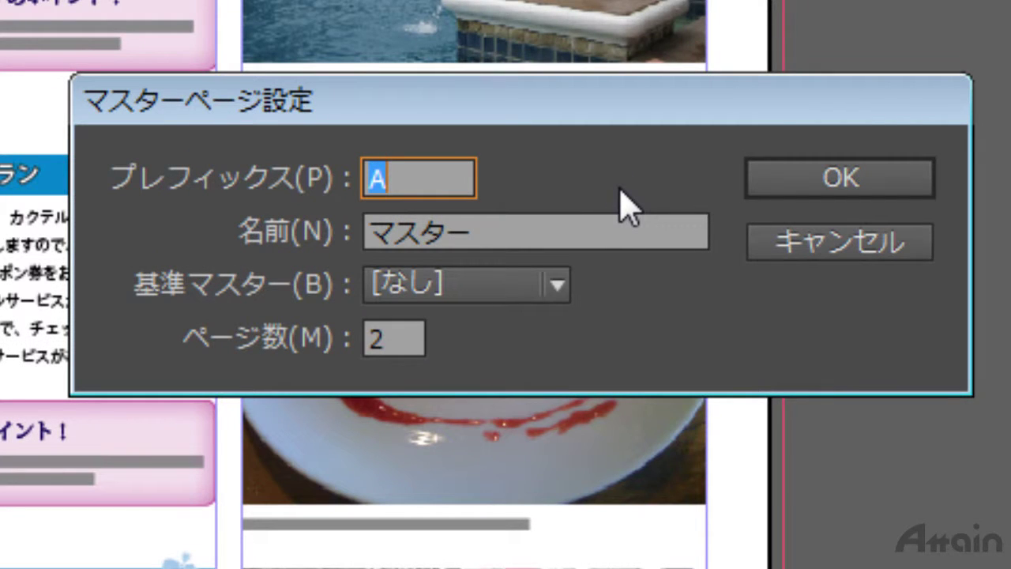
{"action": "left_click", "coordinate": [624, 232]}
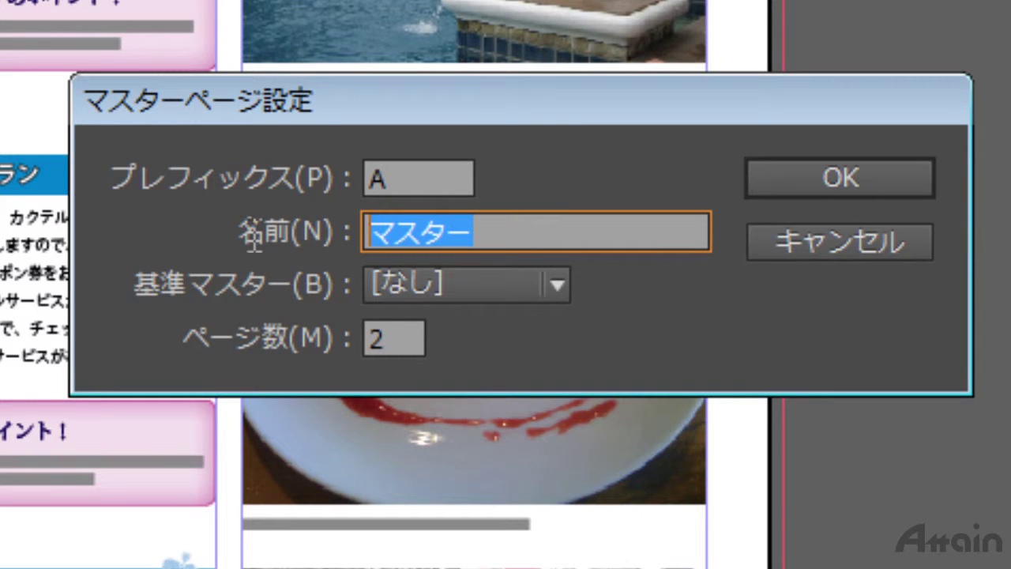
{"action": "key", "text": "BackSpace"}
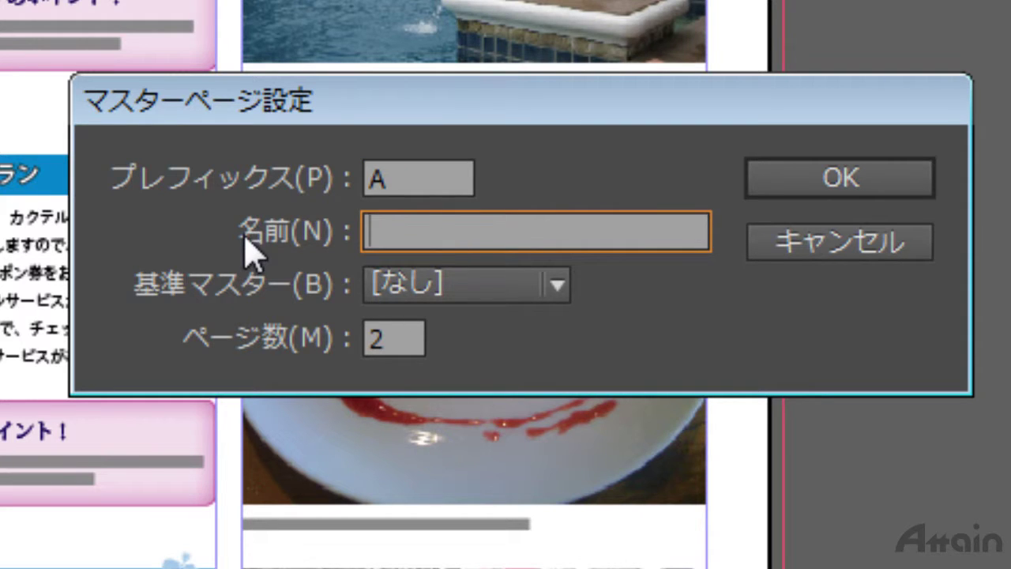
{"action": "type", "text": "hawai"}
{"action": "key", "text": "space"}
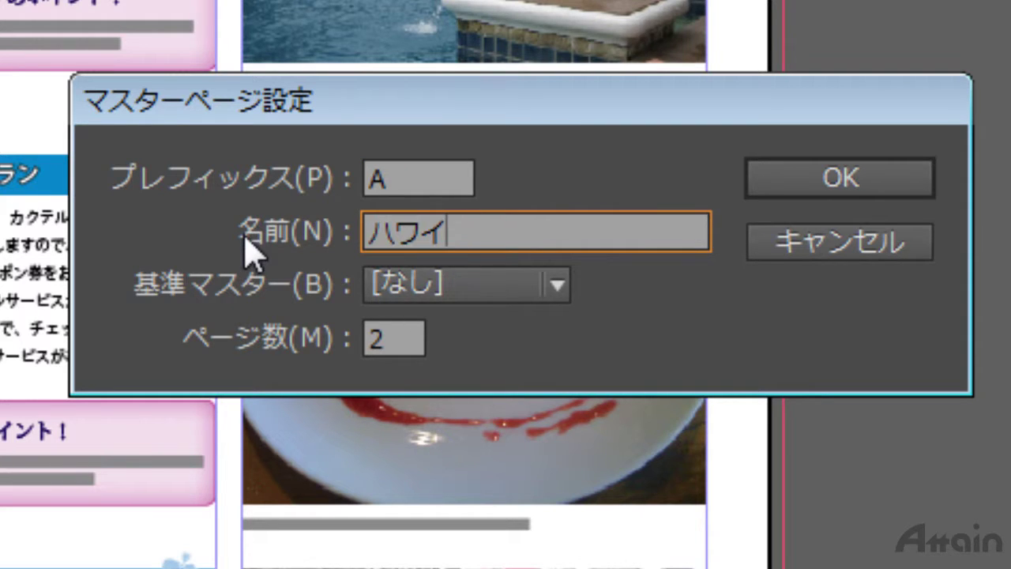
{"action": "key", "text": "Return"}
{"action": "left_click", "coordinate": [447, 304]}
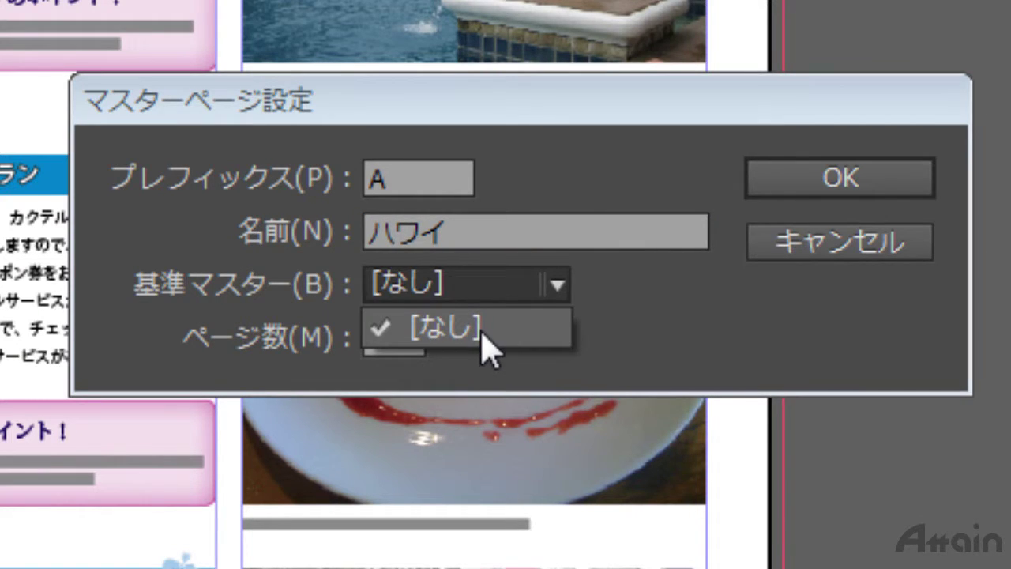
{"action": "left_click", "coordinate": [484, 341]}
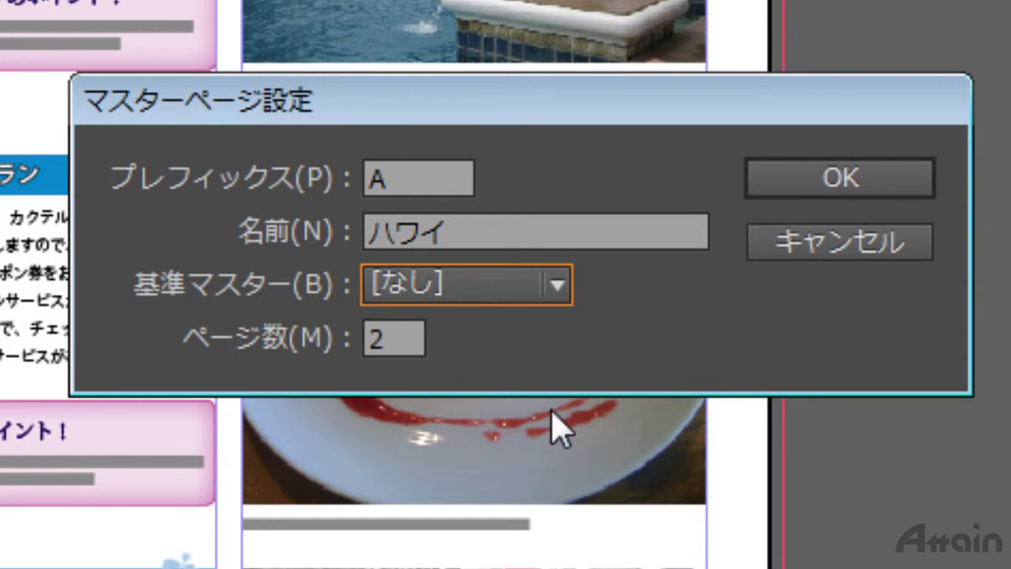
{"action": "left_click", "coordinate": [797, 180]}
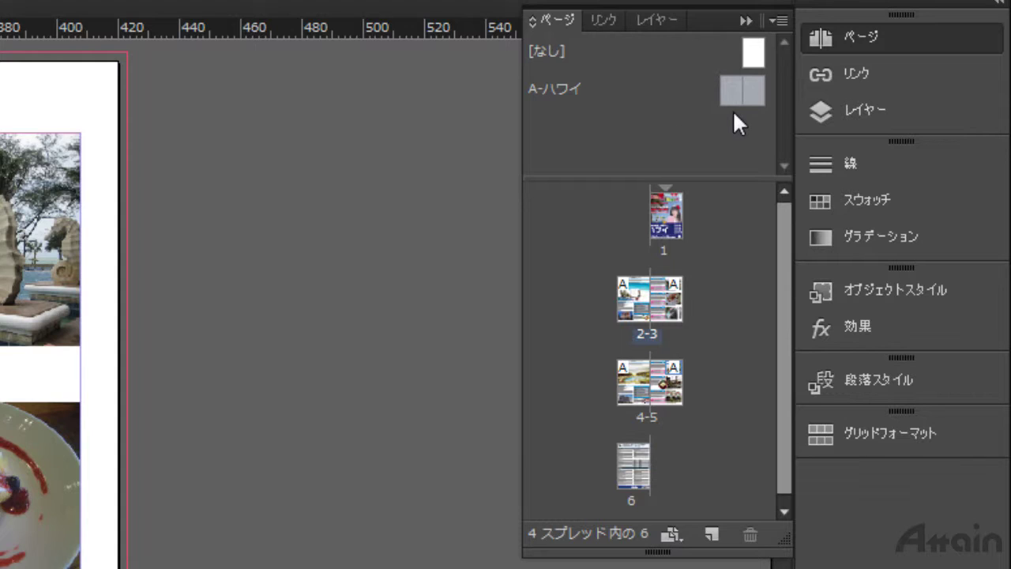
- Open the A-ハワイ master at 100% and place a horizontal ruler guide at Y 12 mm on its right page
{"action": "double_click", "coordinate": [760, 92]}
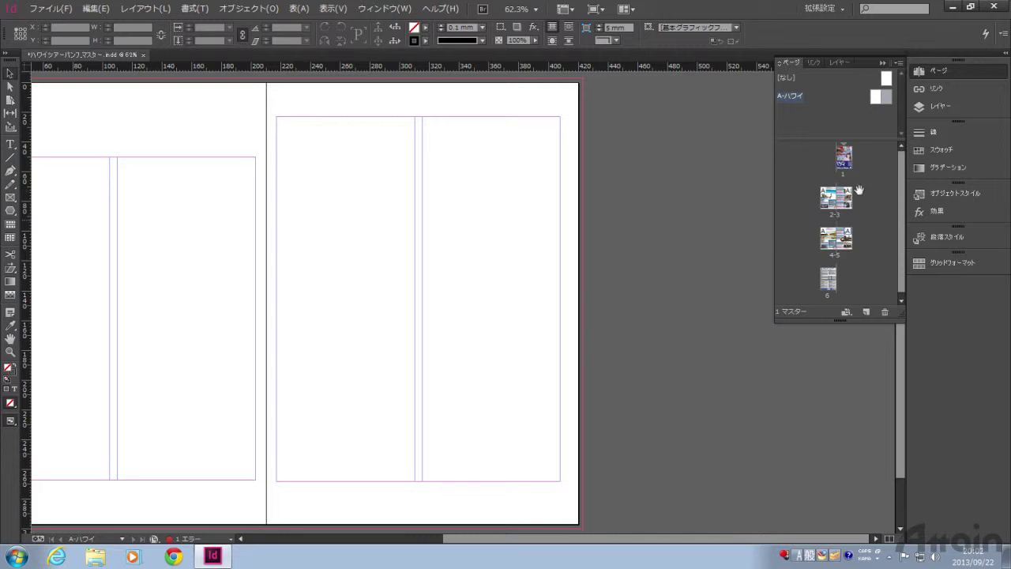
{"action": "left_click", "coordinate": [954, 75]}
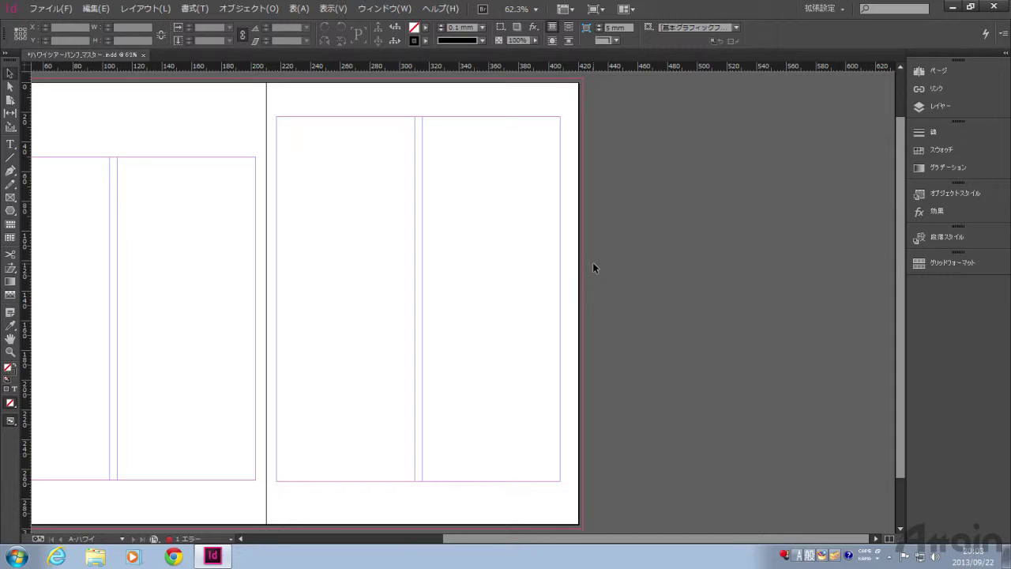
{"action": "key", "text": "ctrl+1"}
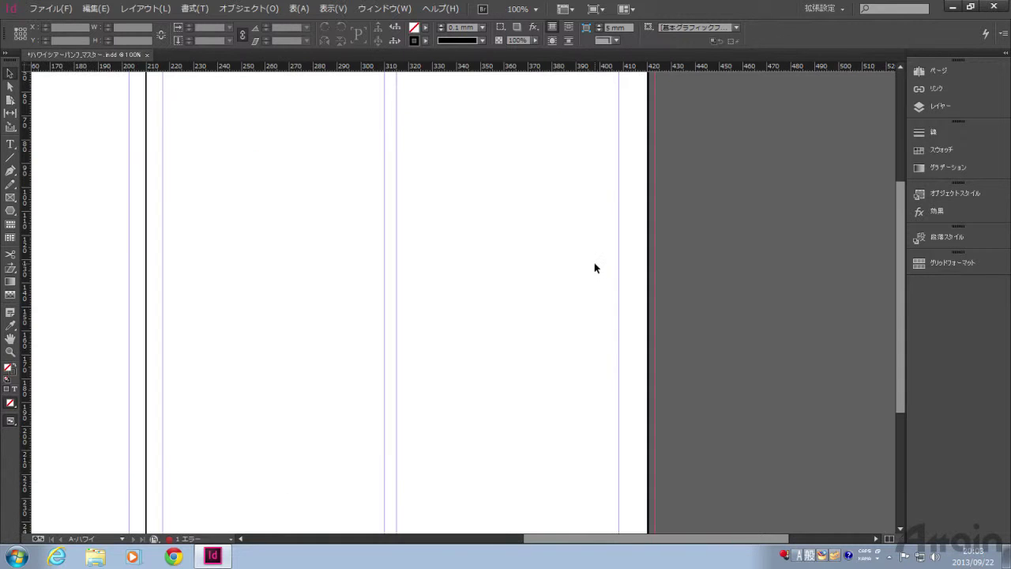
{"action": "left_click_drag", "start_coordinate": [275, 126], "coordinate": [308, 284]}
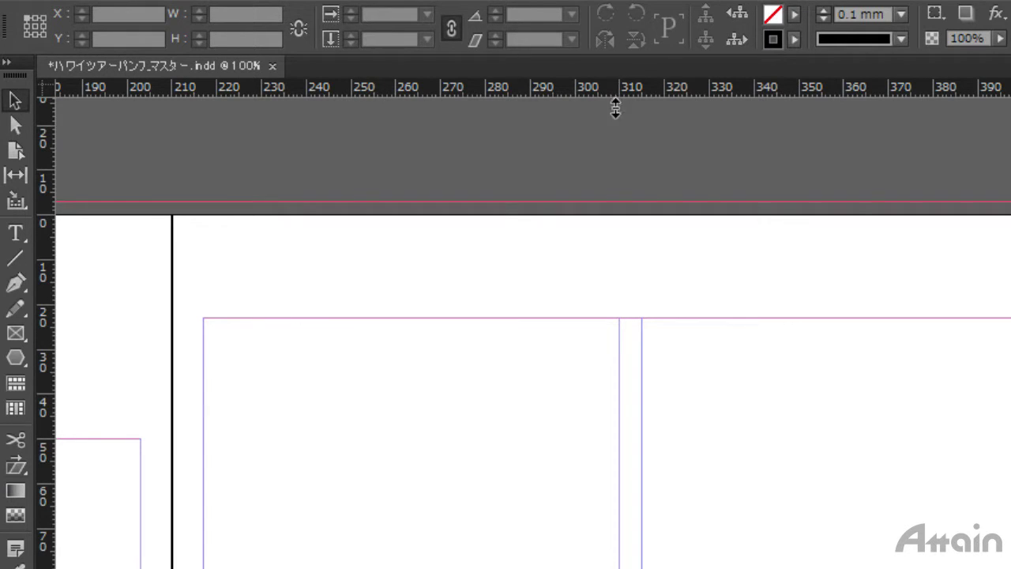
{"action": "left_click_drag", "start_coordinate": [616, 101], "coordinate": [195, 268]}
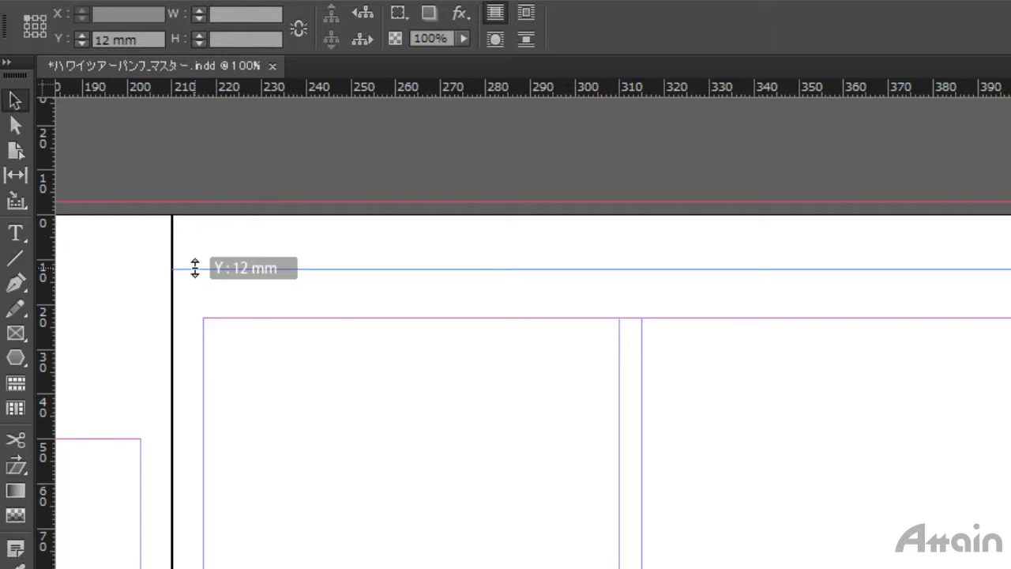
{"action": "left_click_drag", "start_coordinate": [195, 269], "coordinate": [195, 269]}
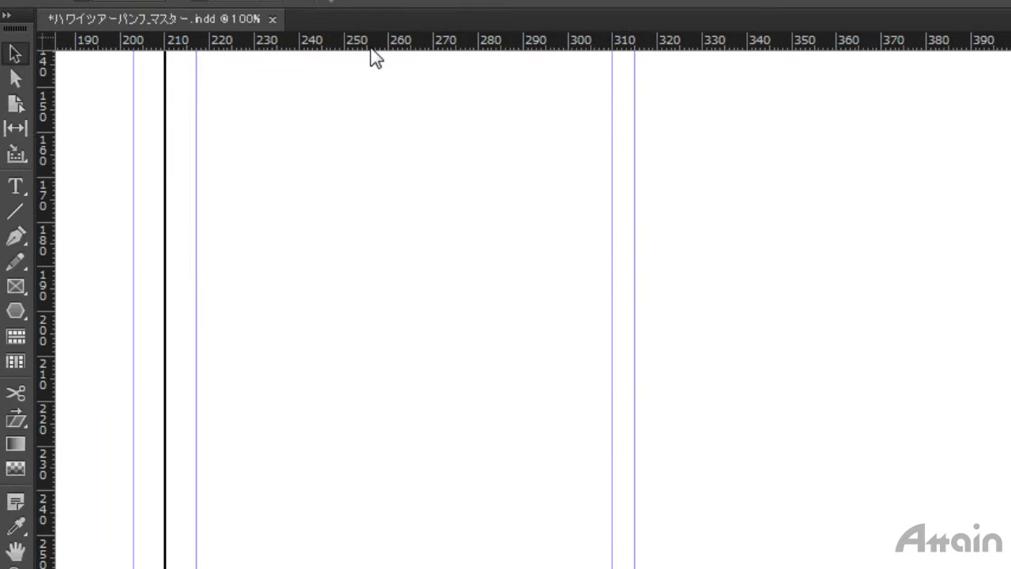
- Place a horizontal ruler guide at Y 290 mm across the whole A-ハワイ master spread
{"action": "left_click_drag", "start_coordinate": [376, 124], "coordinate": [360, 421]}
{"action": "left_click_drag", "start_coordinate": [352, 74], "coordinate": [1010, 357]}
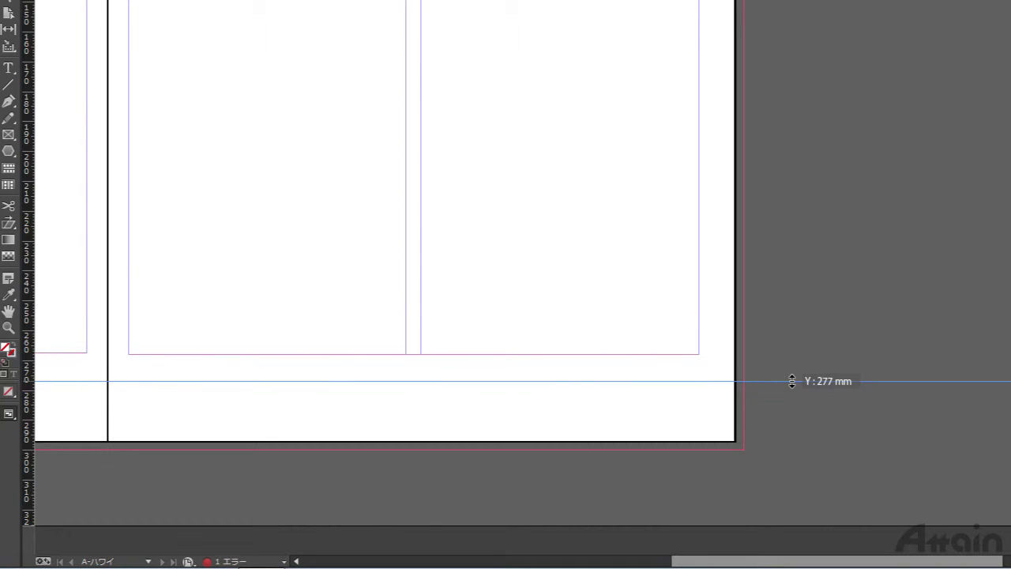
{"action": "left_click_drag", "start_coordinate": [792, 381], "coordinate": [761, 415]}
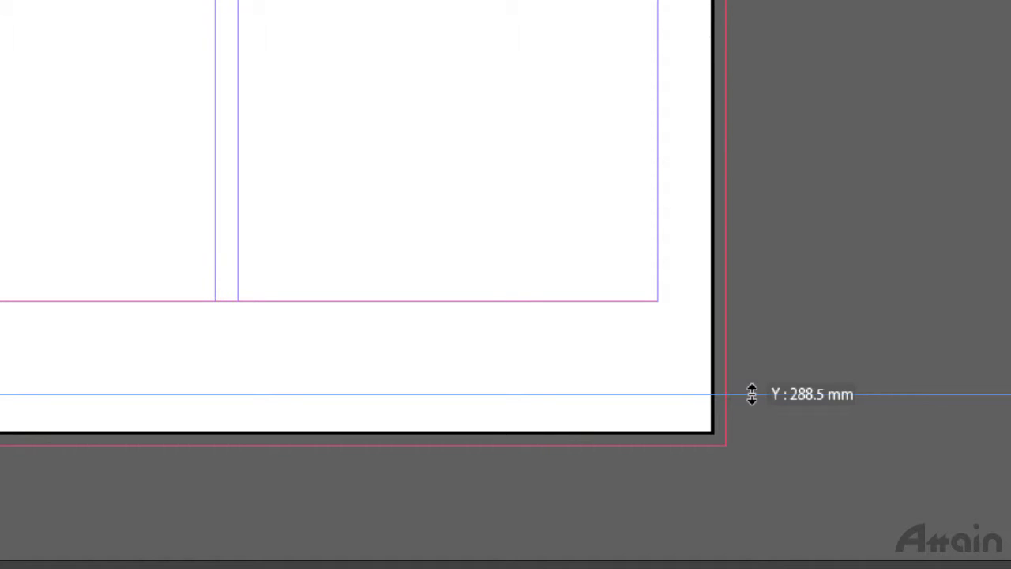
{"action": "left_click_drag", "start_coordinate": [752, 394], "coordinate": [778, 402]}
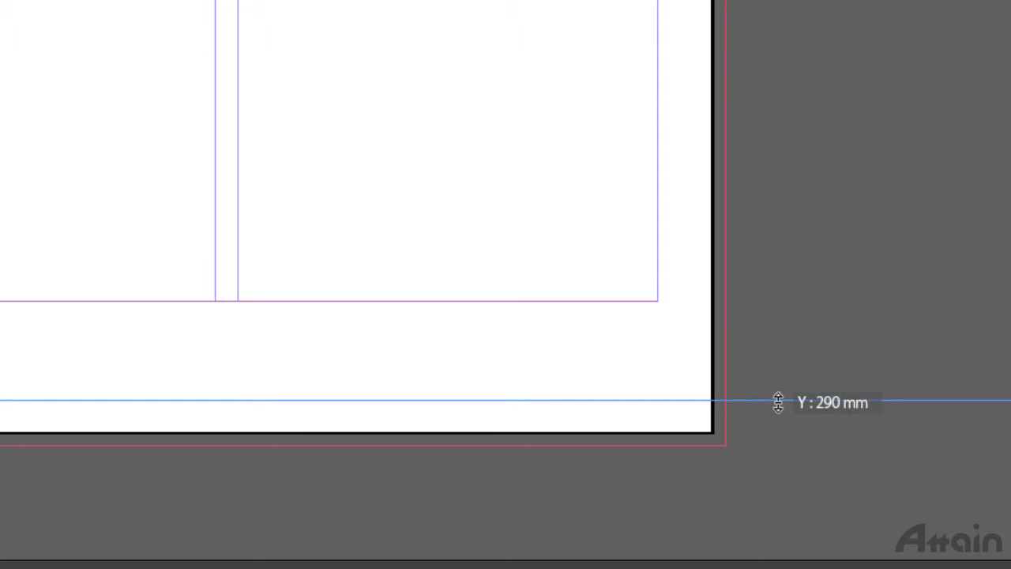
{"action": "left_click_drag", "start_coordinate": [778, 402], "coordinate": [777, 401]}
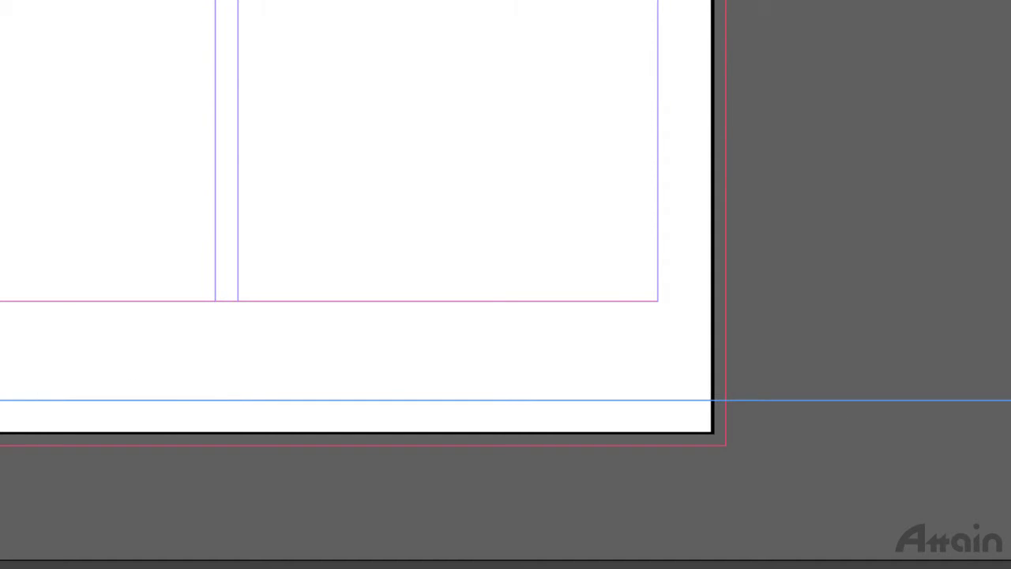
- Add a vertical guide about 8 mm inside the outer edge of both the left and the right master page
{"action": "key", "text": "h"}
{"action": "left_click_drag", "start_coordinate": [74, 353], "coordinate": [935, 345]}
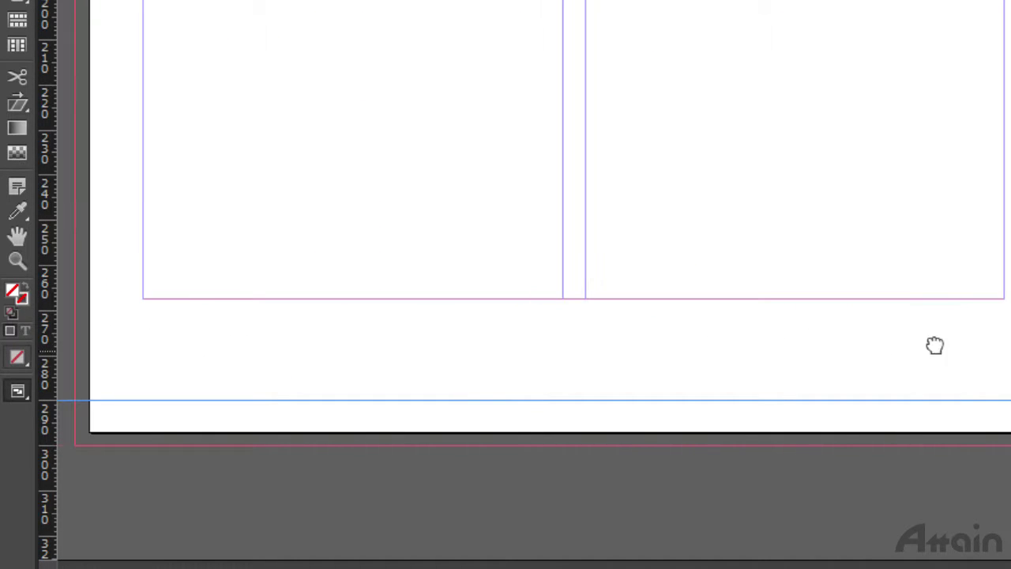
{"action": "left_click_drag", "start_coordinate": [184, 356], "coordinate": [261, 354]}
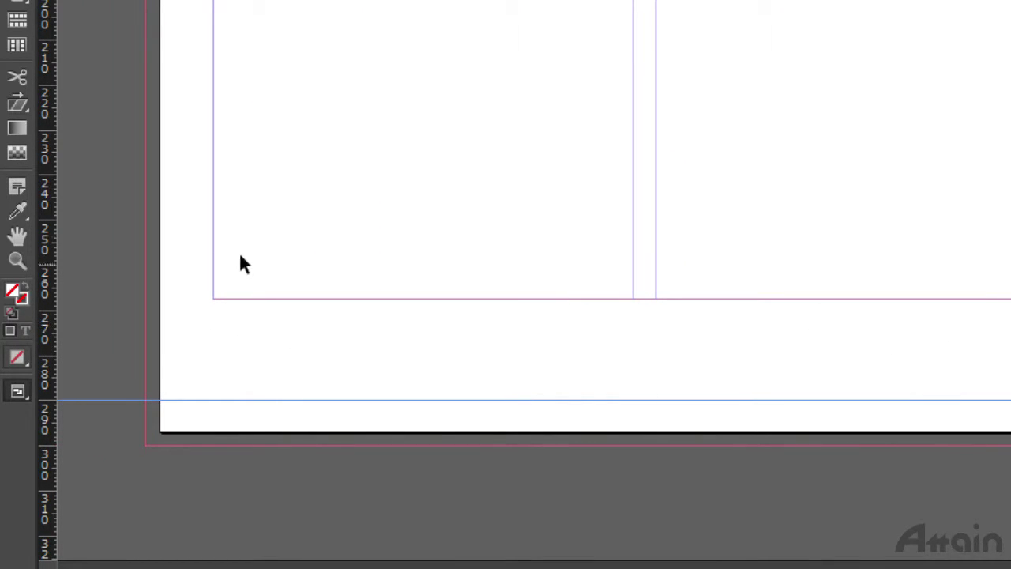
{"action": "left_click_drag", "start_coordinate": [43, 230], "coordinate": [196, 259]}
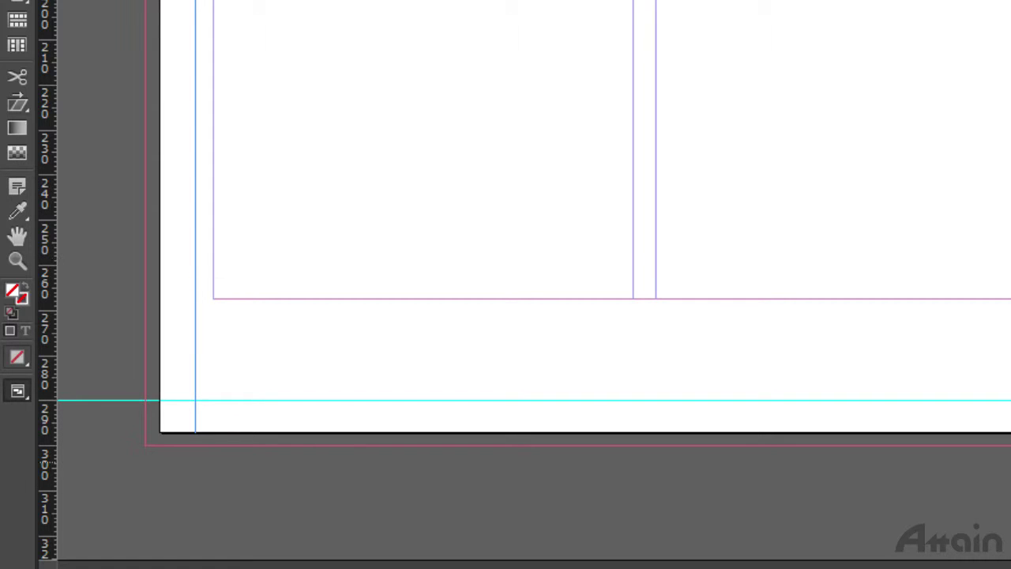
{"action": "left_click_drag", "start_coordinate": [704, 340], "coordinate": [337, 343]}
{"action": "left_click_drag", "start_coordinate": [53, 253], "coordinate": [726, 310]}
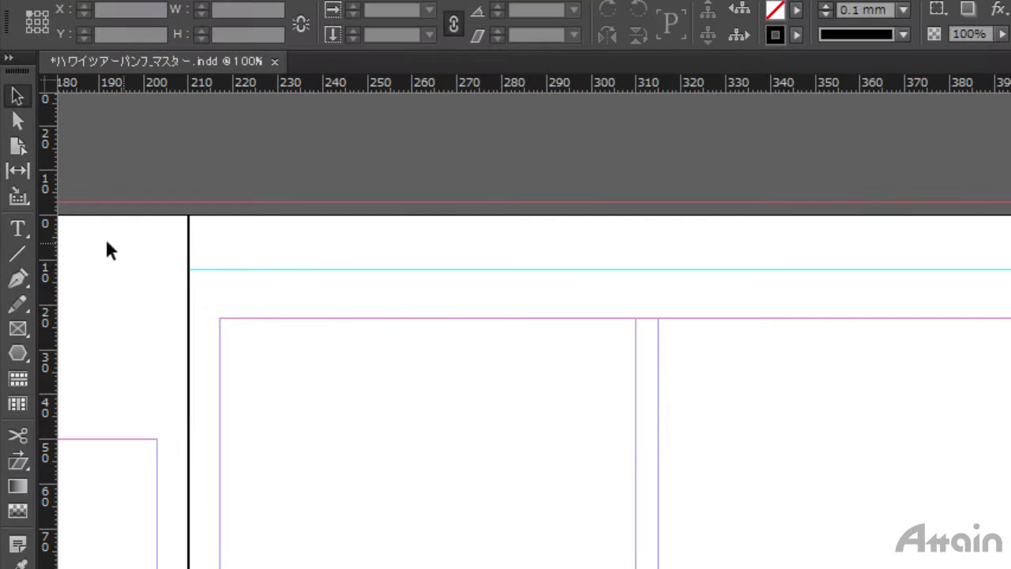
- Draw a horizontal line with the Line tool along the right page's 12 mm guide, from the spine to the outer bleed edge
{"action": "left_click", "coordinate": [12, 249]}
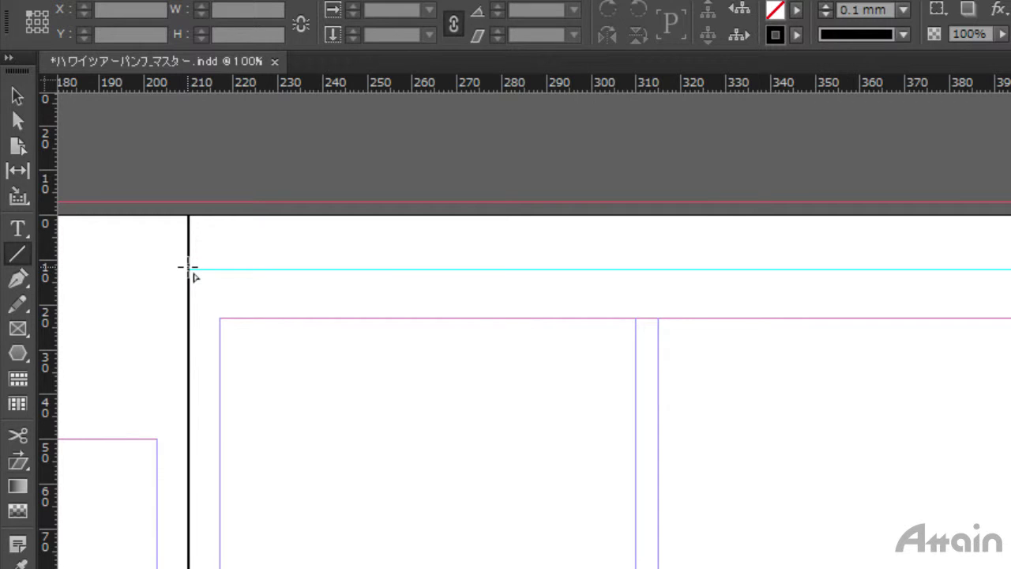
{"action": "left_click_drag", "start_coordinate": [188, 269], "coordinate": [1010, 271]}
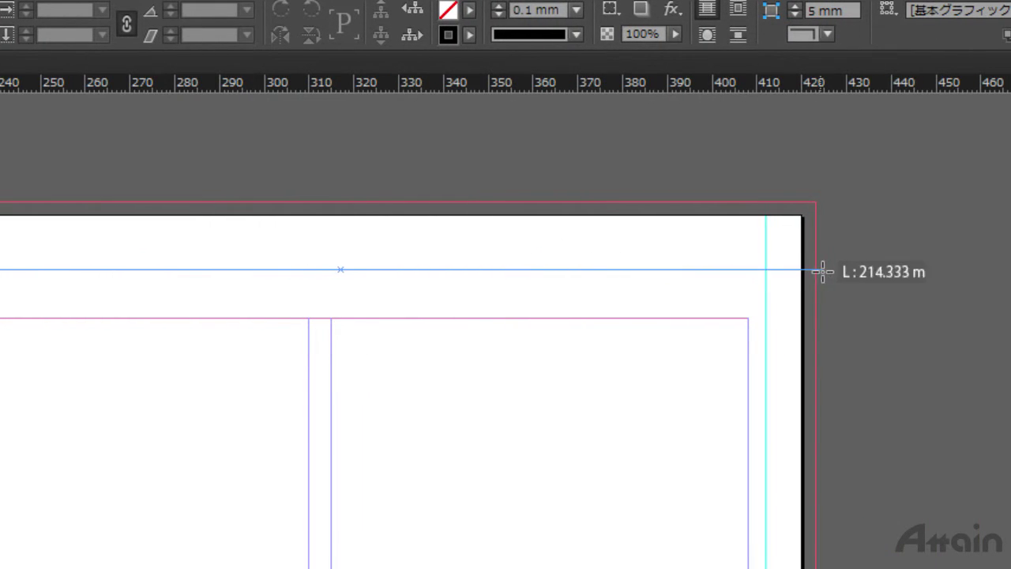
{"action": "left_click_drag", "start_coordinate": [822, 271], "coordinate": [816, 270]}
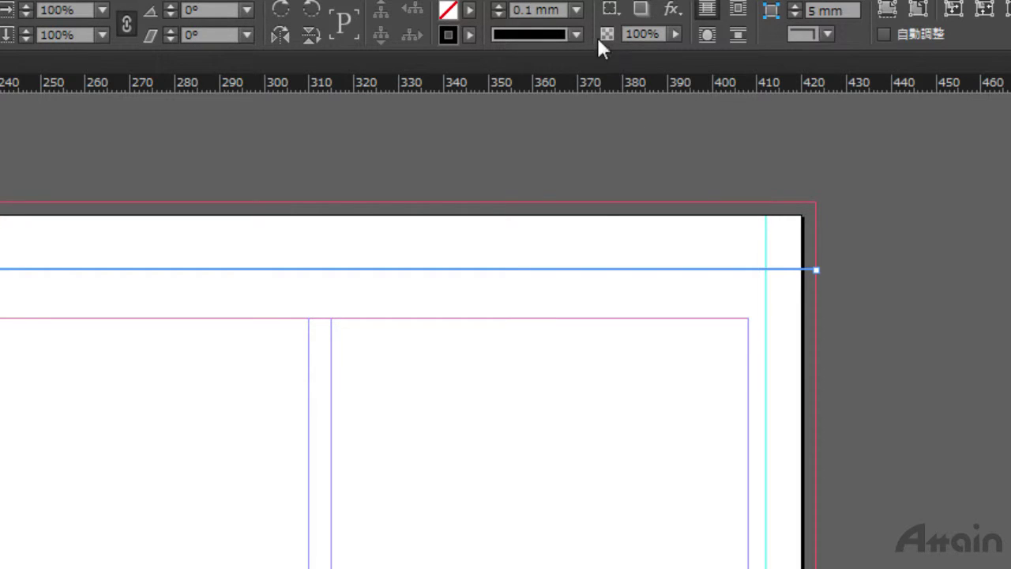
- Set the line's stroke weight to 0.25 mm and its stroke colour to the C=100 M=30 Y=0 K=0 swatch
{"action": "left_click", "coordinate": [578, 12]}
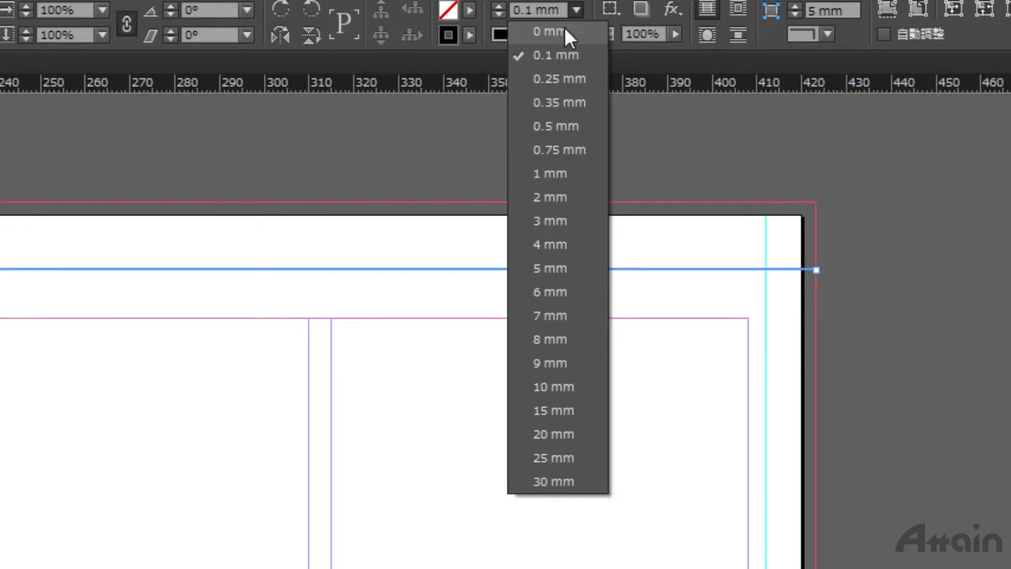
{"action": "left_click", "coordinate": [562, 85]}
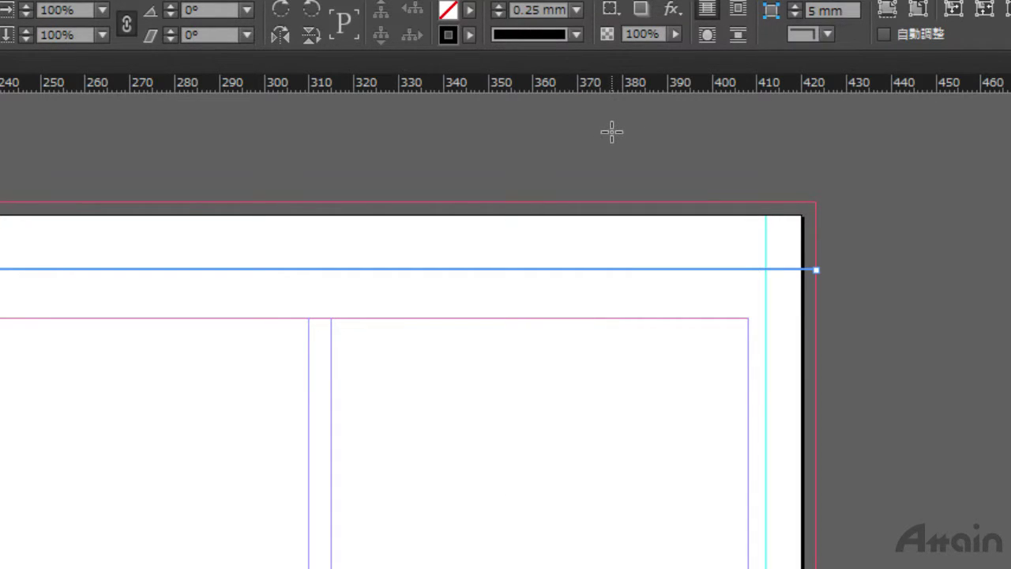
{"action": "left_click", "coordinate": [466, 35]}
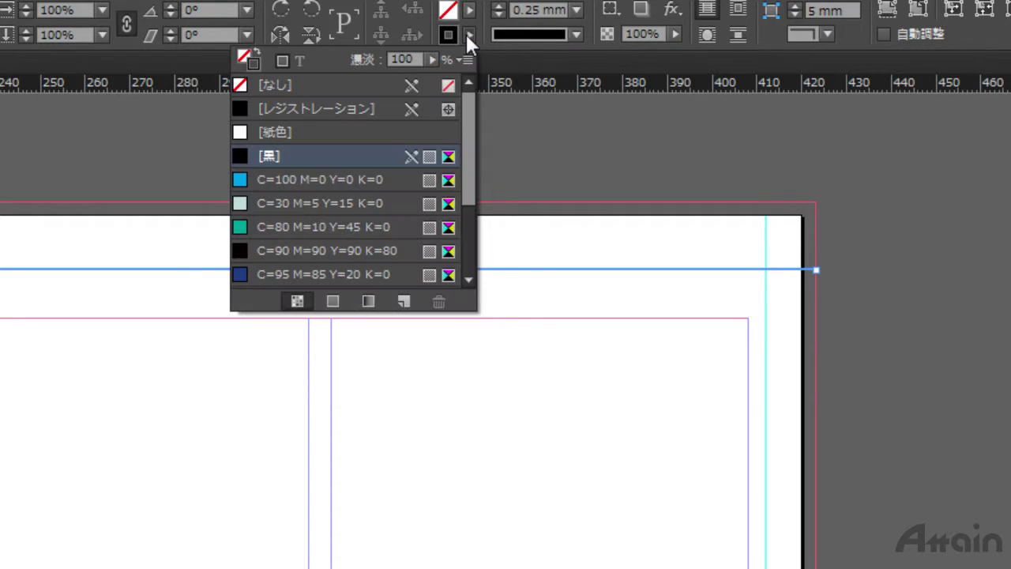
{"action": "left_click_drag", "start_coordinate": [467, 99], "coordinate": [469, 183]}
{"action": "left_click", "coordinate": [301, 182]}
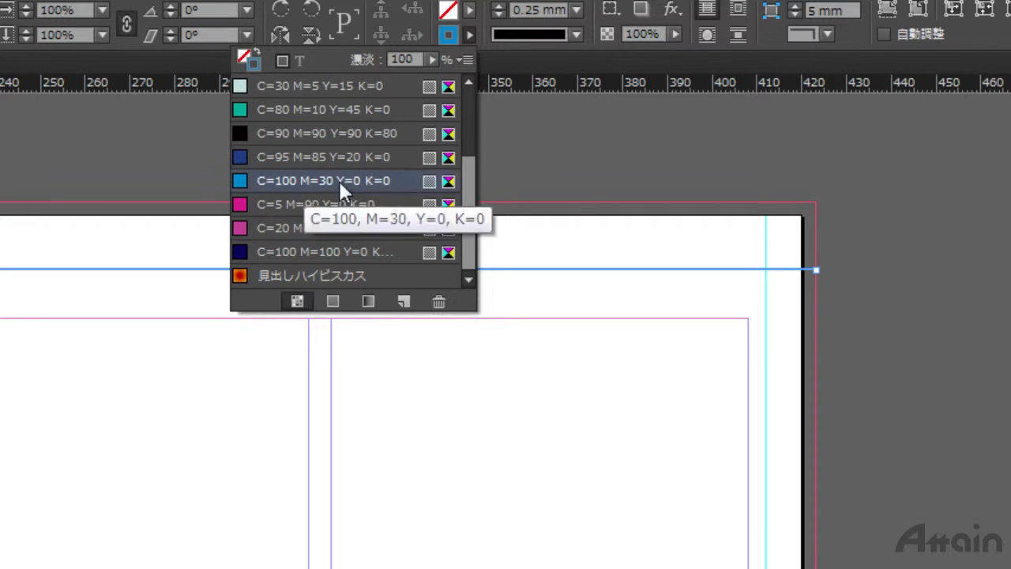
{"action": "left_click", "coordinate": [466, 35]}
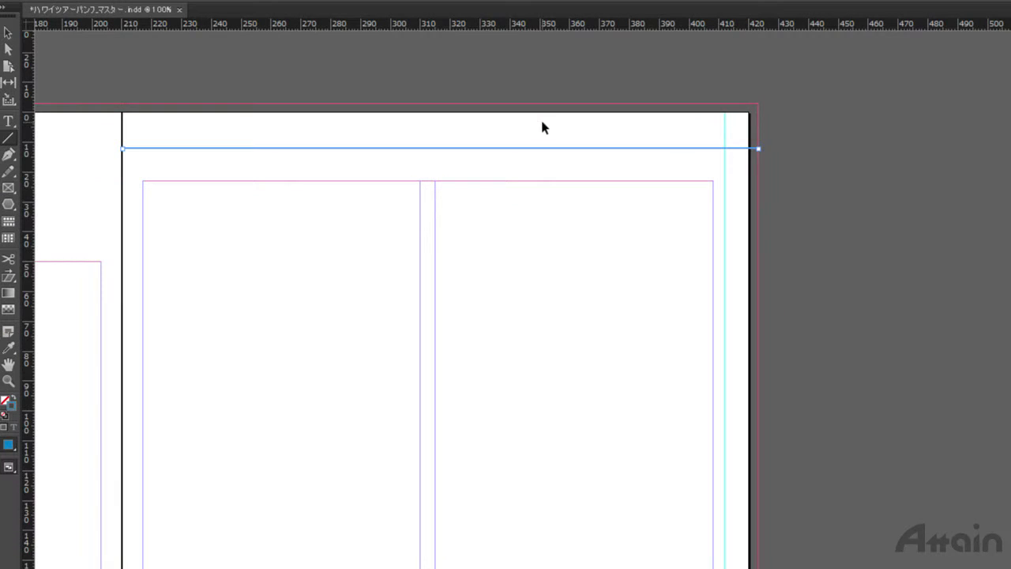
- Draw a text frame about 57 mm wide and 8 mm high above the header line, inside the right page's outer vertical guide
{"action": "key", "text": "ctrl+equal"}
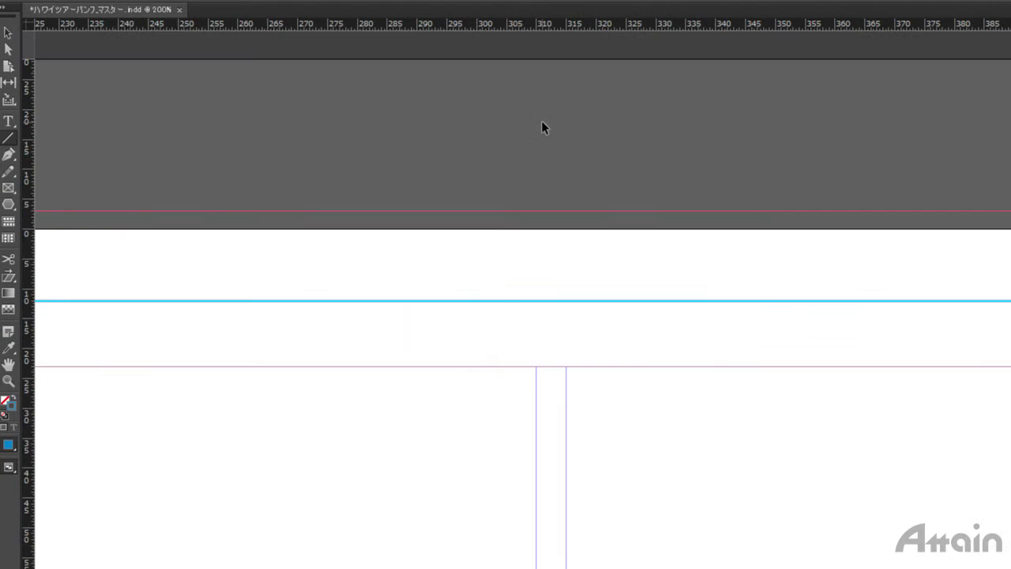
{"action": "left_click_drag", "start_coordinate": [998, 336], "coordinate": [794, 292]}
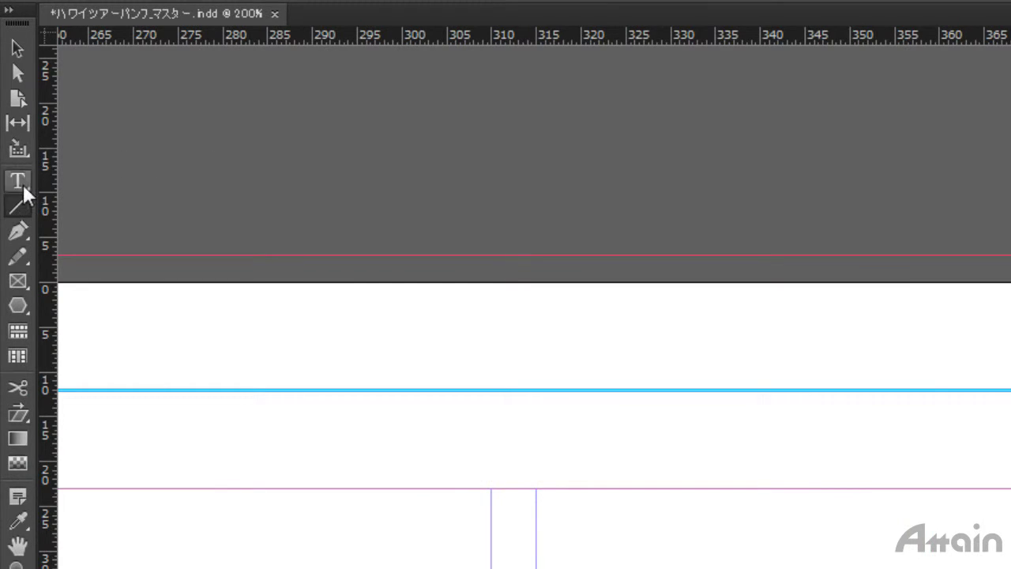
{"action": "left_click", "coordinate": [24, 188]}
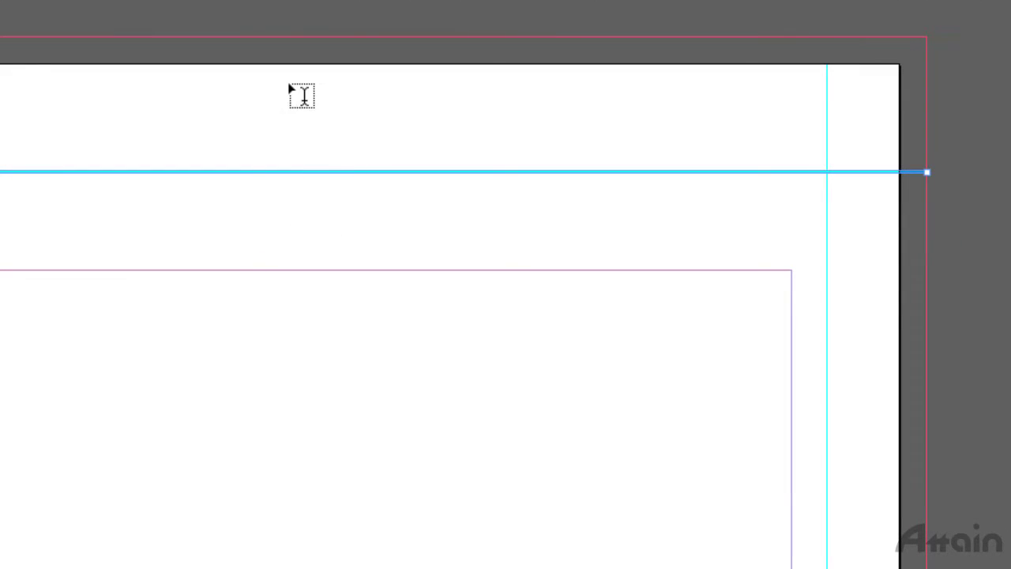
{"action": "left_click_drag", "start_coordinate": [289, 84], "coordinate": [803, 152]}
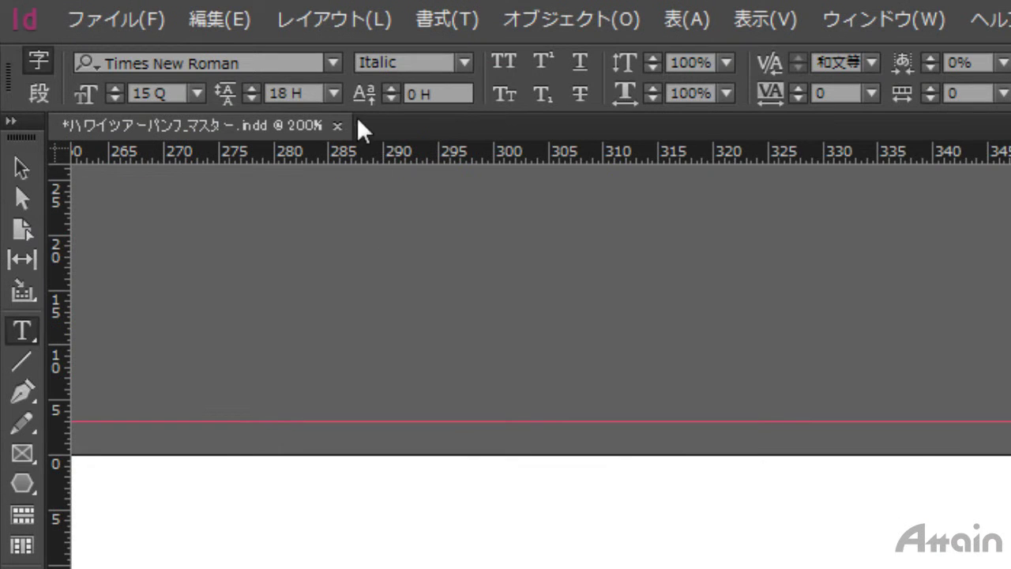
- Set the new text frame's font to 小塚明朝 Pr6N with style M
{"action": "left_click", "coordinate": [331, 61]}
{"action": "left_click", "coordinate": [240, 173]}
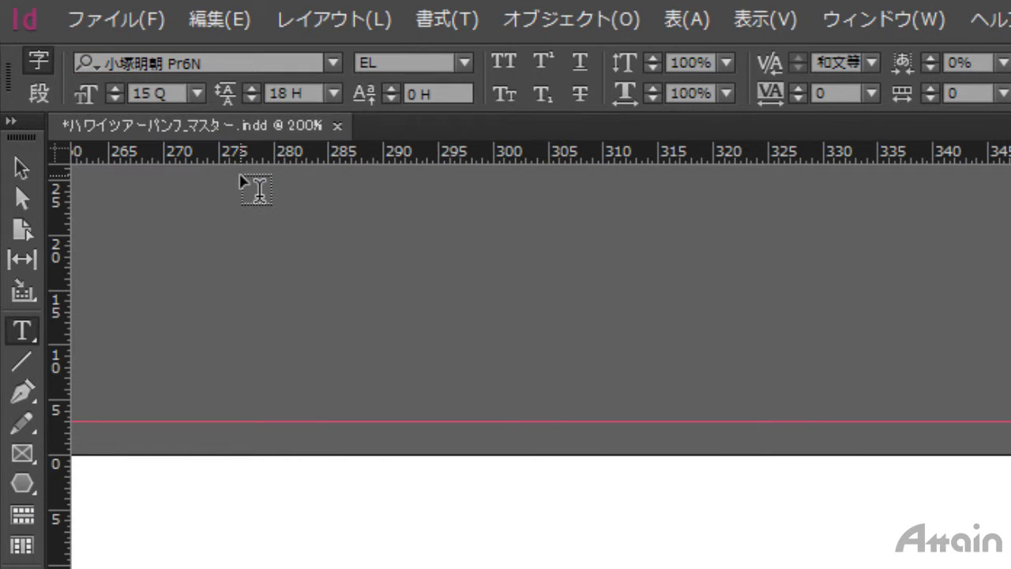
{"action": "left_click", "coordinate": [464, 62]}
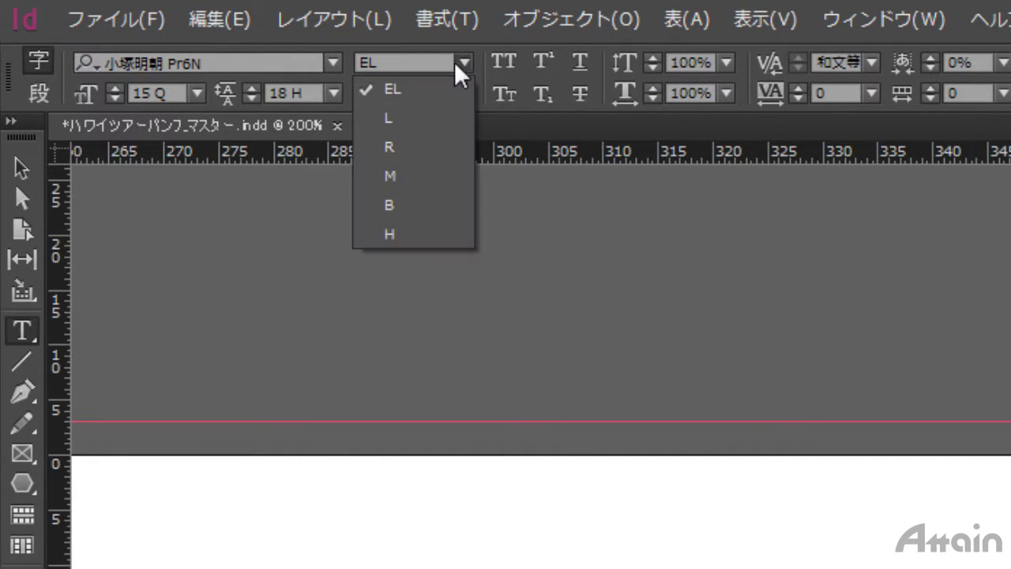
{"action": "left_click", "coordinate": [407, 173]}
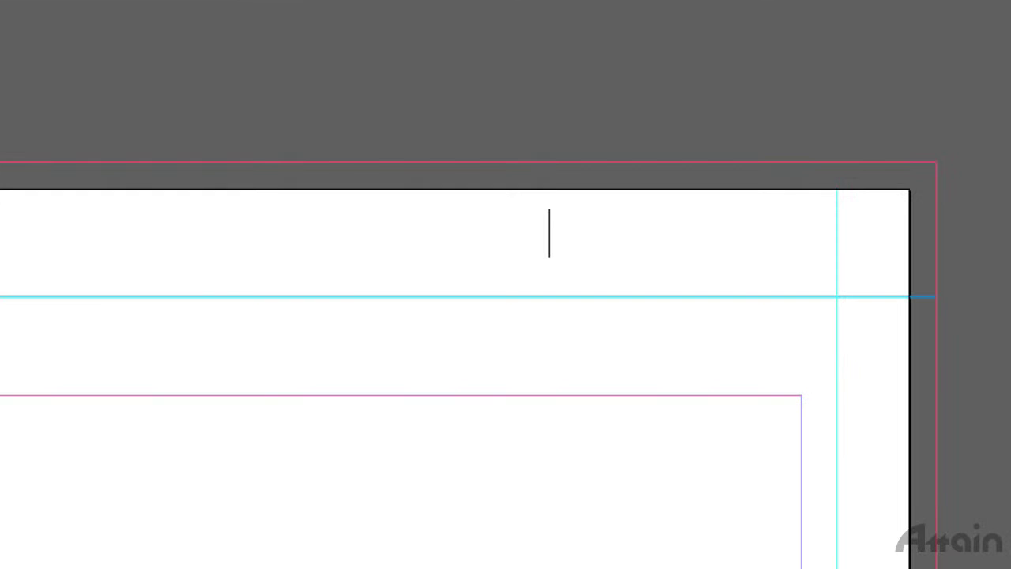
- Enter the heading text "Hawaii ハワイ" in the text frame, with the second word in katakana
{"action": "type", "text": "Hawaii hawai"}
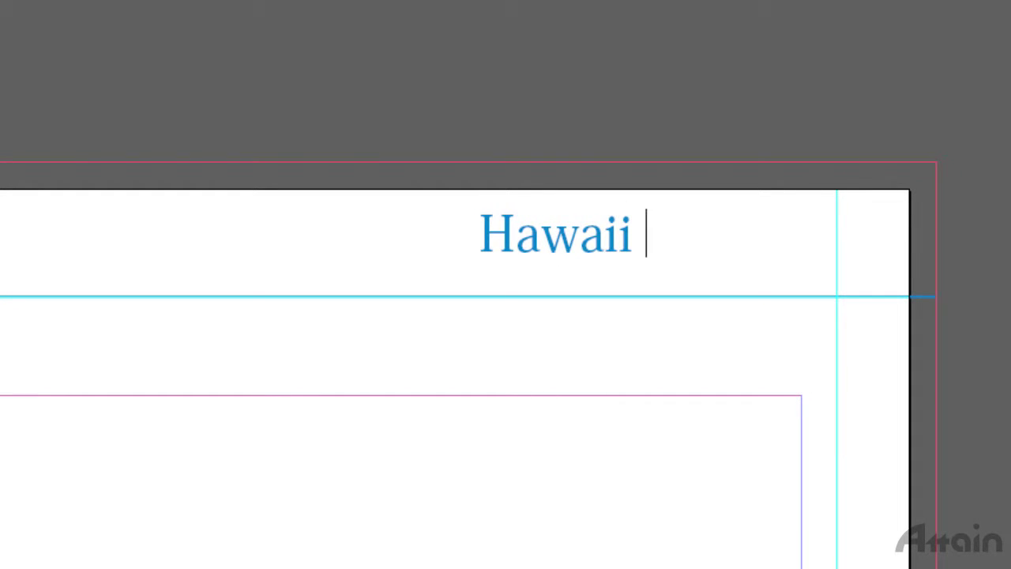
{"action": "key", "text": "space"}
{"action": "key", "text": "Return"}
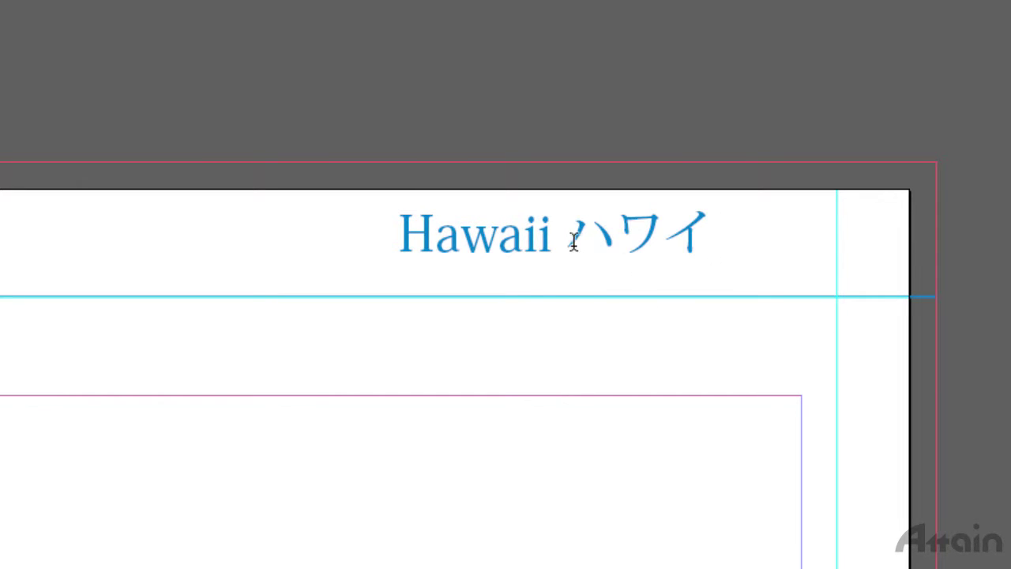
- Reduce the font size of the word ハワイ to about half that of Hawaii
{"action": "left_click_drag", "start_coordinate": [563, 236], "coordinate": [719, 235]}
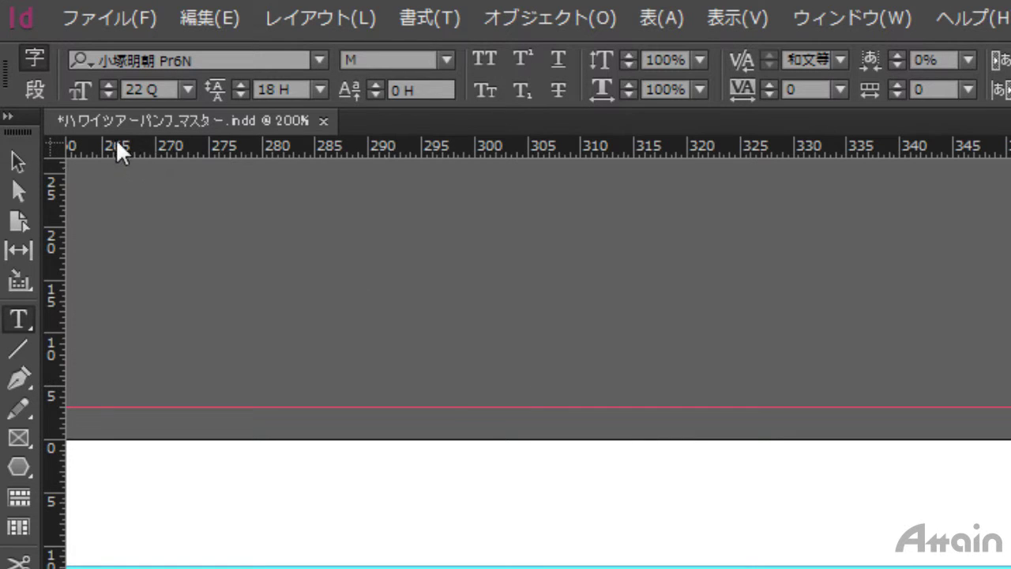
{"action": "left_click", "coordinate": [109, 94]}
{"action": "left_click", "coordinate": [108, 93]}
{"action": "left_click", "coordinate": [108, 94]}
{"action": "left_click", "coordinate": [108, 94]}
{"action": "left_click", "coordinate": [108, 93]}
{"action": "left_click", "coordinate": [108, 94]}
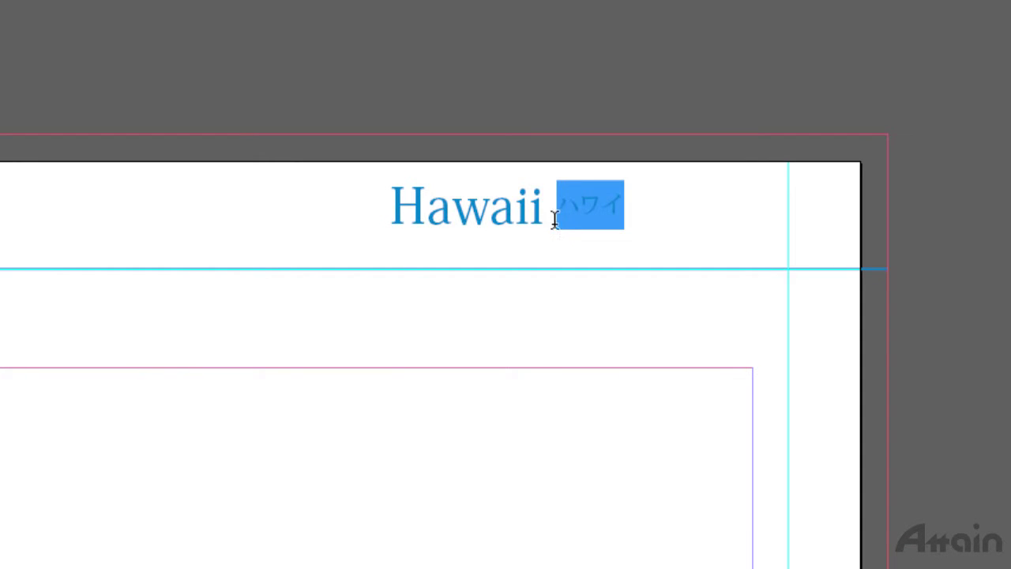
{"action": "left_click", "coordinate": [568, 212]}
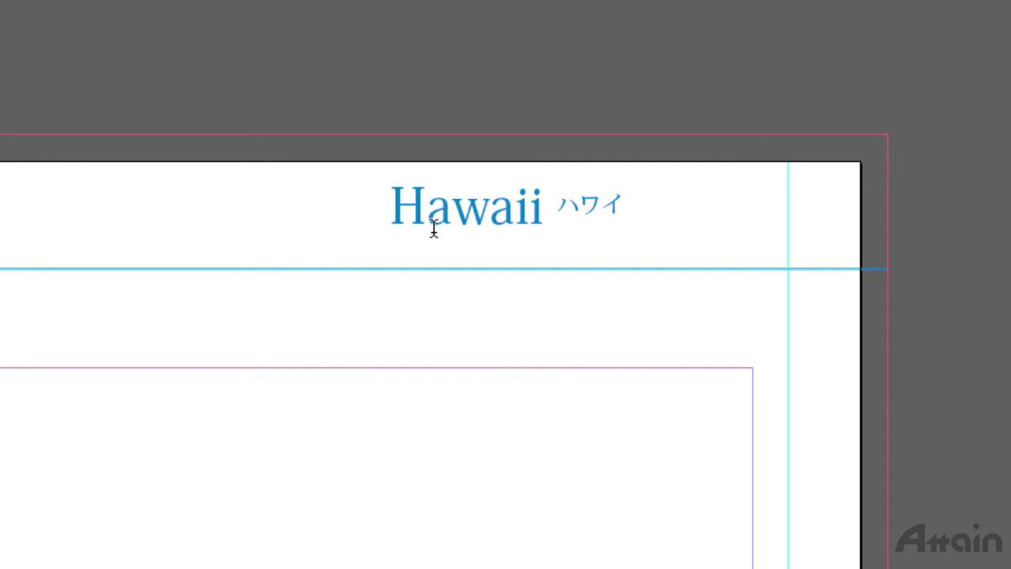
- Set the character alignment (文字揃え) of the whole heading Hawaii ハワイ to 欧文ベースライン and close the character settings
{"action": "left_click_drag", "start_coordinate": [392, 209], "coordinate": [651, 215]}
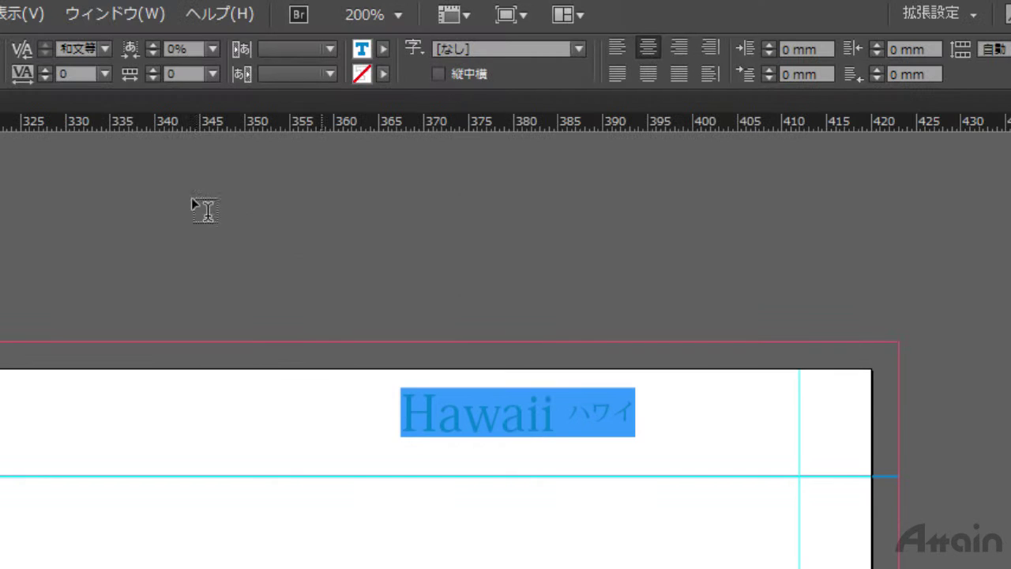
{"action": "left_click", "coordinate": [100, 22]}
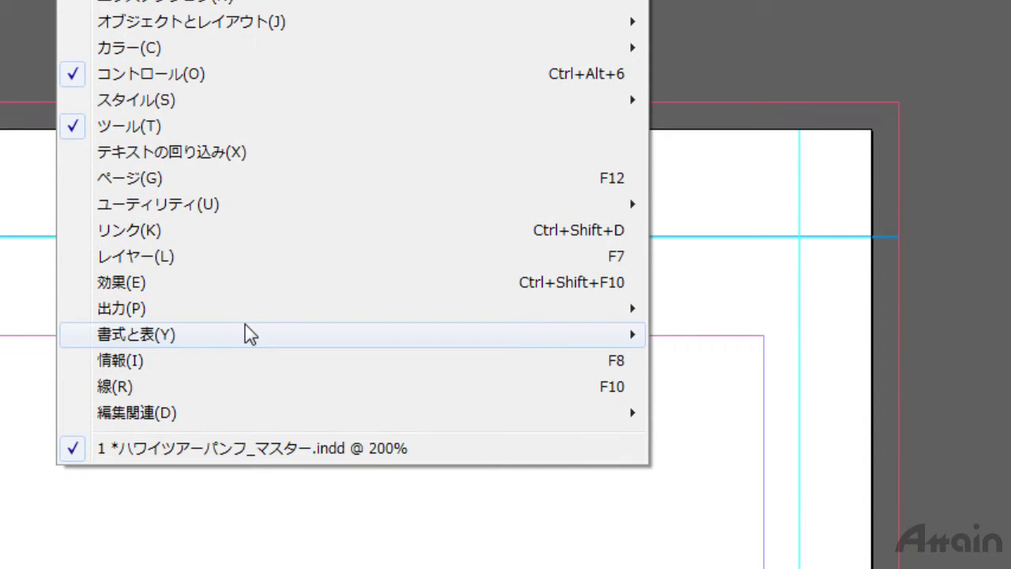
{"action": "mouse_move", "coordinate": [245, 434]}
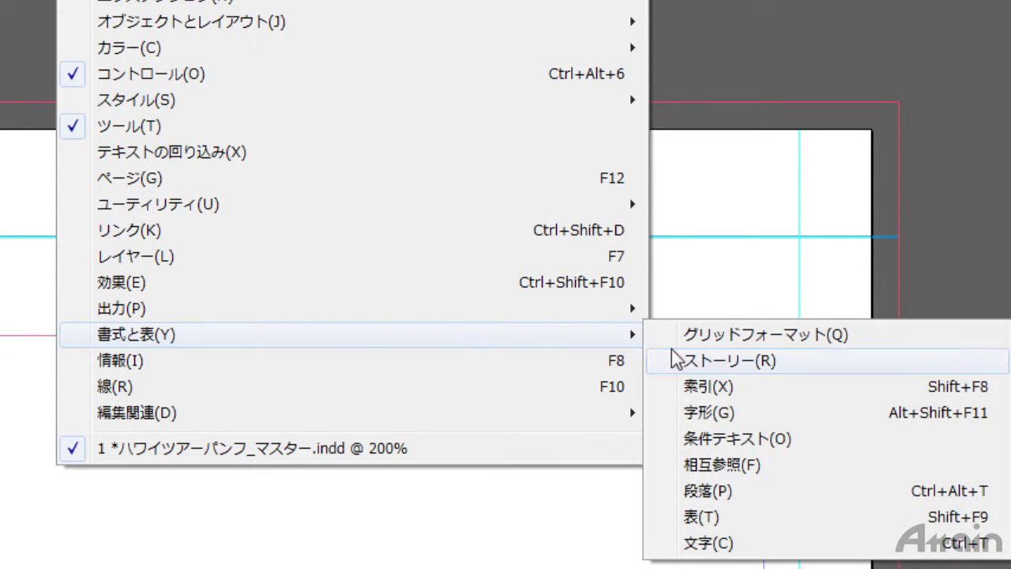
{"action": "left_click", "coordinate": [709, 544]}
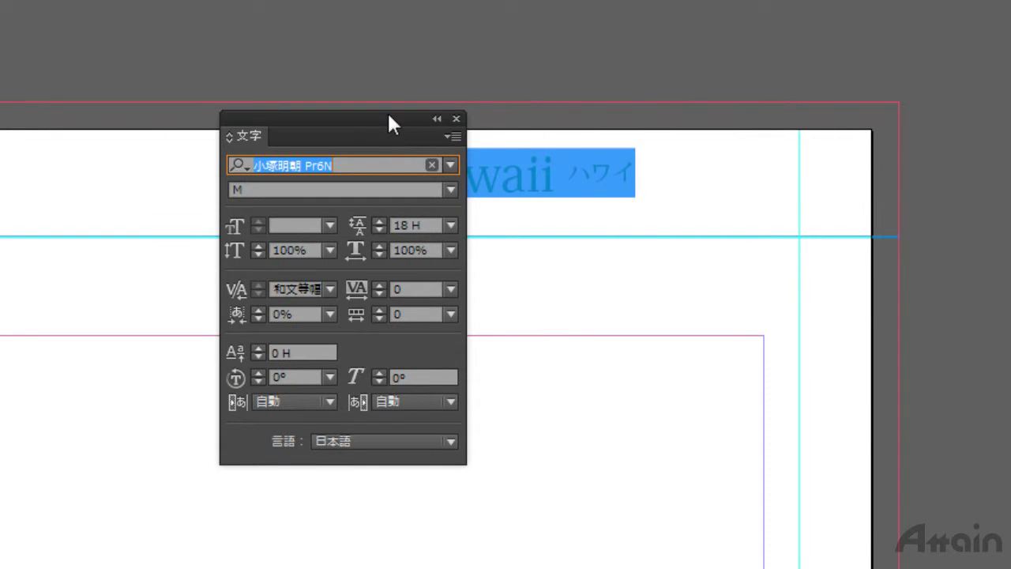
{"action": "left_click_drag", "start_coordinate": [389, 123], "coordinate": [561, 236]}
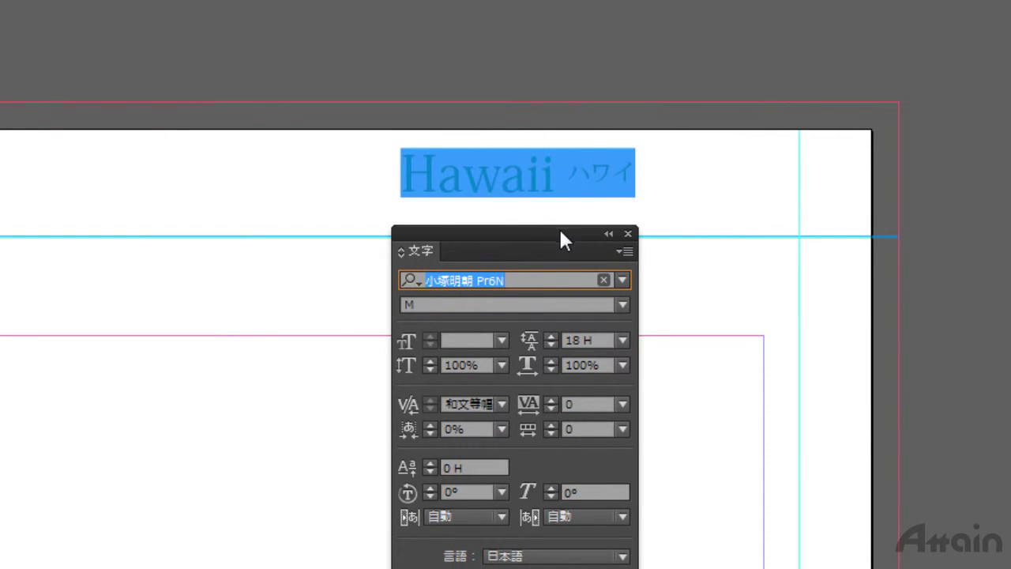
{"action": "left_click", "coordinate": [626, 251]}
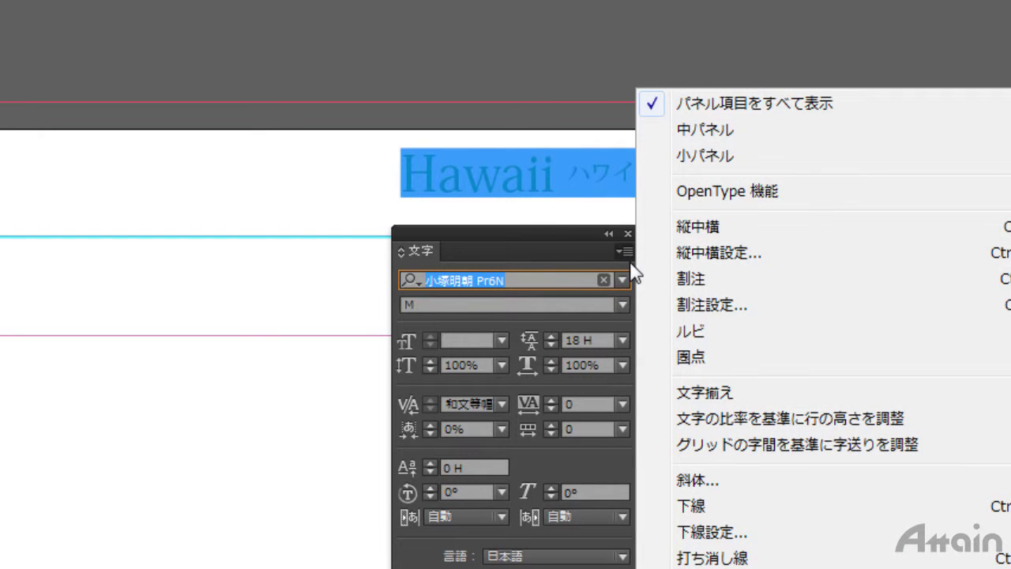
{"action": "mouse_move", "coordinate": [793, 399]}
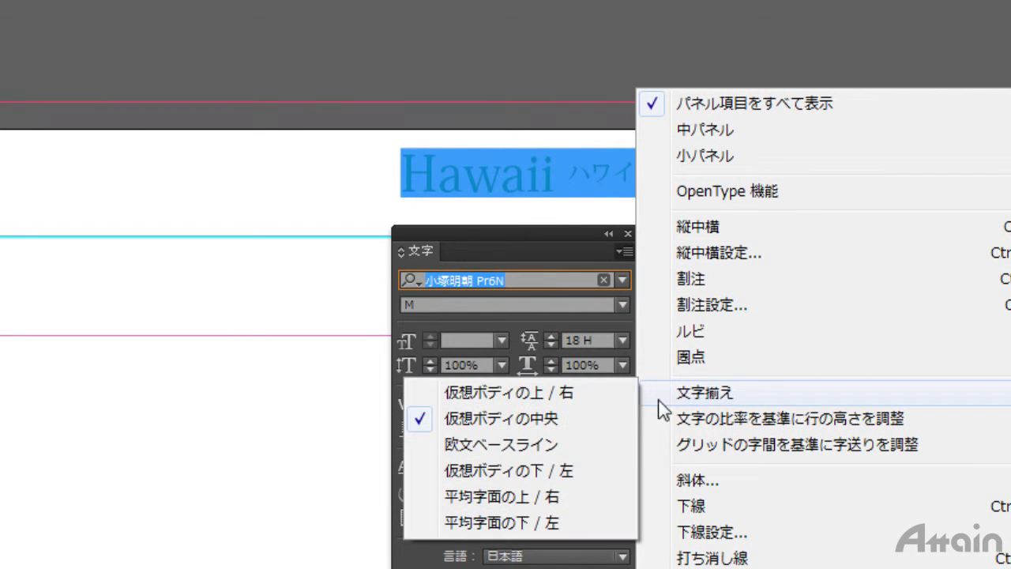
{"action": "left_click", "coordinate": [559, 445]}
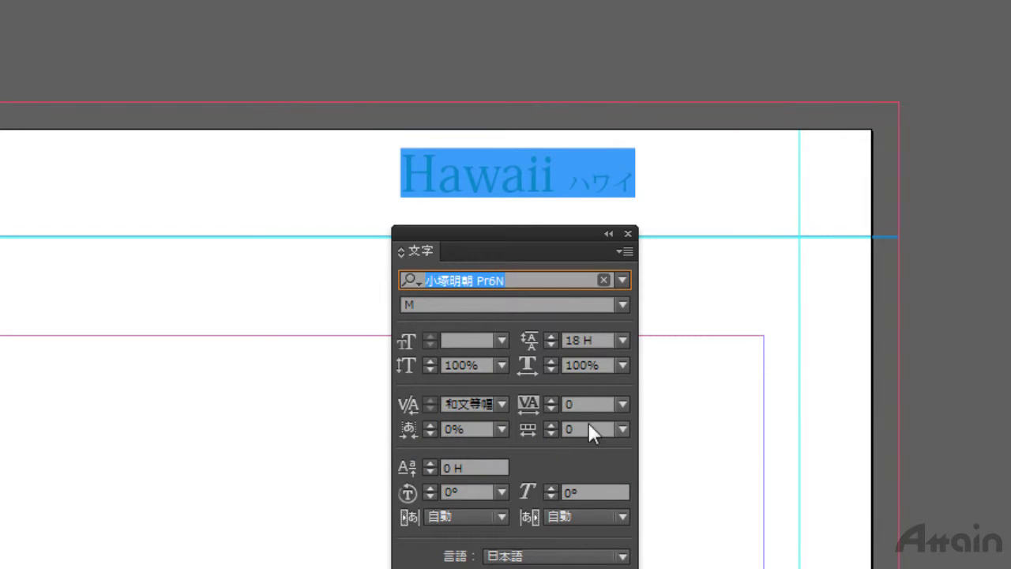
{"action": "left_click", "coordinate": [533, 186]}
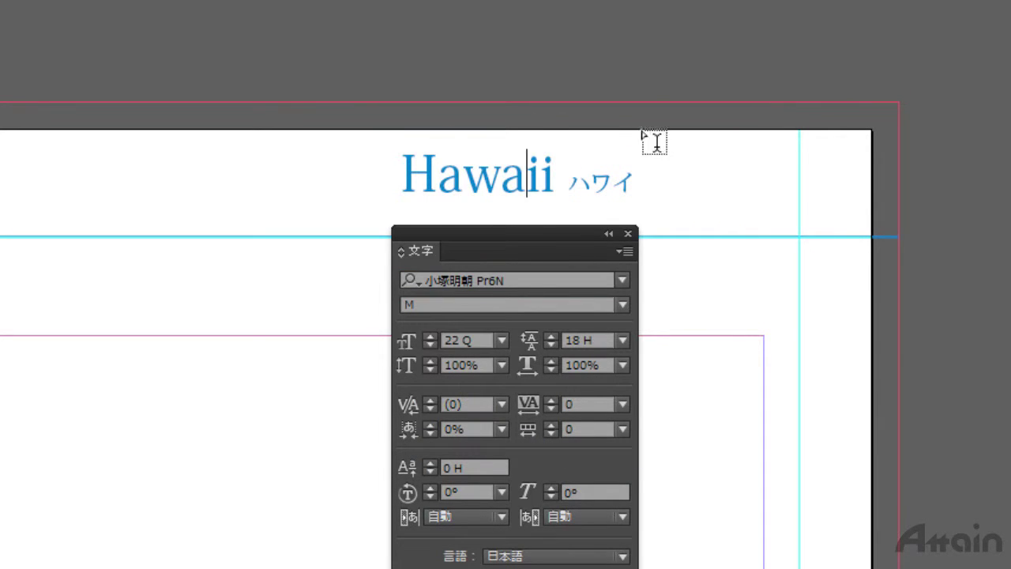
{"action": "left_click_drag", "start_coordinate": [404, 166], "coordinate": [655, 176]}
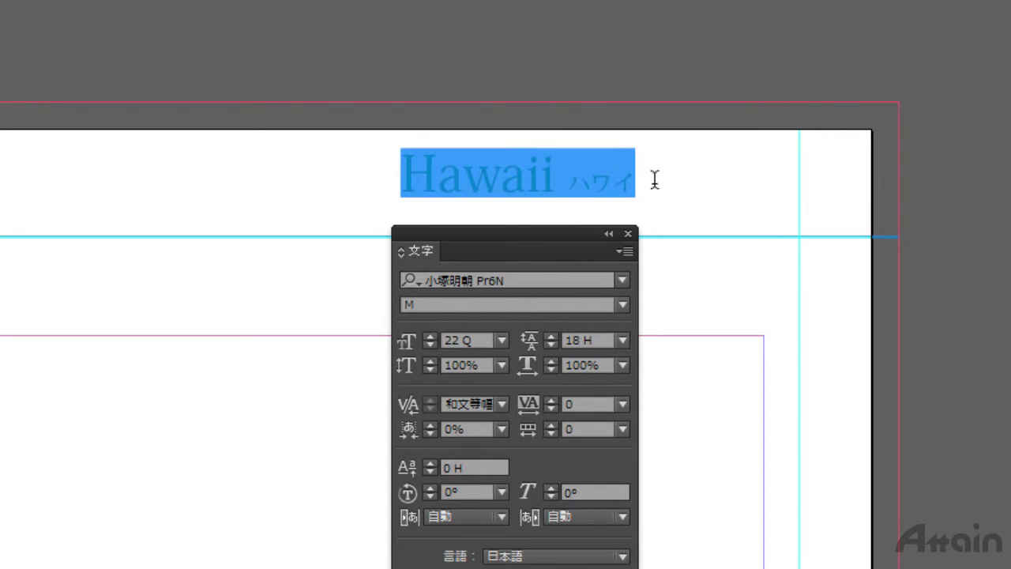
{"action": "left_click", "coordinate": [564, 180]}
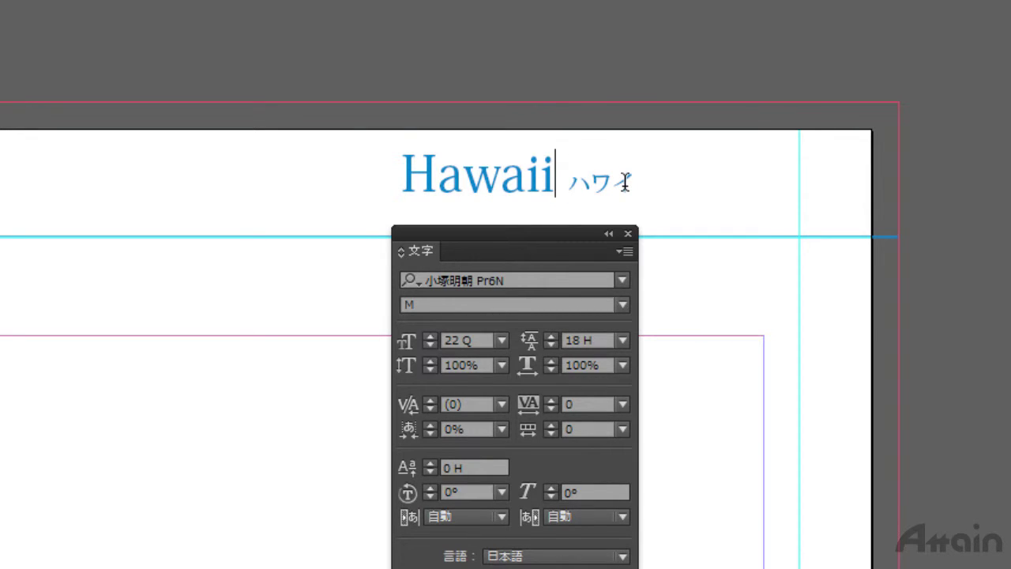
{"action": "left_click", "coordinate": [628, 235]}
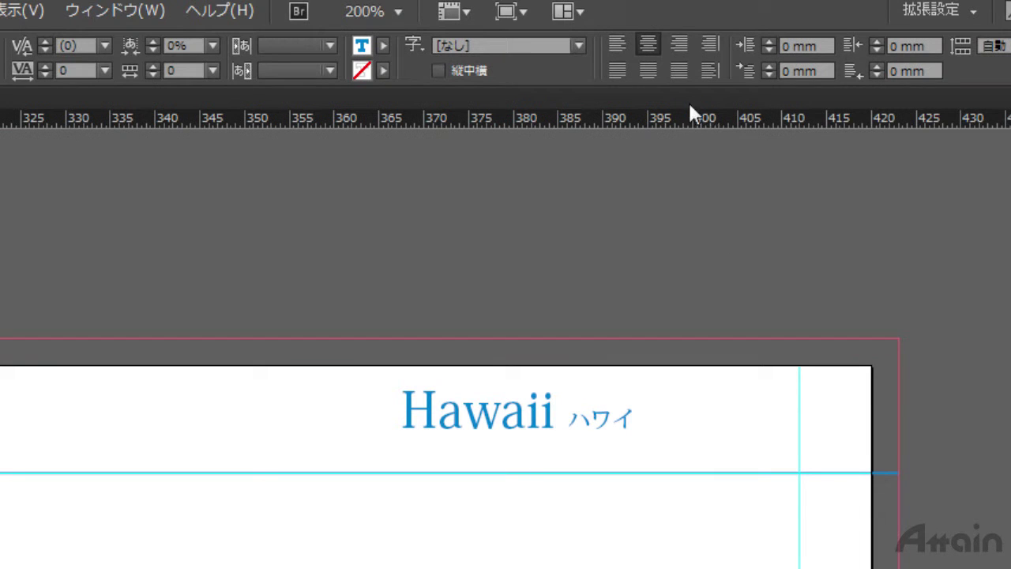
- Right-align the heading text and shrink its frame from the left and the bottom to fit closely around the words
{"action": "left_click", "coordinate": [679, 45]}
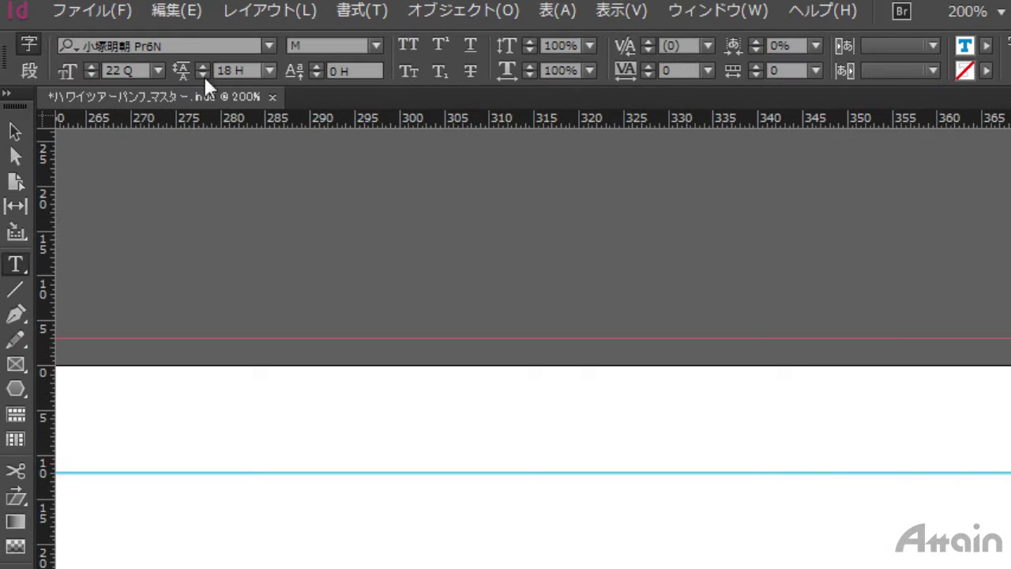
{"action": "left_click", "coordinate": [16, 126]}
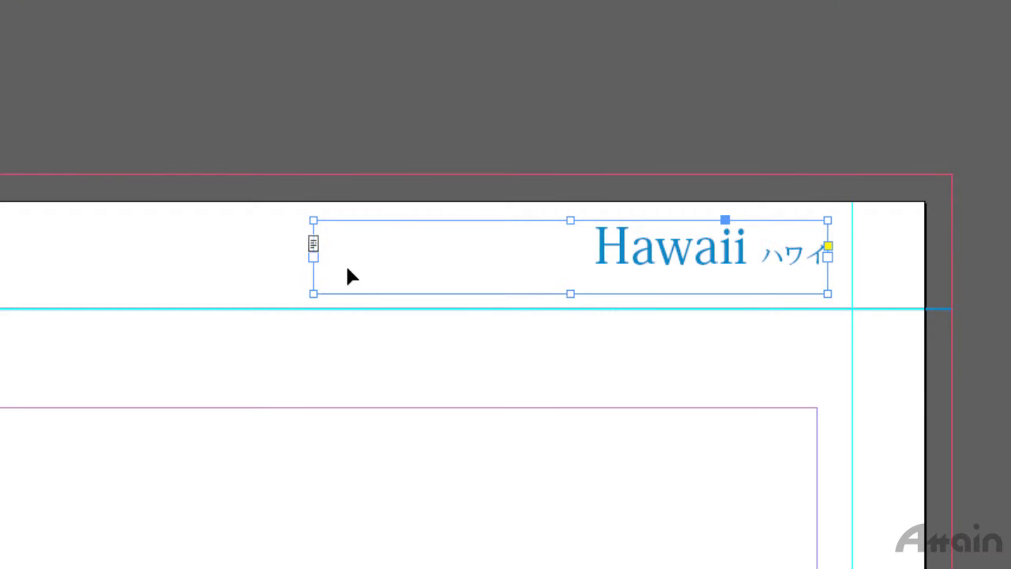
{"action": "left_click_drag", "start_coordinate": [314, 258], "coordinate": [567, 258]}
{"action": "left_click_drag", "start_coordinate": [699, 296], "coordinate": [699, 274]}
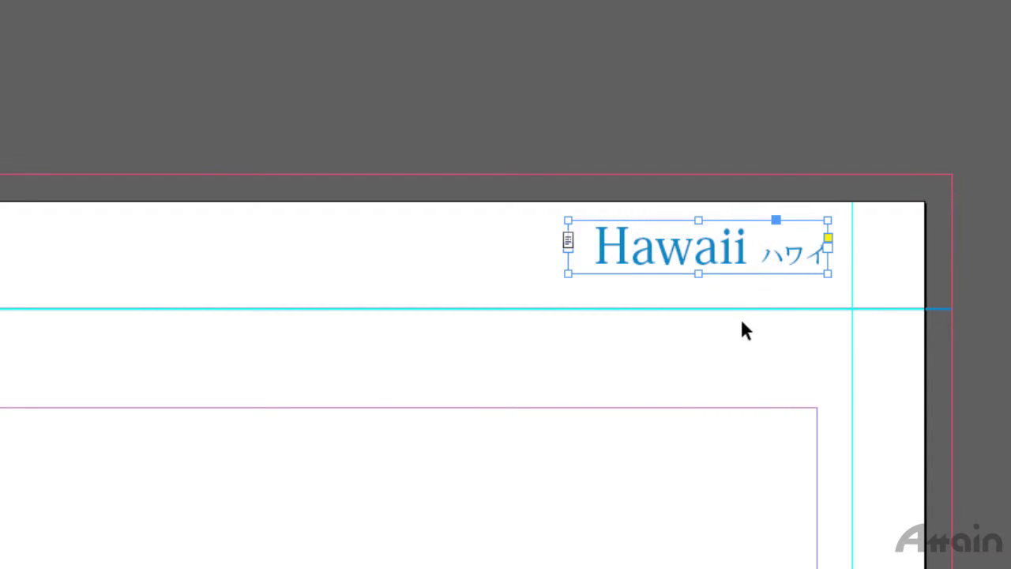
- Move the heading frame so it sits on the header line with its right edge on the outer vertical guide, then deselect it
{"action": "left_click_drag", "start_coordinate": [685, 254], "coordinate": [704, 286]}
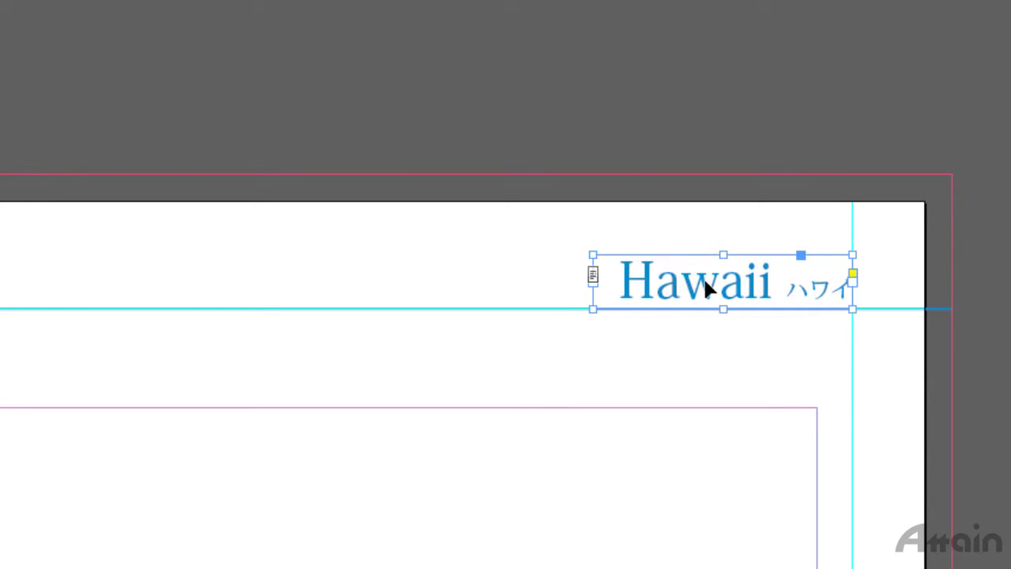
{"action": "left_click", "coordinate": [534, 139]}
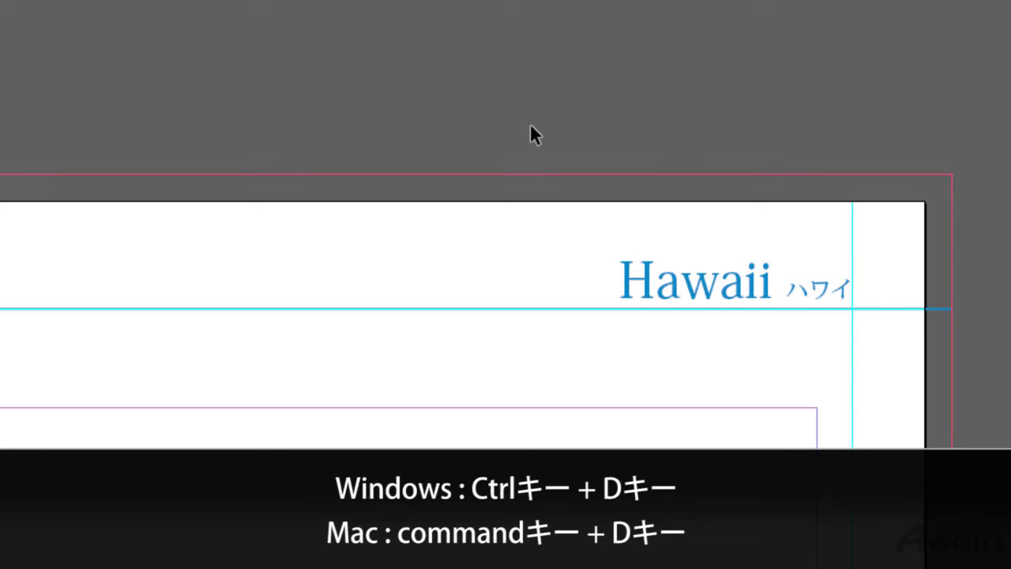
- Place hula.eps from the ge folder between the outer vertical guide and page edge, about 9 mm tall and standing on the header line
{"action": "key", "text": "ctrl+d"}
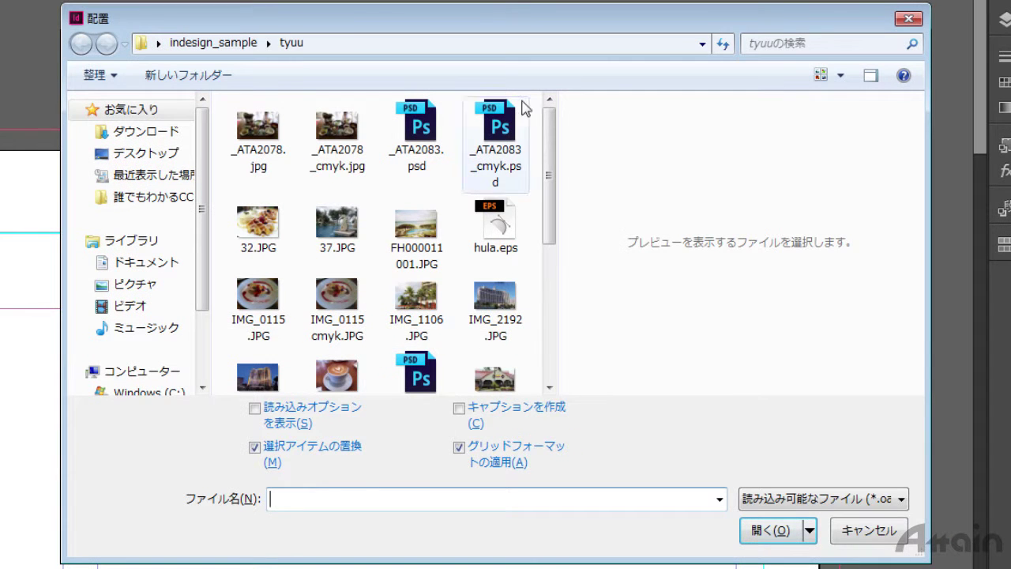
{"action": "left_click", "coordinate": [221, 43]}
{"action": "double_click", "coordinate": [271, 150]}
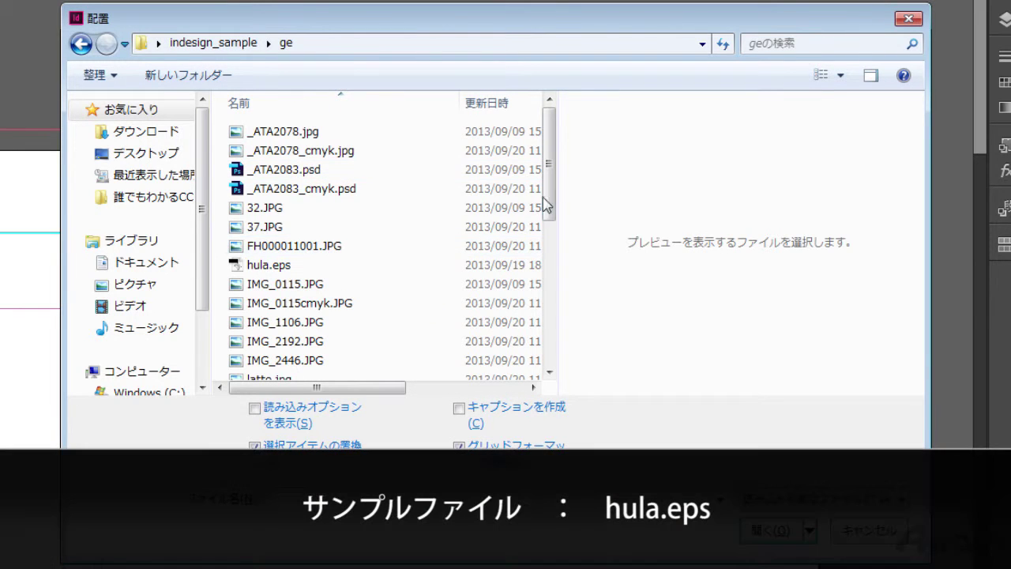
{"action": "left_click_drag", "start_coordinate": [549, 188], "coordinate": [546, 207]}
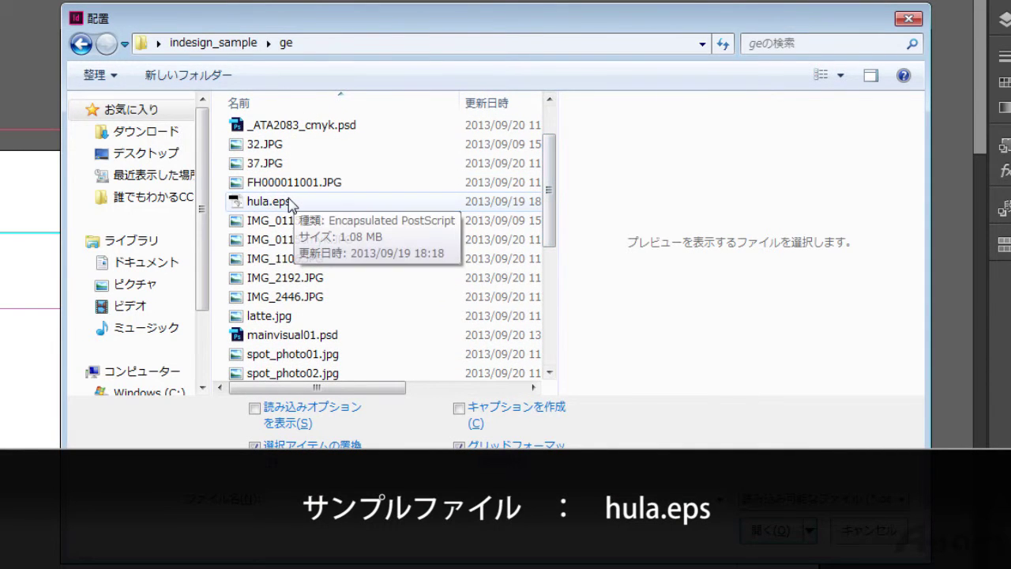
{"action": "left_click", "coordinate": [286, 203]}
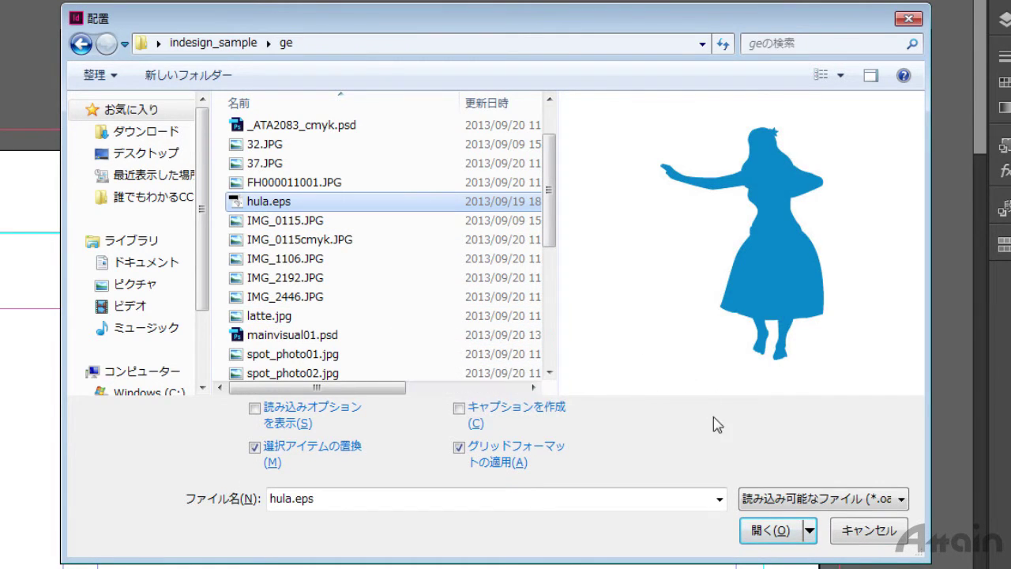
{"action": "left_click", "coordinate": [767, 530]}
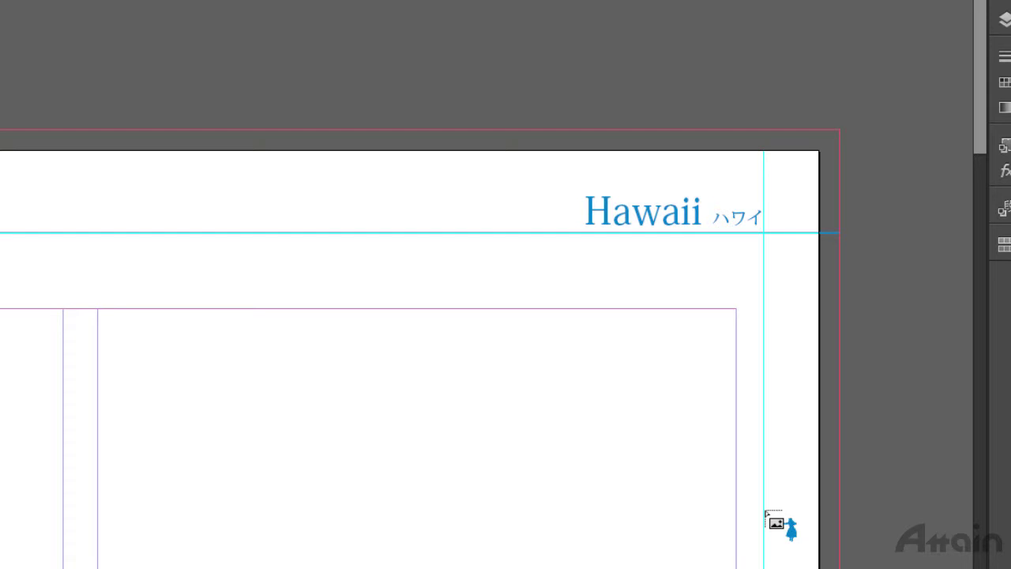
{"action": "left_click_drag", "start_coordinate": [820, 247], "coordinate": [791, 196]}
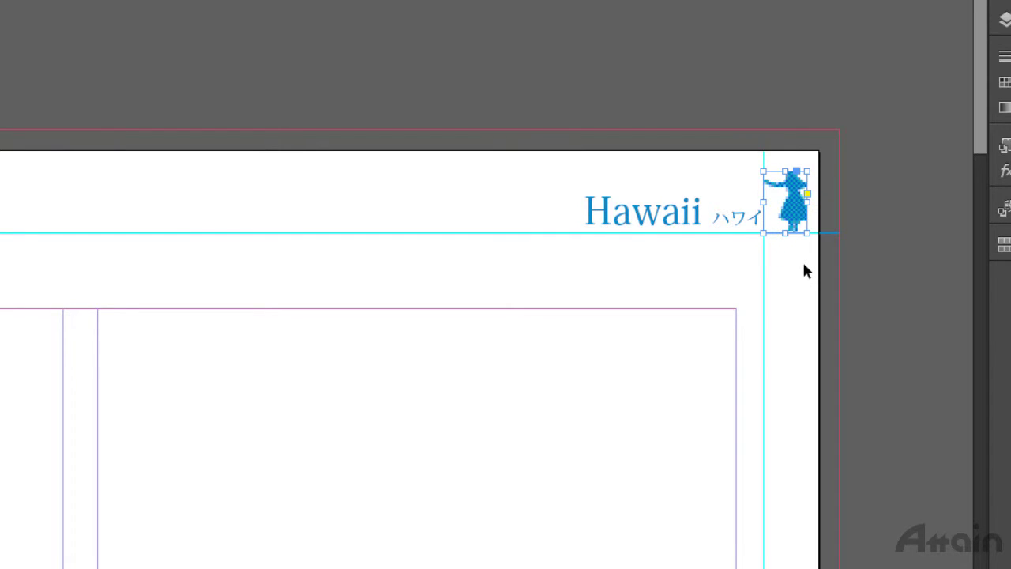
- Deselect the hula illustration and set the display performance (表示画質の設定) to 高品質表示
{"action": "left_click", "coordinate": [803, 264]}
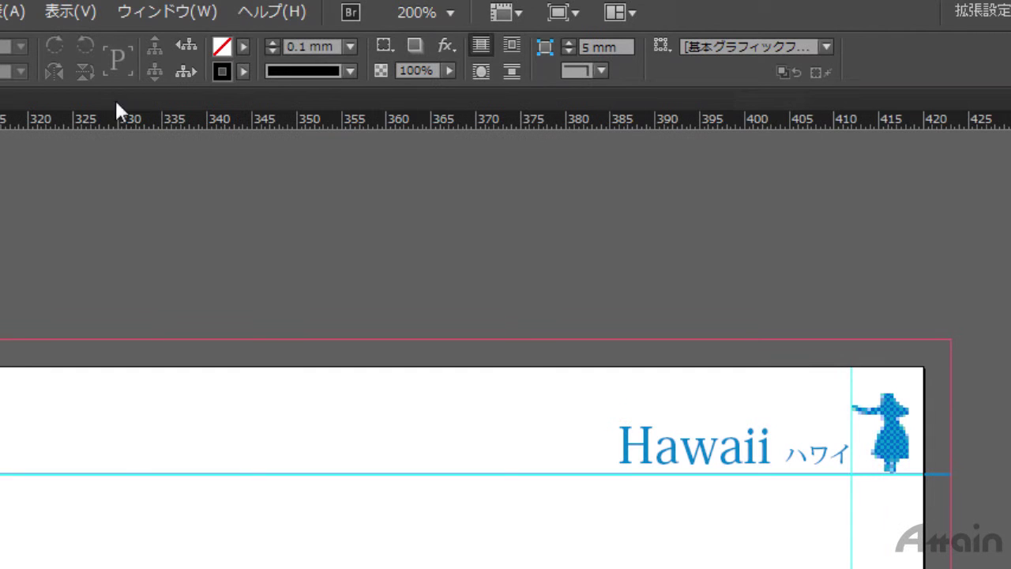
{"action": "left_click", "coordinate": [80, 13]}
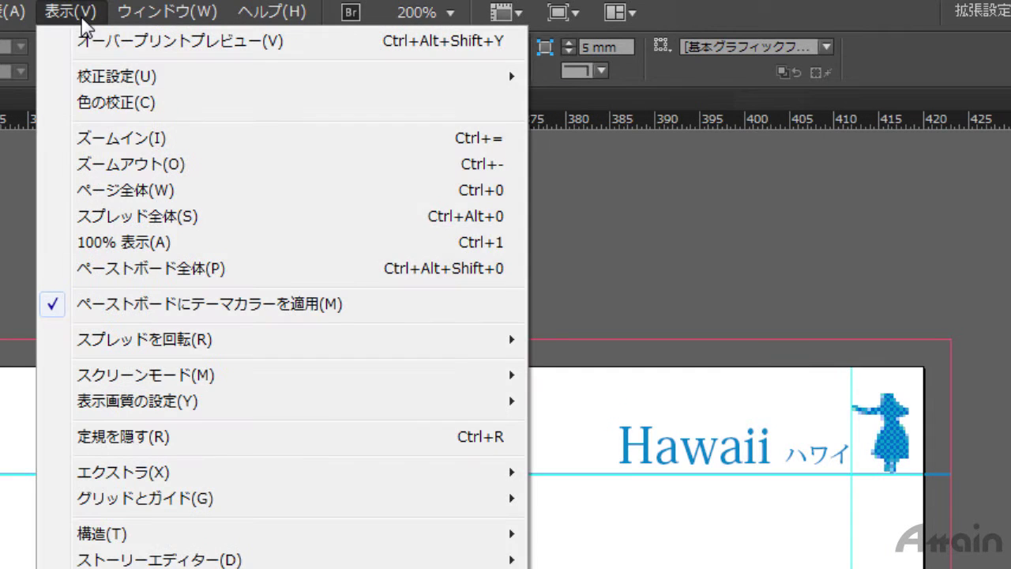
{"action": "mouse_move", "coordinate": [339, 407]}
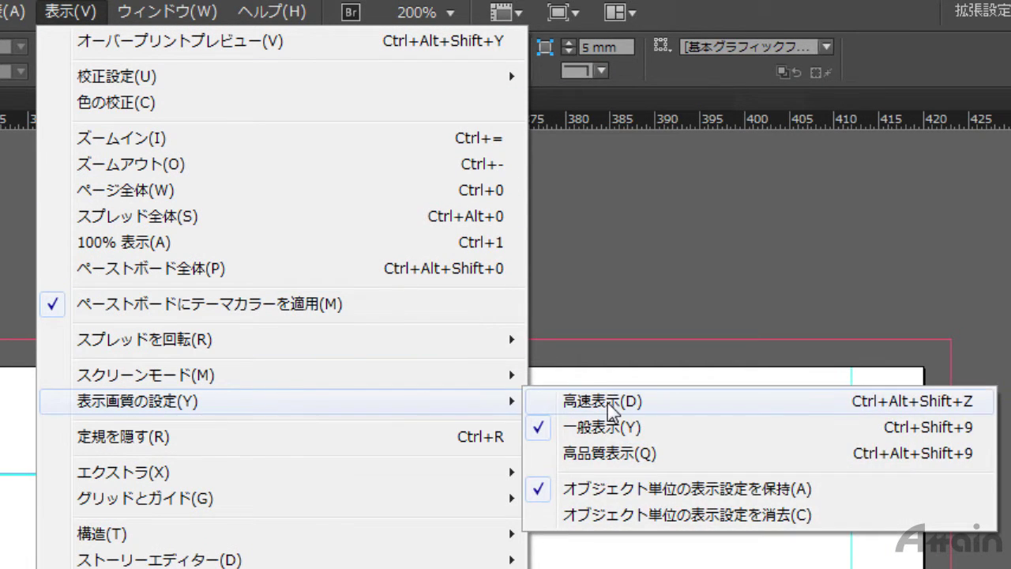
{"action": "left_click", "coordinate": [596, 455]}
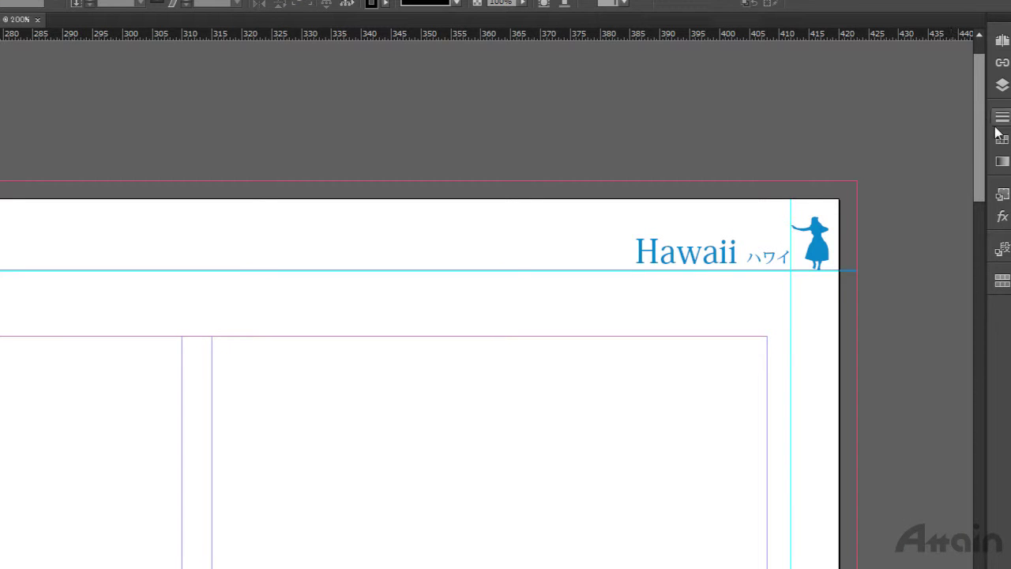
- Draw a rectangle about 11 mm wide and 30 mm high across the outer page edge, just below the top margin
{"action": "left_click_drag", "start_coordinate": [980, 128], "coordinate": [969, 195]}
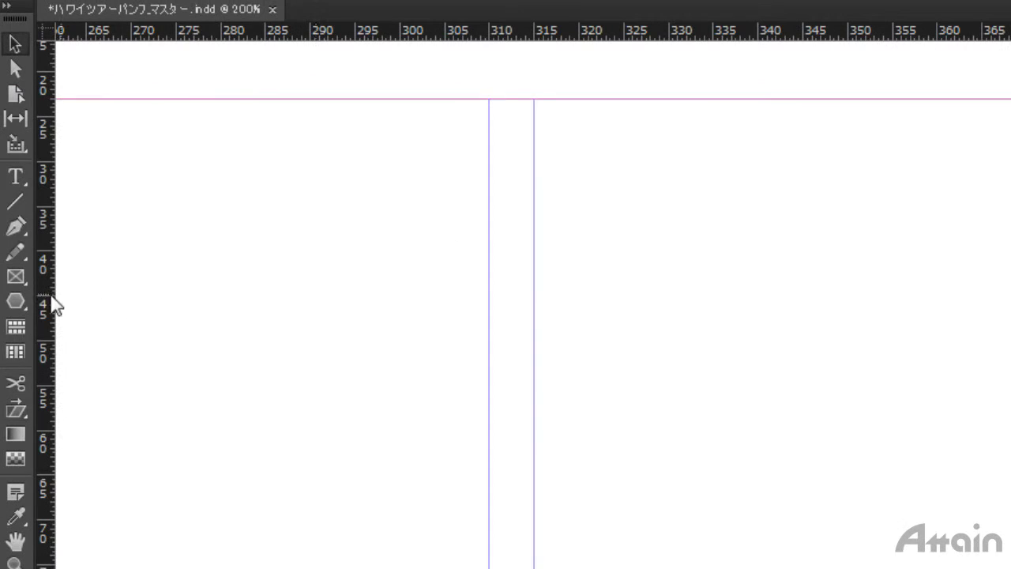
{"action": "left_click", "coordinate": [23, 300]}
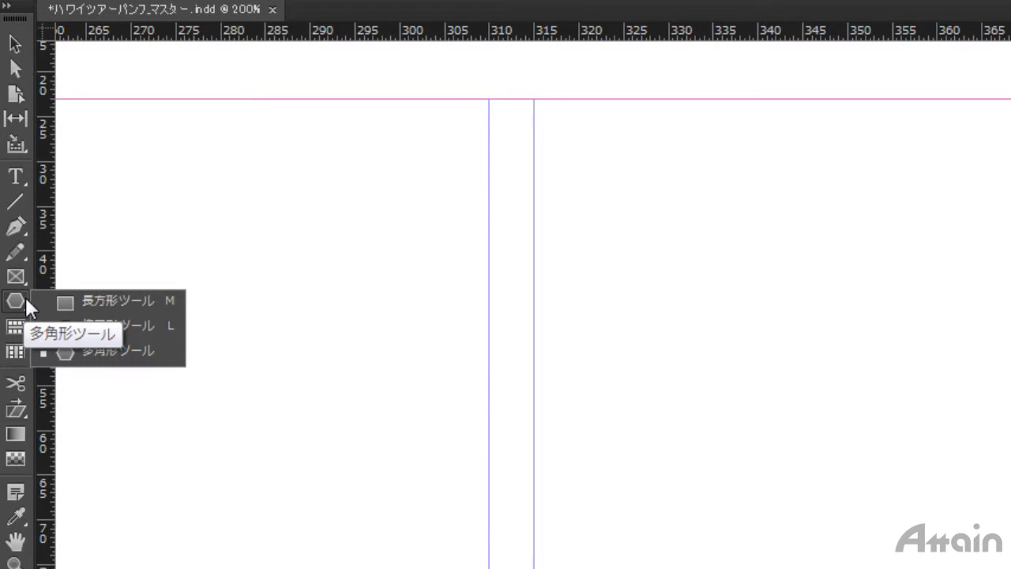
{"action": "left_click", "coordinate": [145, 300]}
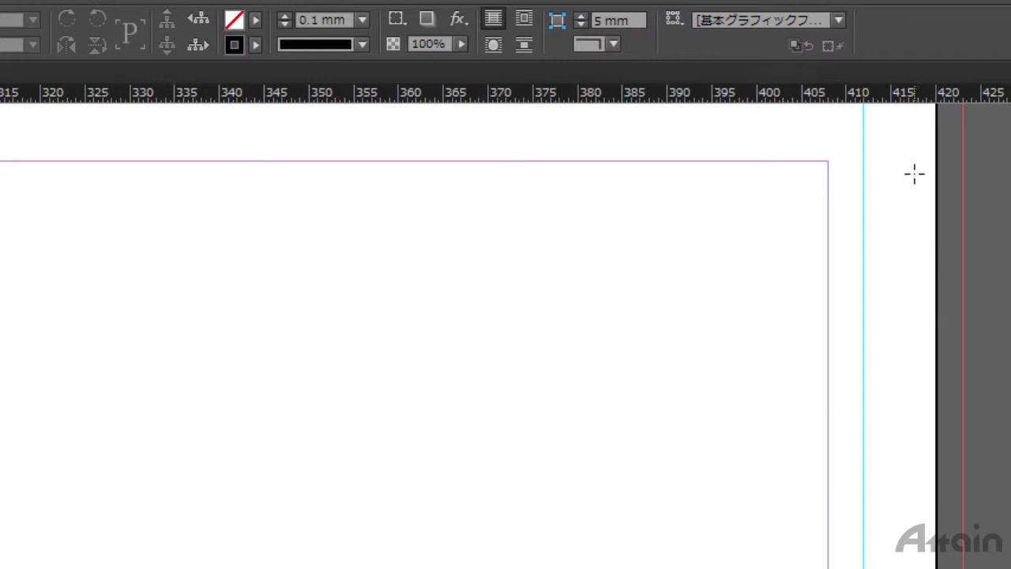
{"action": "mouse_move", "coordinate": [897, 181]}
{"action": "left_mouse_down"}
{"action": "mouse_move", "coordinate": [944, 276]}
{"action": "mouse_move", "coordinate": [996, 446]}
{"action": "left_mouse_up"}
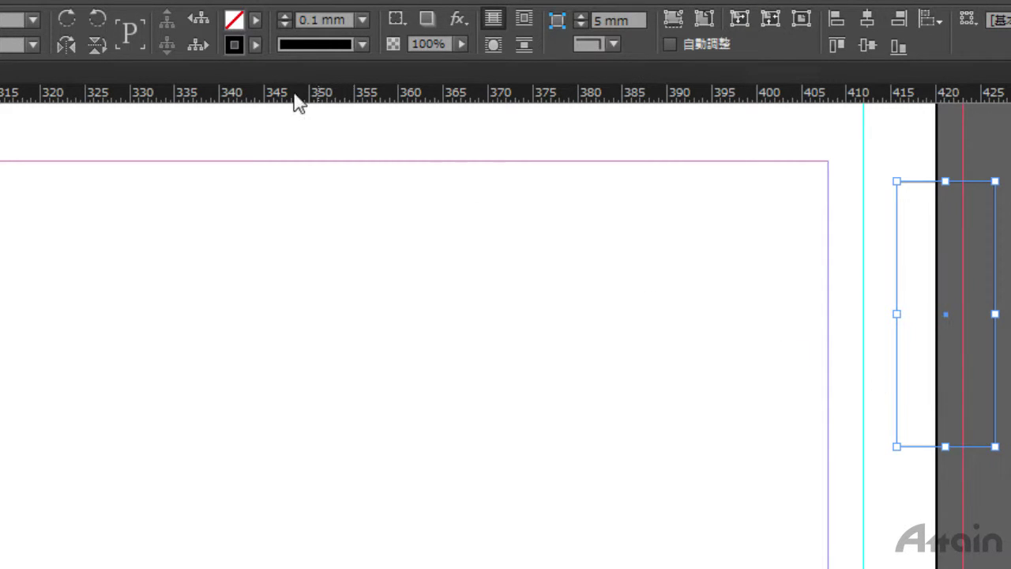
- Fill the rectangle with the swatch C=100 M=30 Y=0 K=0 and set its stroke to [なし]
{"action": "left_click", "coordinate": [255, 22]}
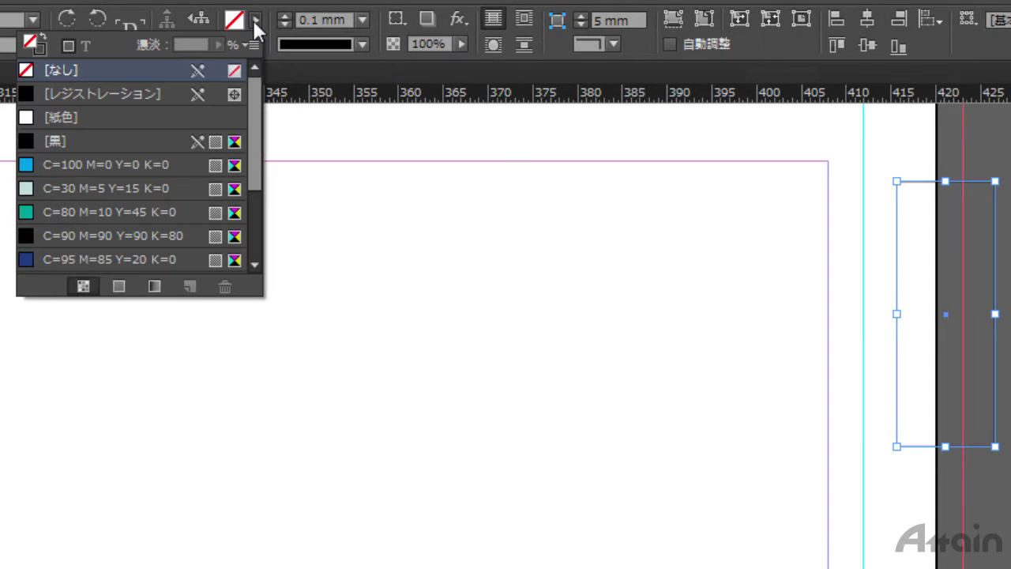
{"action": "left_click_drag", "start_coordinate": [254, 83], "coordinate": [253, 158]}
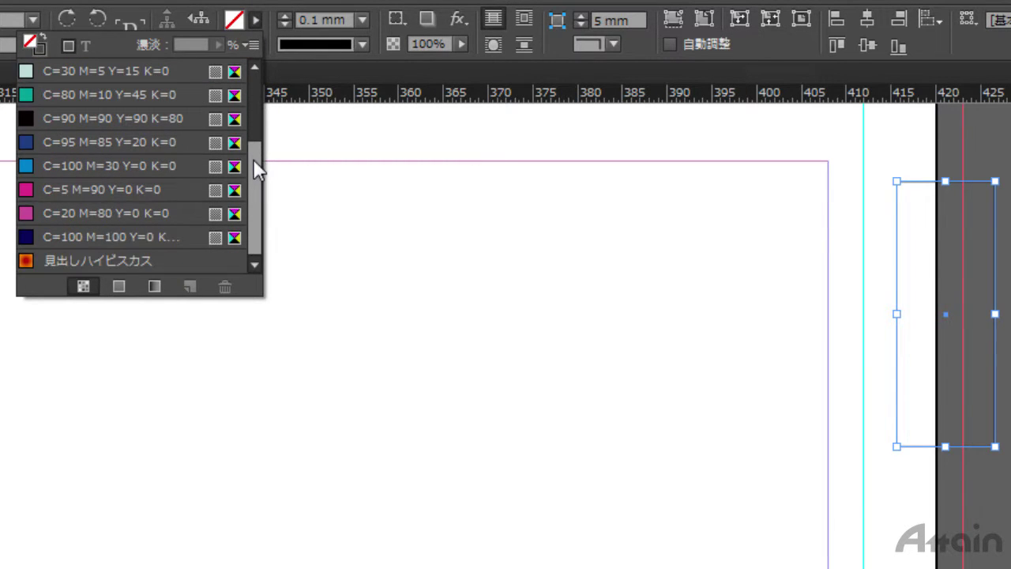
{"action": "left_click", "coordinate": [68, 166]}
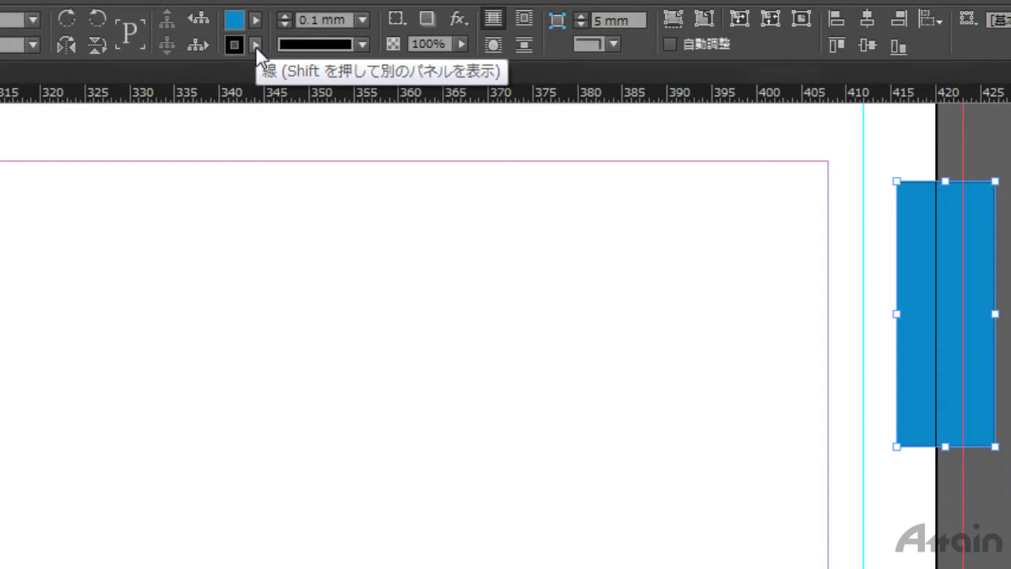
{"action": "left_click", "coordinate": [255, 46]}
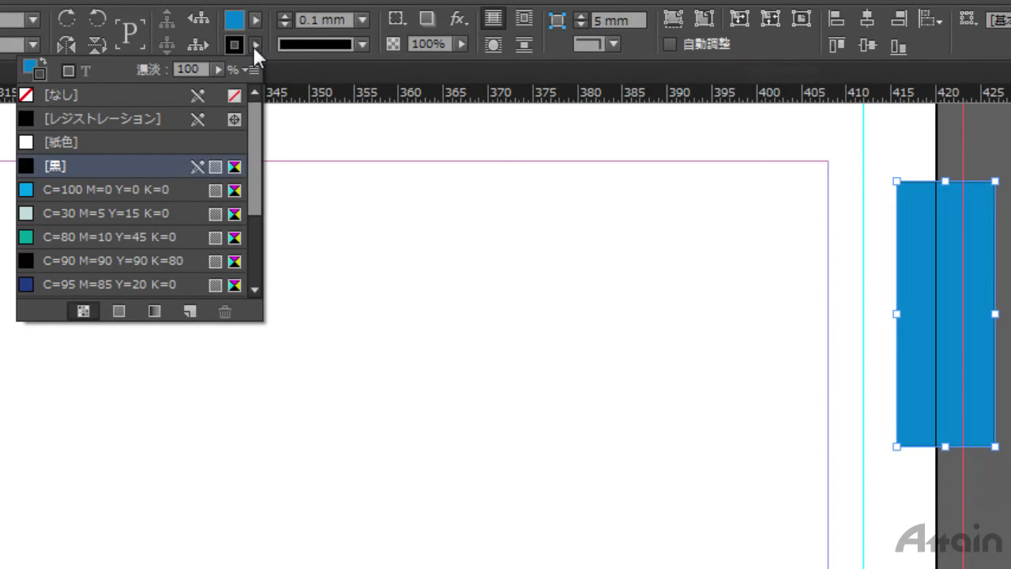
{"action": "left_click", "coordinate": [145, 93]}
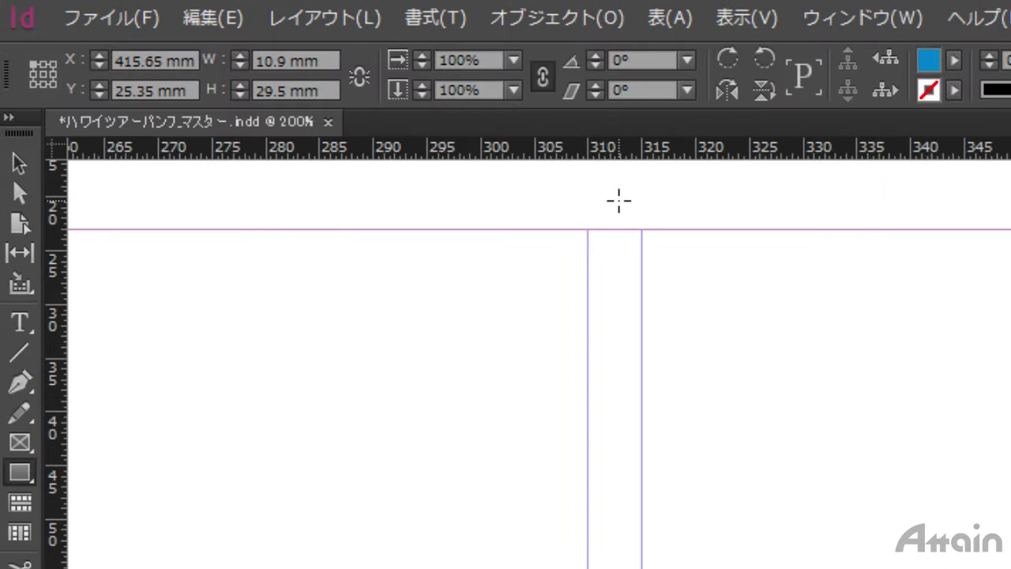
- Resize the rectangle to 11 × 30 mm and move it between the outer vertical guide and the bleed edge, its top aligned with the top margin
{"action": "left_click", "coordinate": [238, 55]}
{"action": "left_click", "coordinate": [240, 84]}
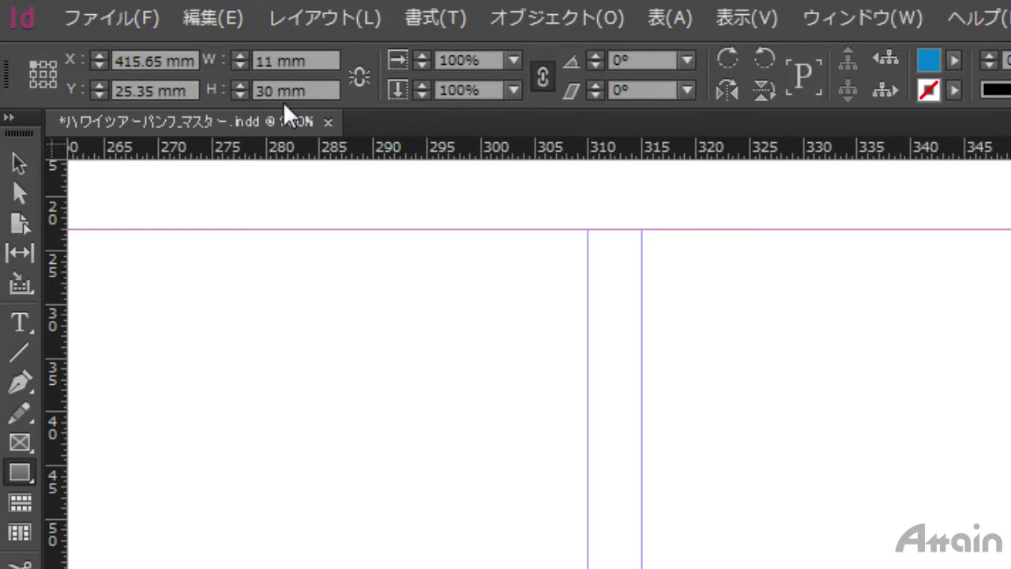
{"action": "left_click", "coordinate": [19, 163]}
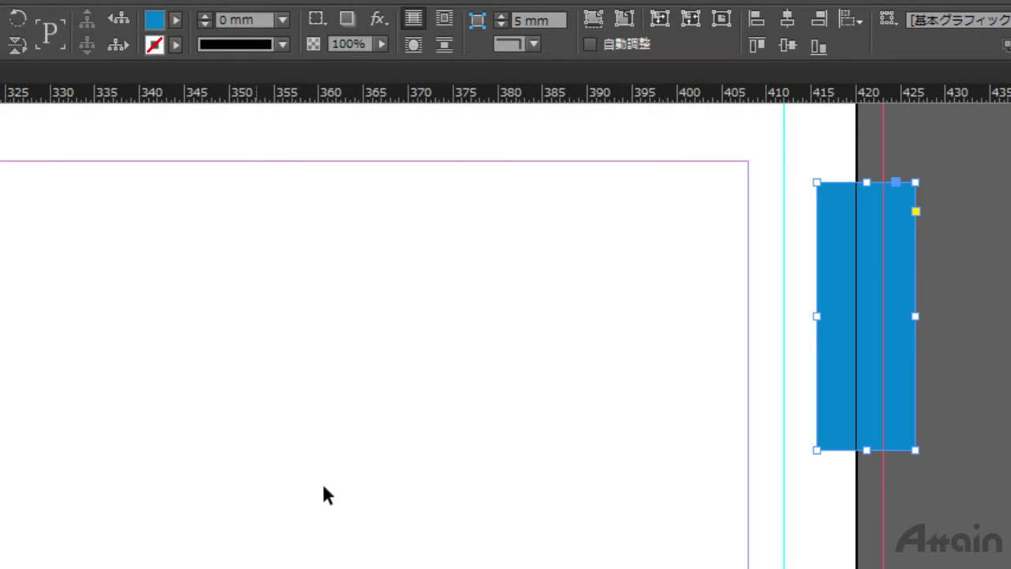
{"action": "left_click_drag", "start_coordinate": [849, 282], "coordinate": [817, 255]}
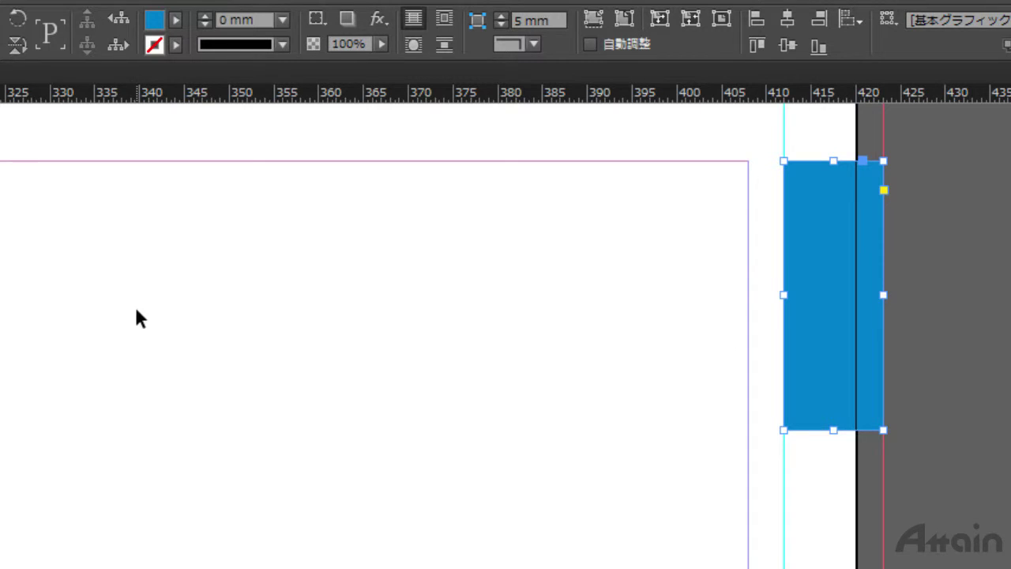
- Enter ハワイ inside the blue rectangle with the vertical type tool (縦組み文字ツール) and select the text
{"action": "left_click", "coordinate": [24, 230]}
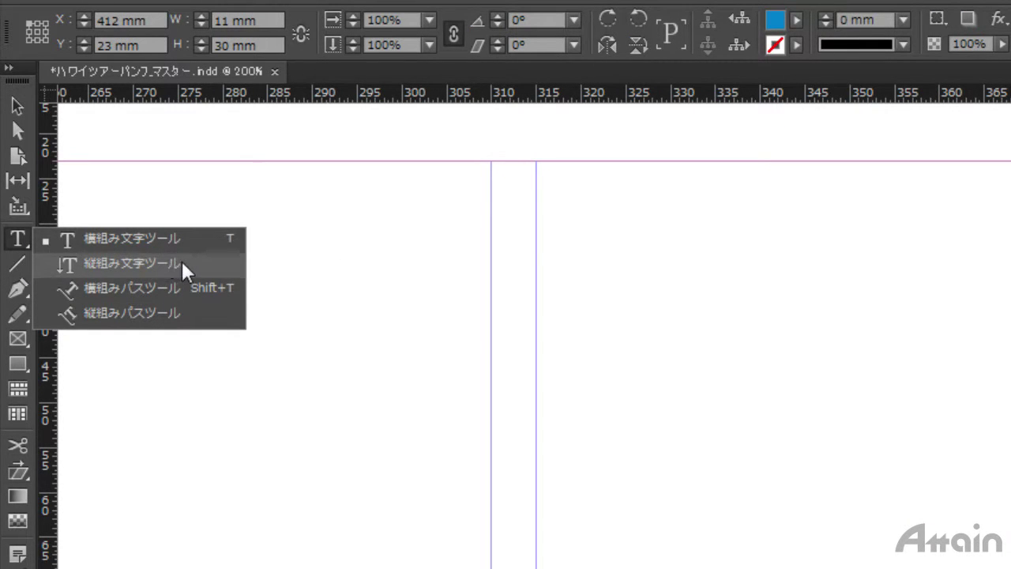
{"action": "left_click", "coordinate": [181, 261]}
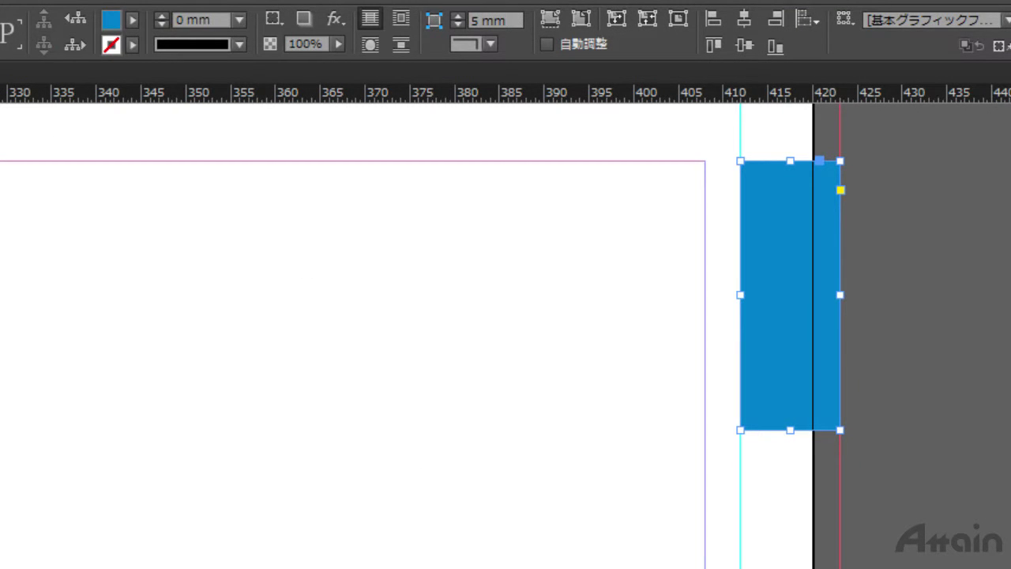
{"action": "left_click", "coordinate": [791, 275]}
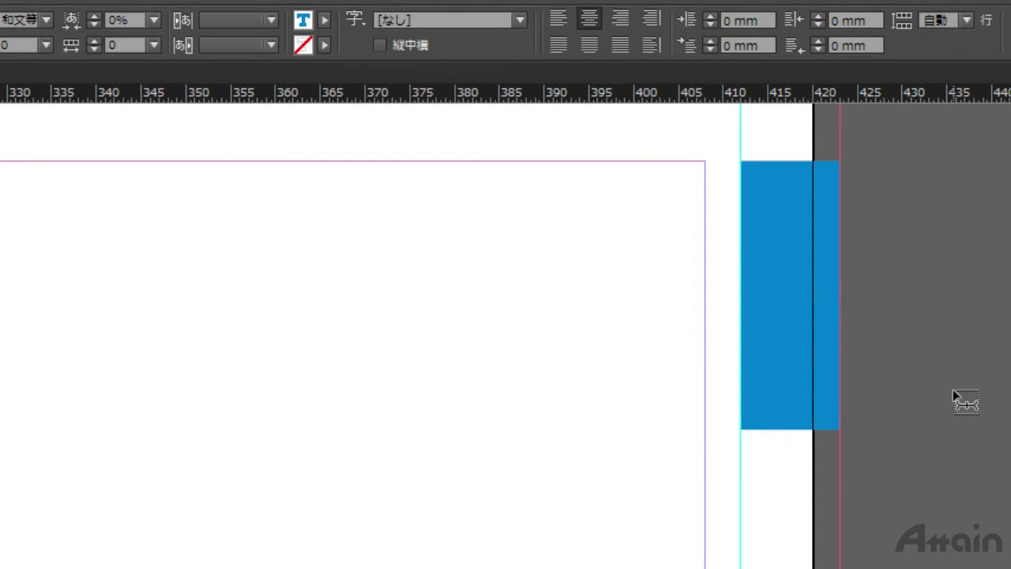
{"action": "type", "text": "dai1shou"}
{"action": "key", "text": "space"}
{"action": "key", "text": "shift+Left"}
{"action": "key", "text": "shift+Left"}
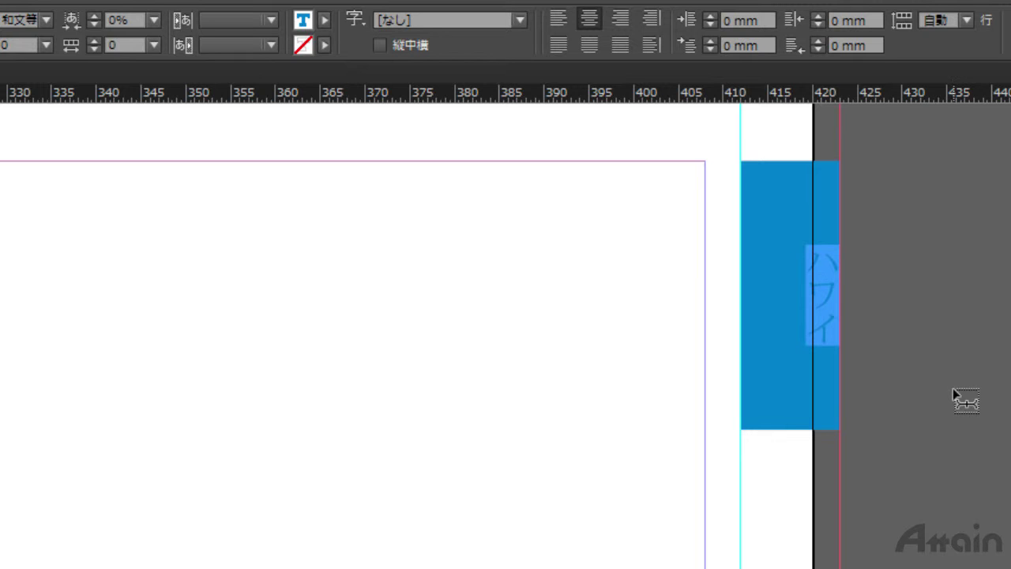
- Set the fill colour of the vertical ハワイ text to [紙色]
{"action": "left_click", "coordinate": [324, 19]}
{"action": "left_click", "coordinate": [229, 116]}
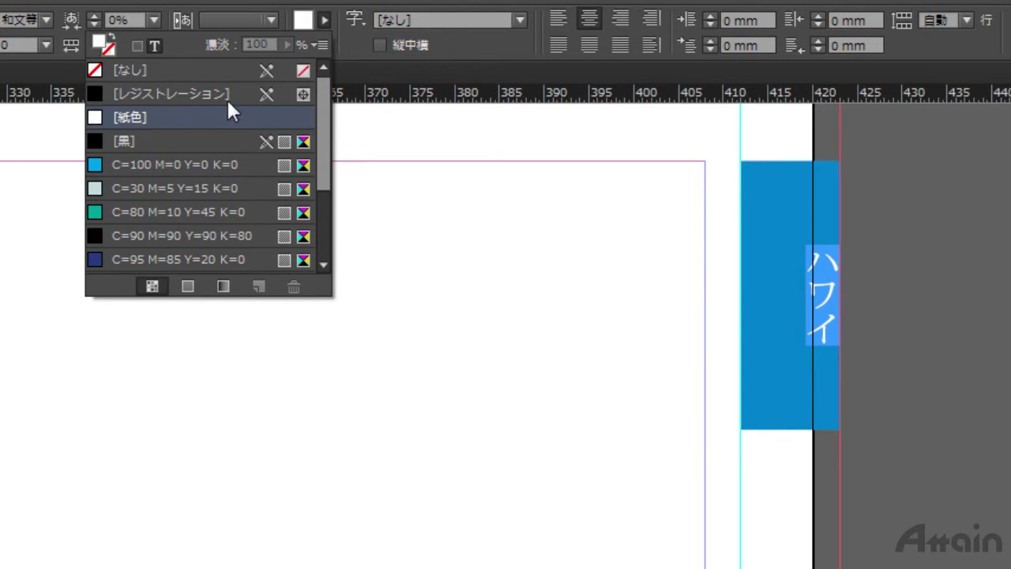
{"action": "left_click", "coordinate": [320, 19]}
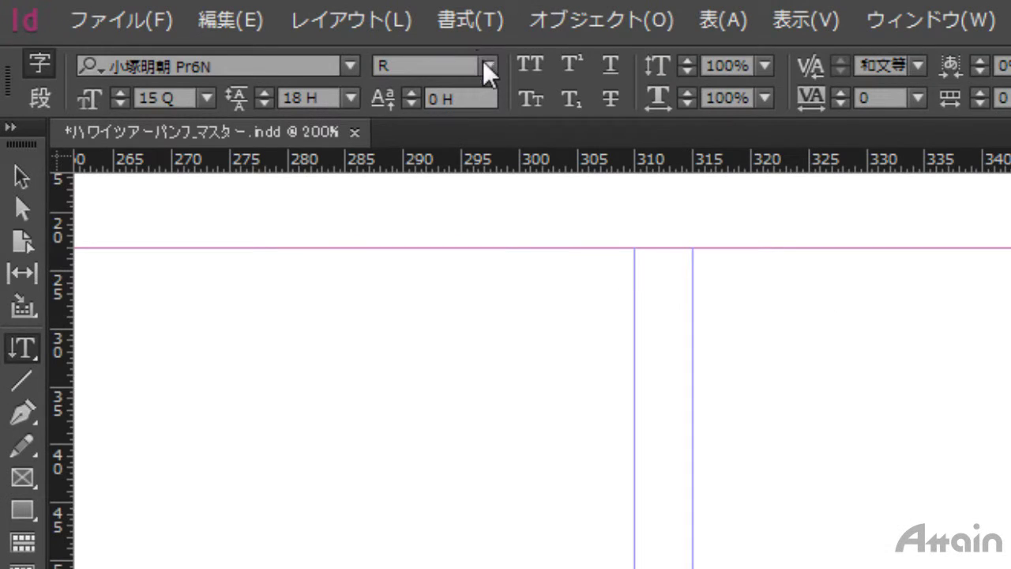
- Set the vertical ハワイ text to font weight M and size 18 Q
{"action": "left_click", "coordinate": [488, 66]}
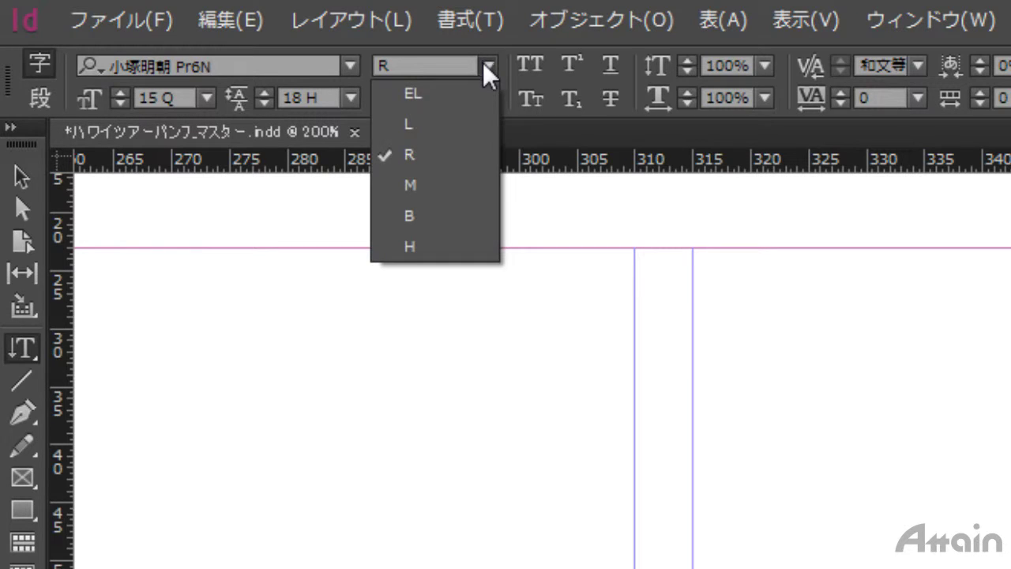
{"action": "left_click", "coordinate": [406, 193]}
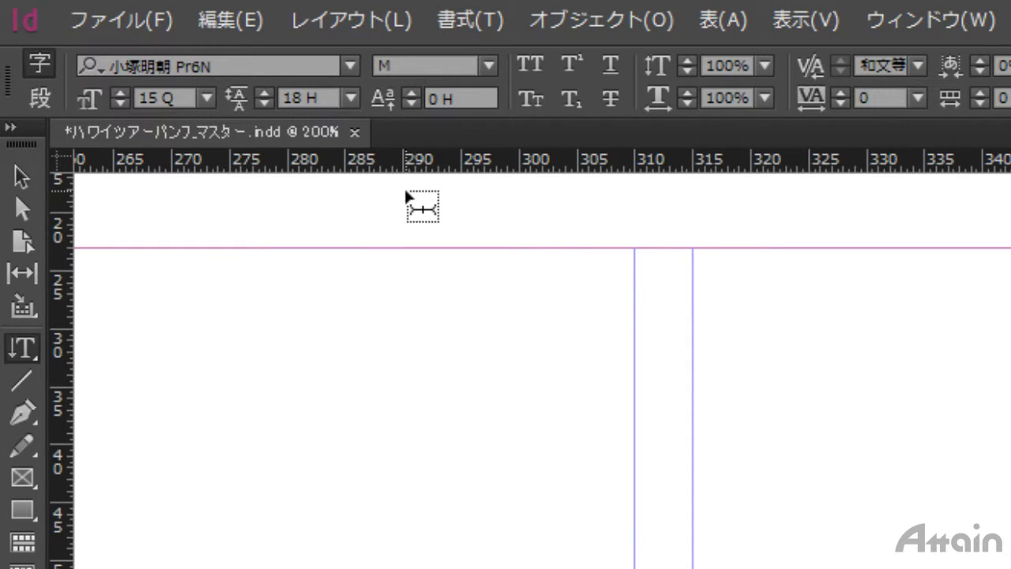
{"action": "left_click", "coordinate": [120, 93]}
{"action": "left_click", "coordinate": [121, 93]}
{"action": "left_click", "coordinate": [120, 93]}
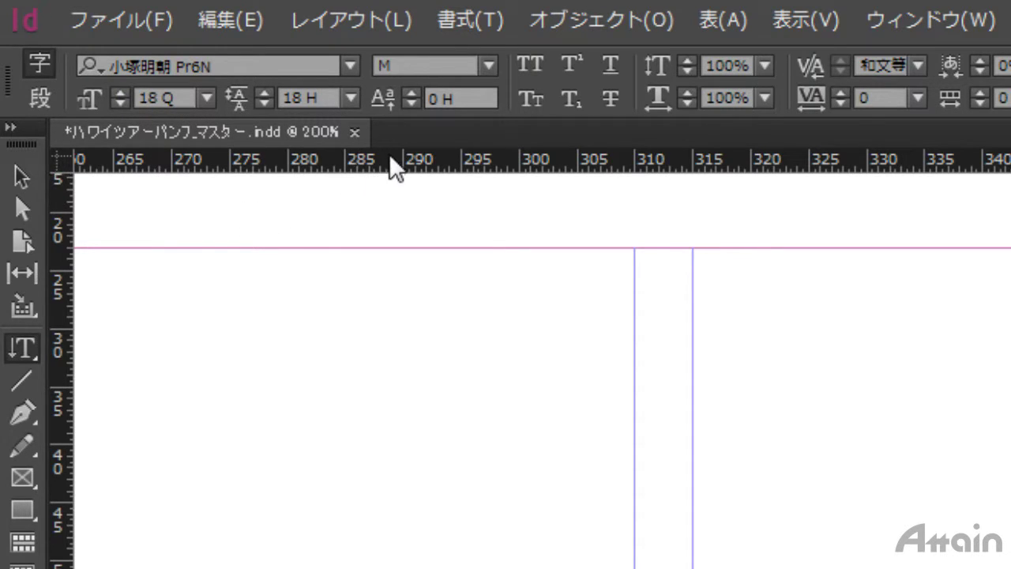
- Lower the baseline shift of the vertical ハワイ text until it is centred between the outer vertical guide and the page edge
{"action": "left_click", "coordinate": [412, 102]}
{"action": "left_click", "coordinate": [412, 102]}
{"action": "left_click", "coordinate": [411, 102]}
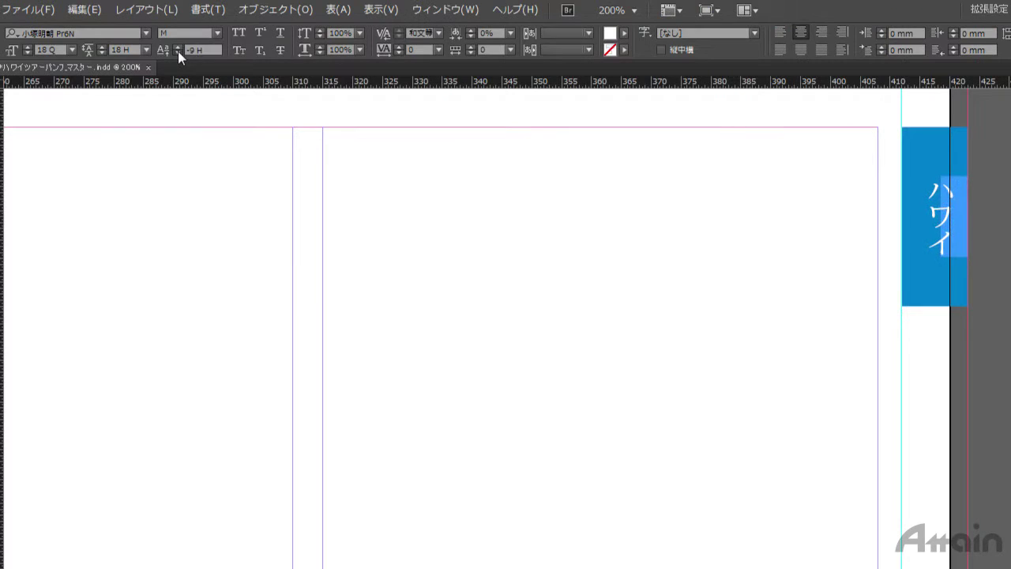
{"action": "left_click", "coordinate": [177, 51]}
{"action": "left_click", "coordinate": [178, 51]}
{"action": "left_click", "coordinate": [177, 51]}
{"action": "left_click", "coordinate": [178, 51]}
{"action": "left_click", "coordinate": [177, 51]}
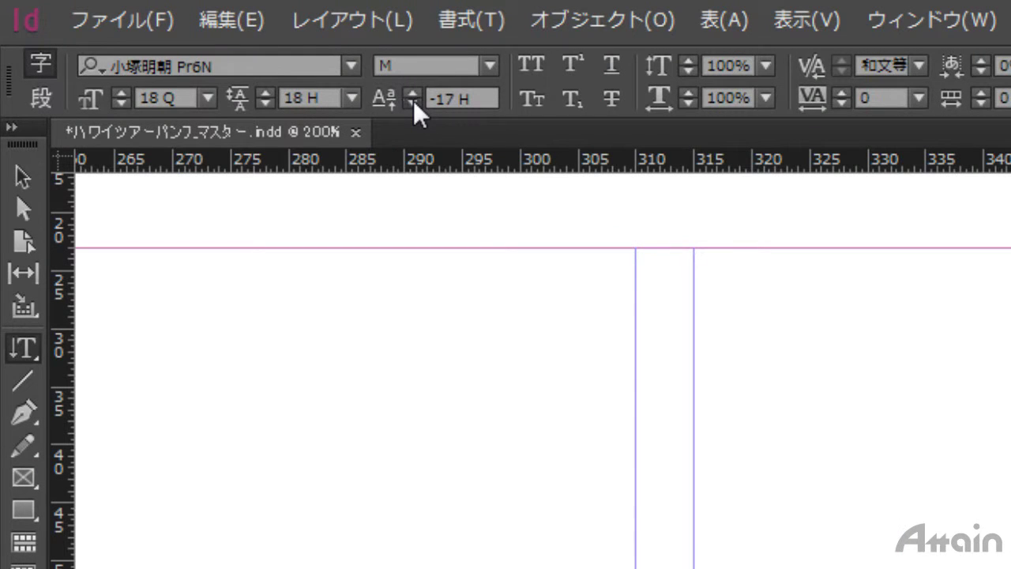
{"action": "left_click", "coordinate": [178, 50]}
{"action": "left_click", "coordinate": [412, 102]}
{"action": "left_click", "coordinate": [413, 102]}
- Duplicate the ハワイ tab straight down the page edge three times, leaving rough gaps, so that there are four tabs
{"action": "left_click", "coordinate": [23, 175]}
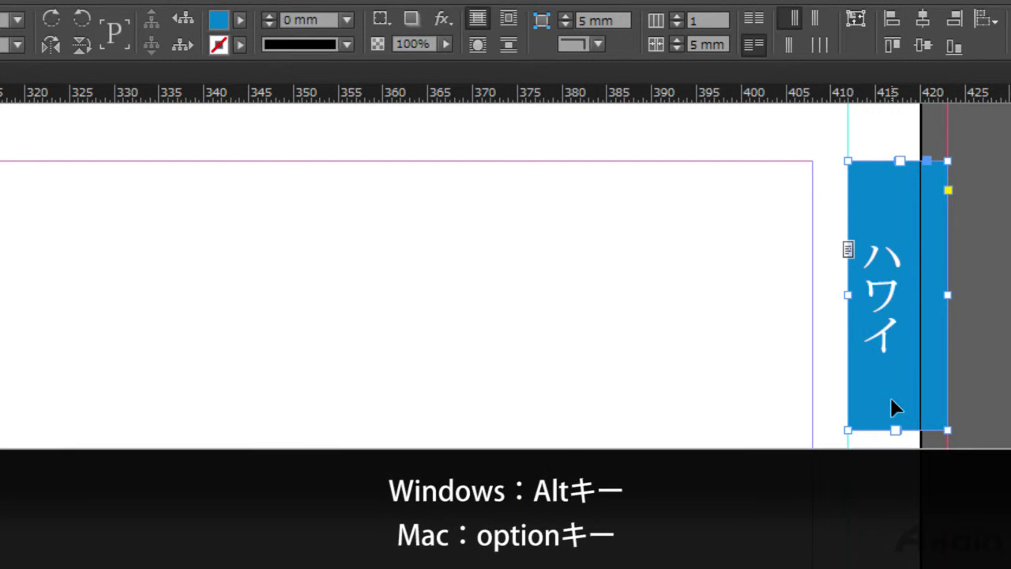
{"action": "left_click_drag", "start_coordinate": [891, 407], "coordinate": [823, 431]}
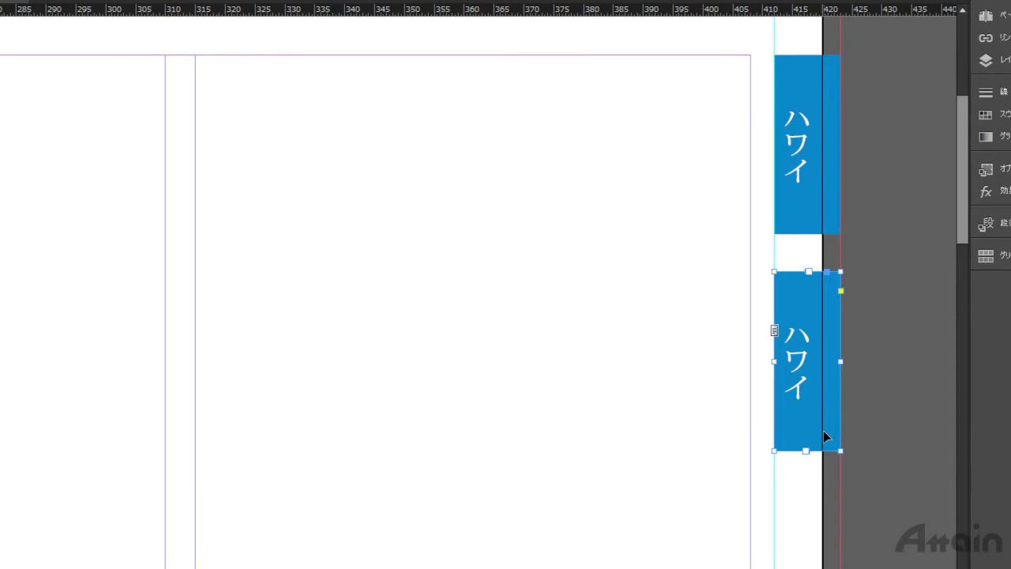
{"action": "left_click_drag", "start_coordinate": [878, 508], "coordinate": [866, 350]}
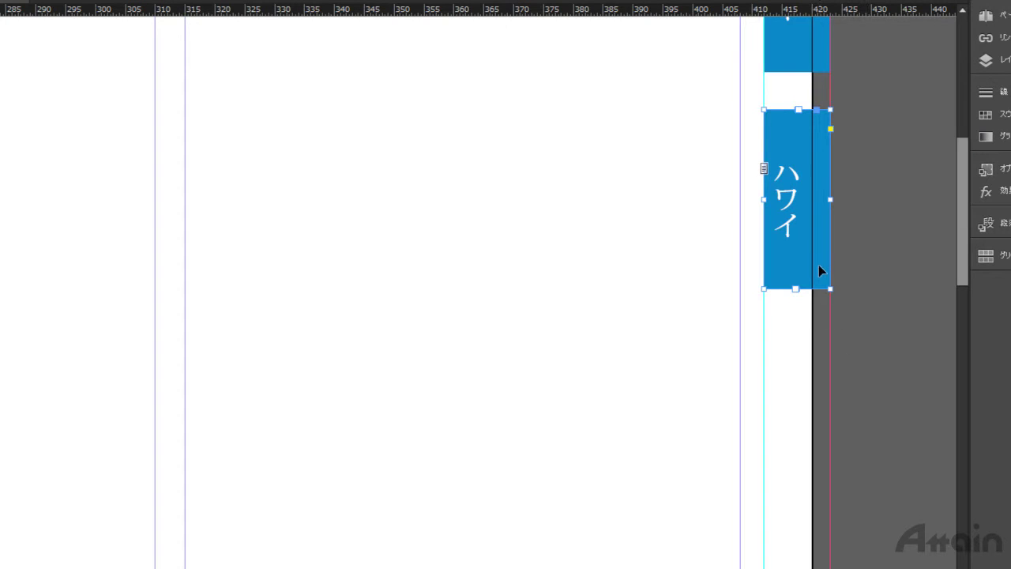
{"action": "left_click_drag", "start_coordinate": [819, 271], "coordinate": [806, 477]}
{"action": "scroll", "coordinate": [874, 435], "scroll_direction": "down", "scroll_amount": 3}
{"action": "key", "text": "ctrl+z"}
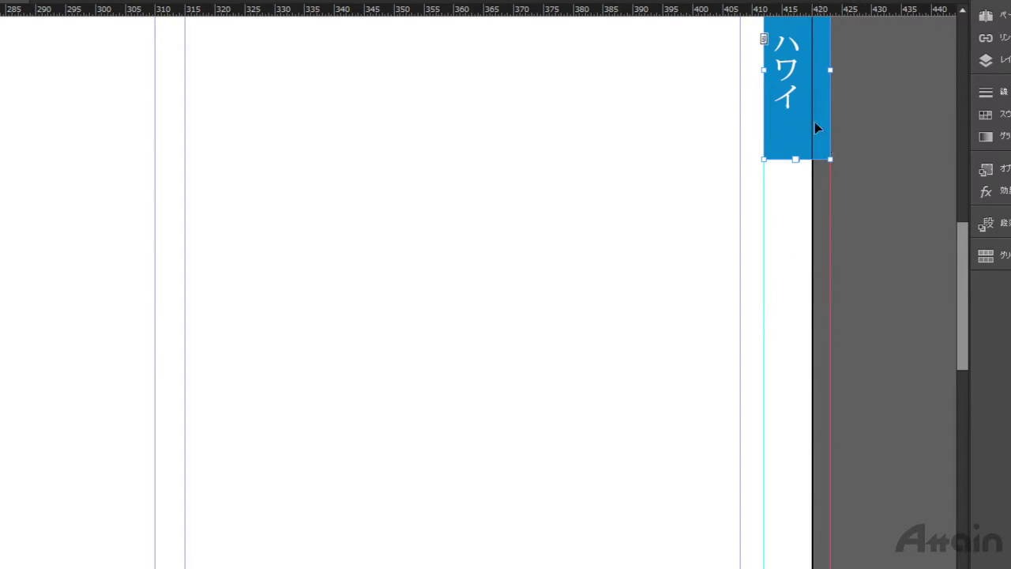
{"action": "left_click_drag", "start_coordinate": [816, 145], "coordinate": [822, 490]}
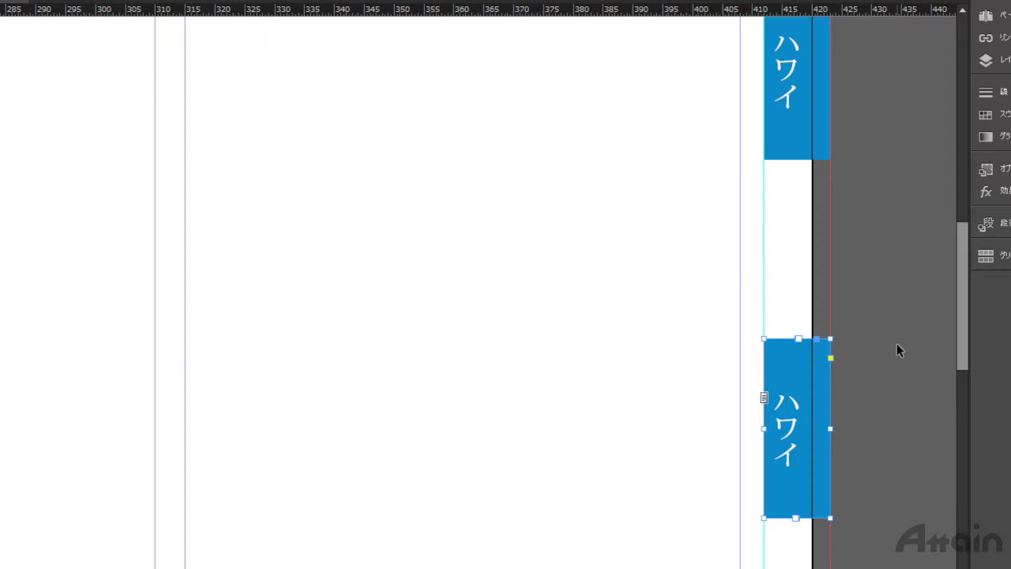
- Select all four ハワイ tabs and distribute them vertically with equal spacing between them
{"action": "left_click", "coordinate": [897, 342]}
{"action": "key", "text": "ctrl+minus"}
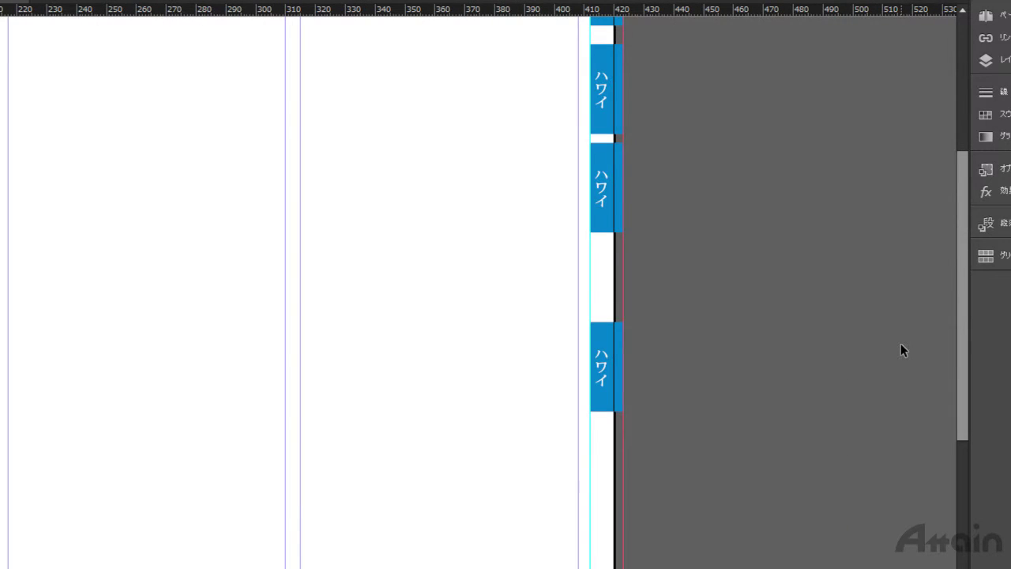
{"action": "left_click_drag", "start_coordinate": [964, 364], "coordinate": [968, 319]}
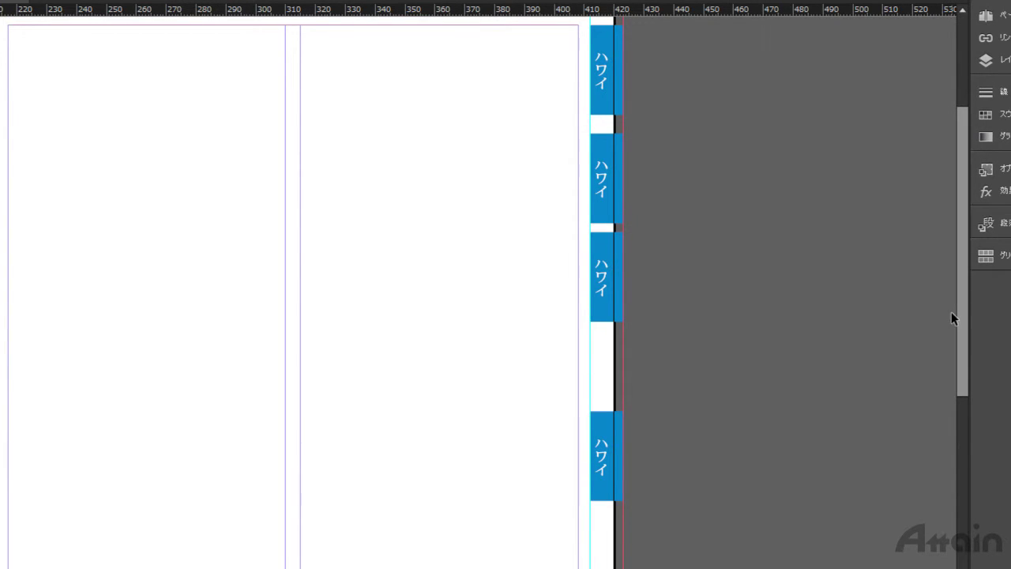
{"action": "left_click_drag", "start_coordinate": [674, 54], "coordinate": [614, 474]}
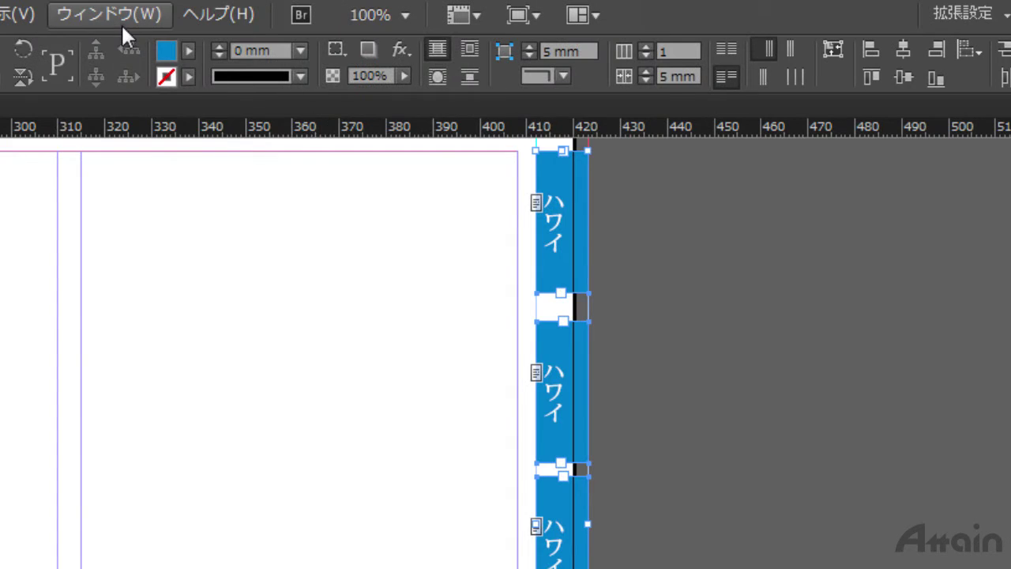
{"action": "left_click", "coordinate": [327, 0]}
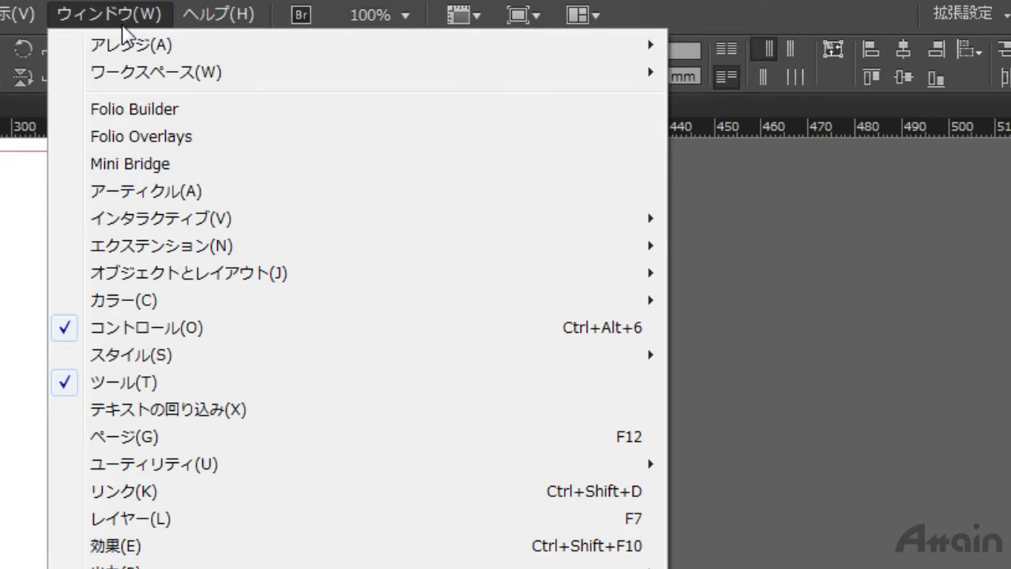
{"action": "mouse_move", "coordinate": [307, 274]}
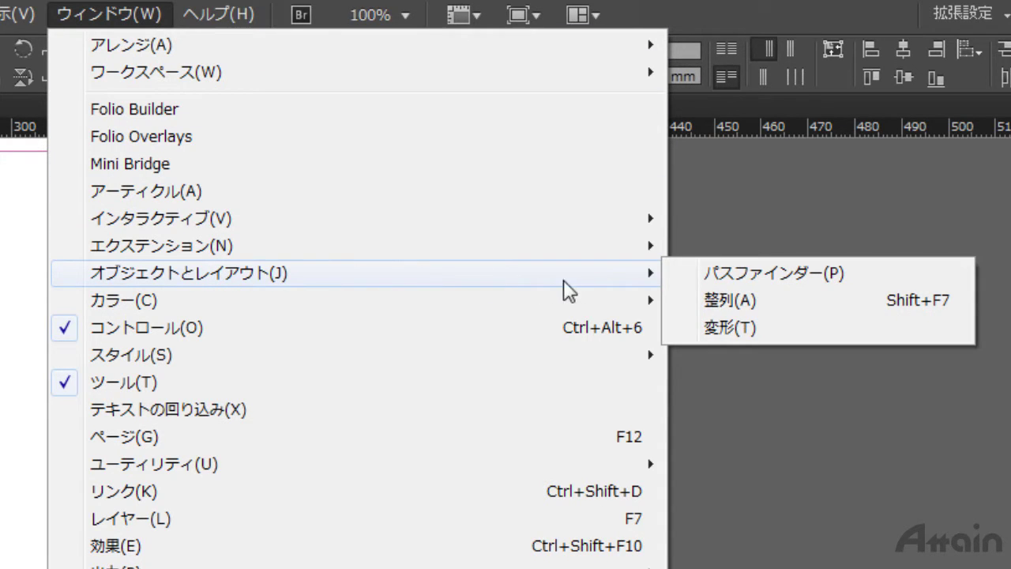
{"action": "left_click", "coordinate": [764, 305]}
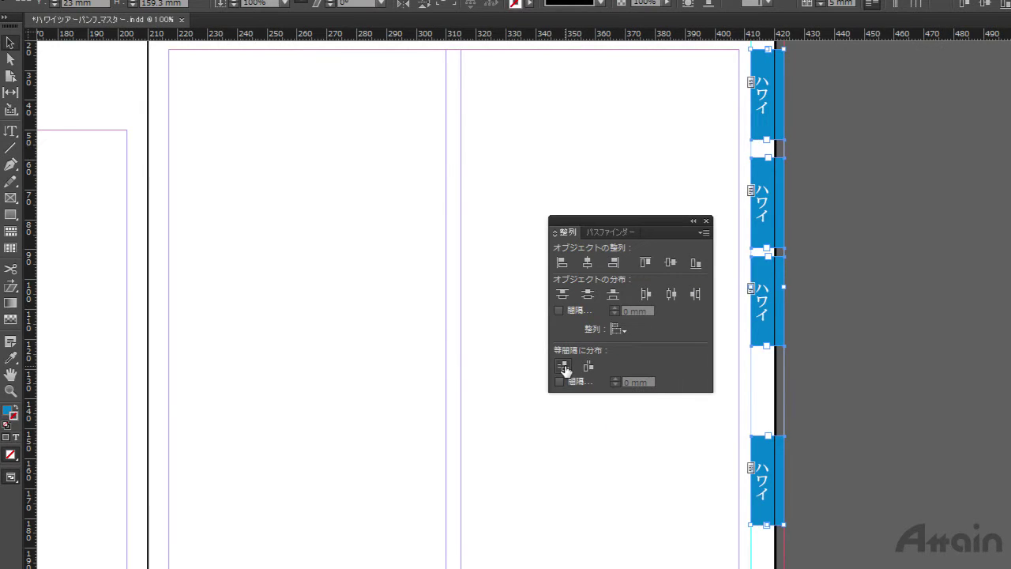
{"action": "left_click", "coordinate": [231, 456]}
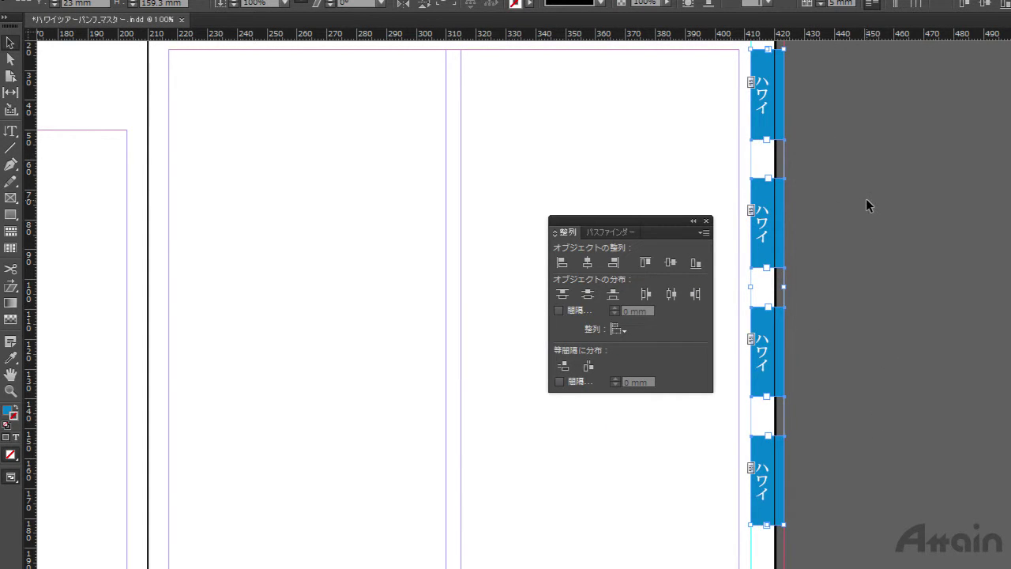
{"action": "left_click", "coordinate": [707, 221]}
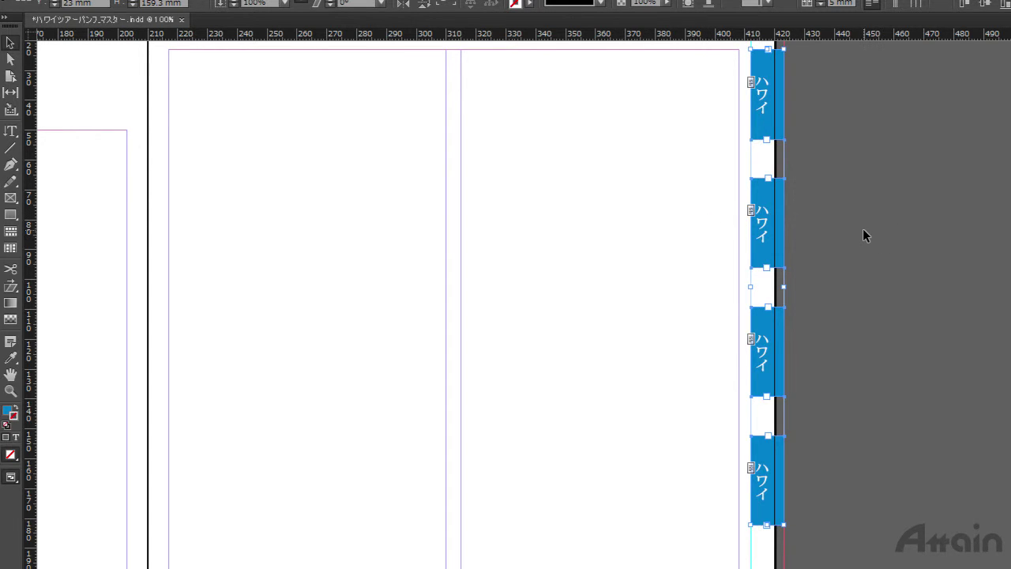
- Fill the lower three ハワイ tabs with the swatch C=30 M=5 Y=15 K=0, leaving the top tab blue
{"action": "left_click_drag", "start_coordinate": [863, 209], "coordinate": [755, 477]}
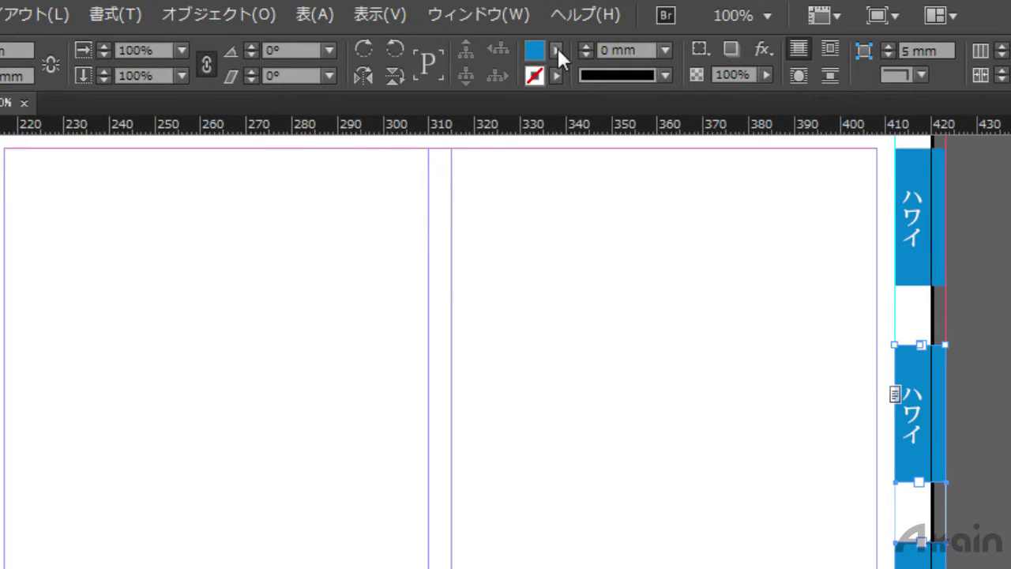
{"action": "left_click", "coordinate": [529, 0]}
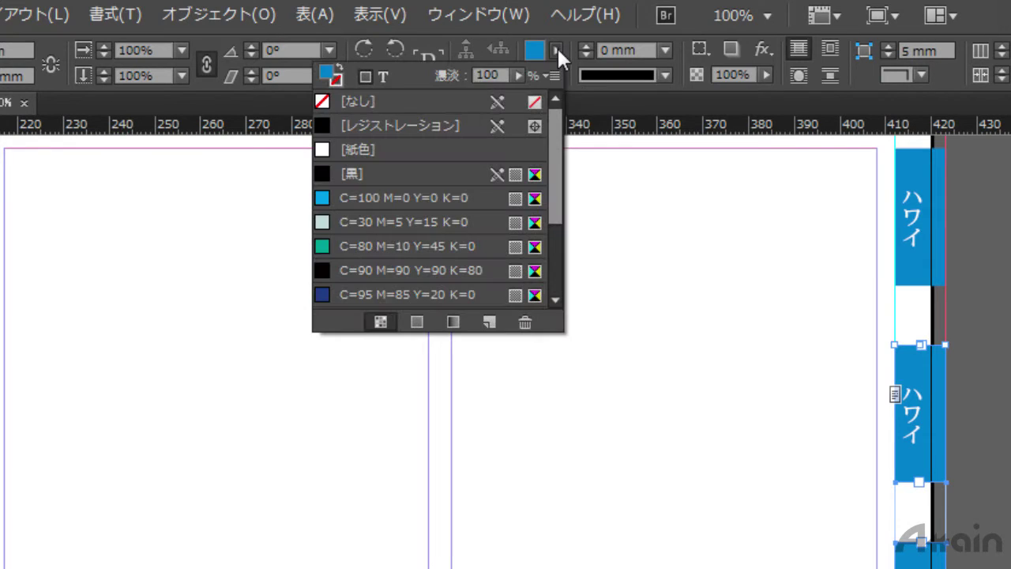
{"action": "left_click", "coordinate": [321, 222]}
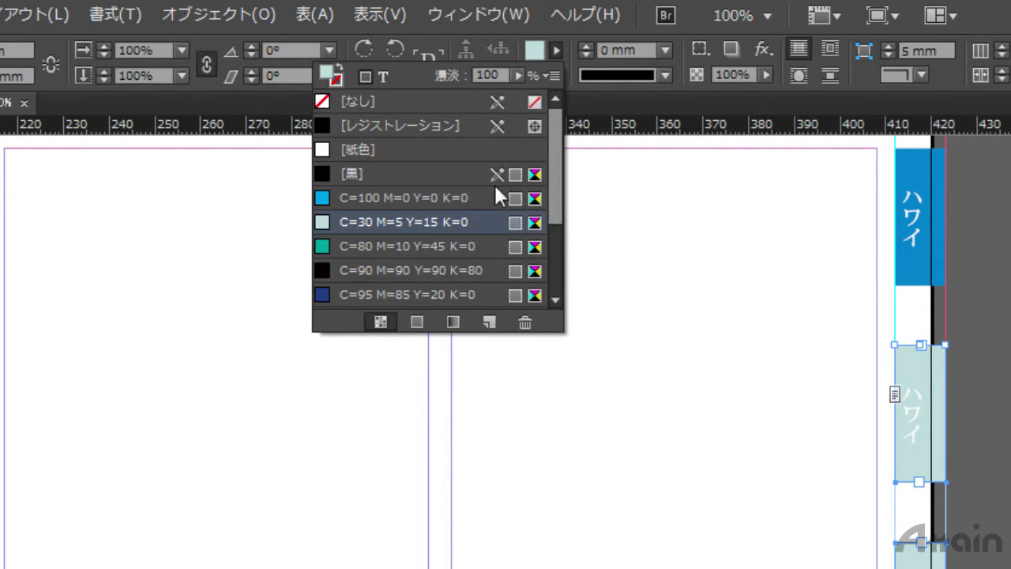
{"action": "left_click", "coordinate": [559, 50]}
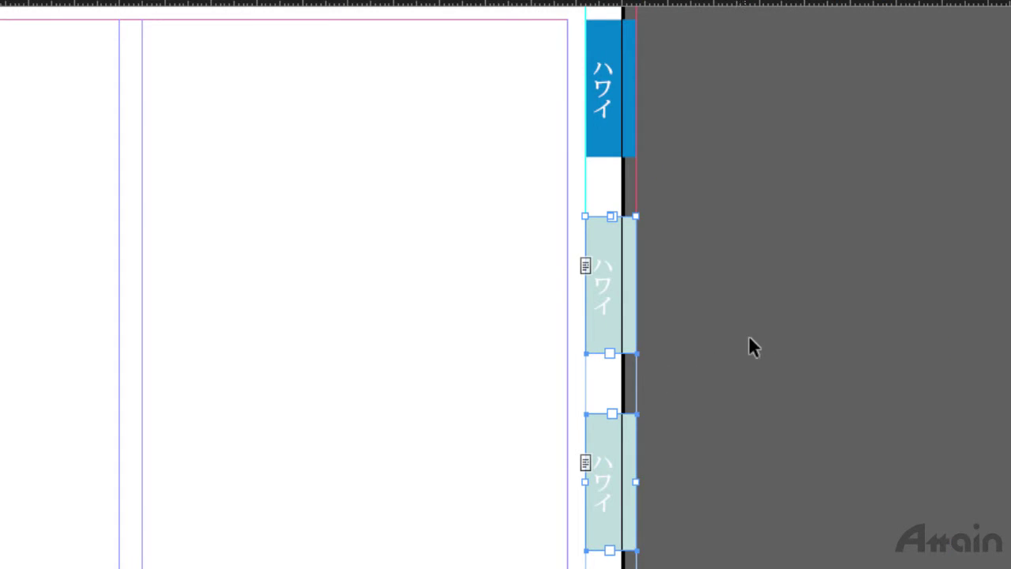
{"action": "left_click", "coordinate": [757, 341]}
- Replace the text of the second tab with マウイ
{"action": "double_click", "coordinate": [606, 311]}
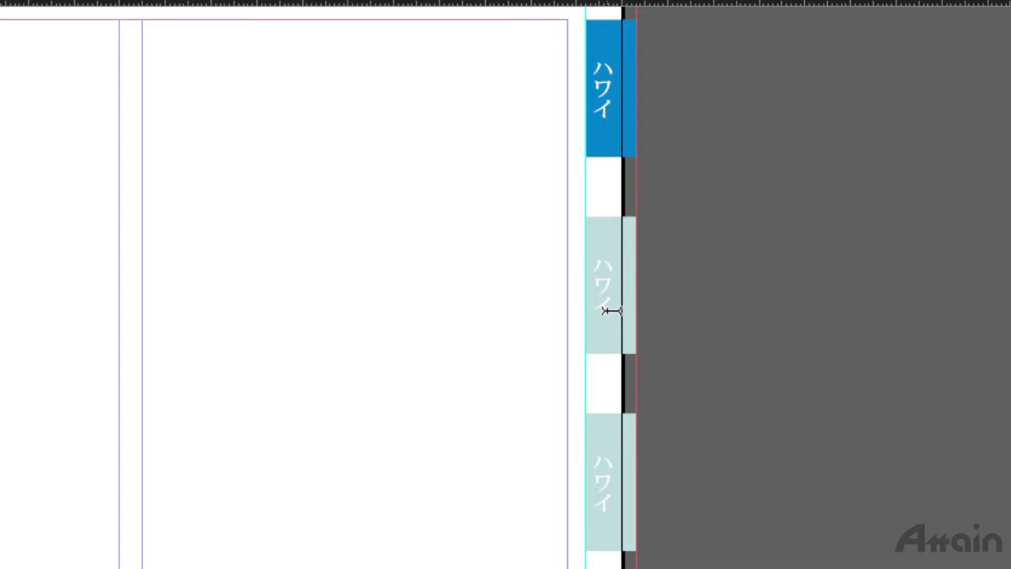
{"action": "key", "text": "ctrl+a"}
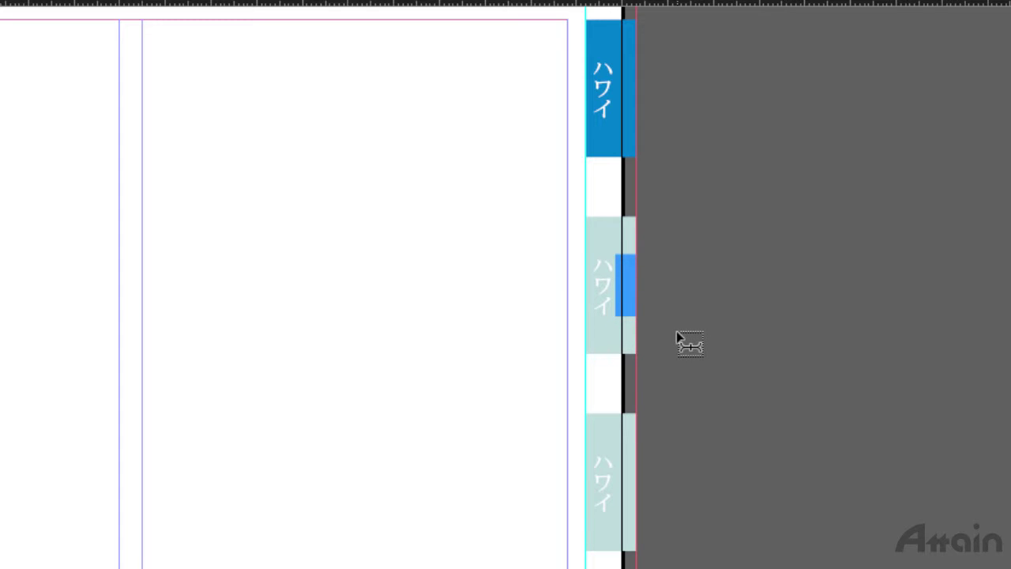
{"action": "type", "text": "マウイ"}
{"action": "key", "text": "Return"}
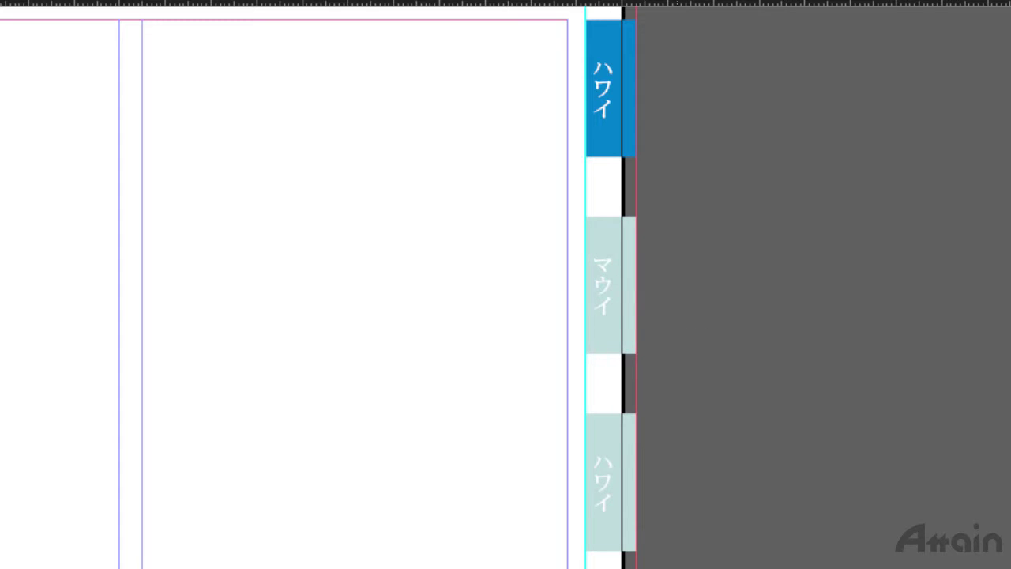
- Replace the text of the third tab with オアフ
{"action": "double_click", "coordinate": [625, 481]}
{"action": "left_click_drag", "start_coordinate": [625, 481], "coordinate": [749, 523]}
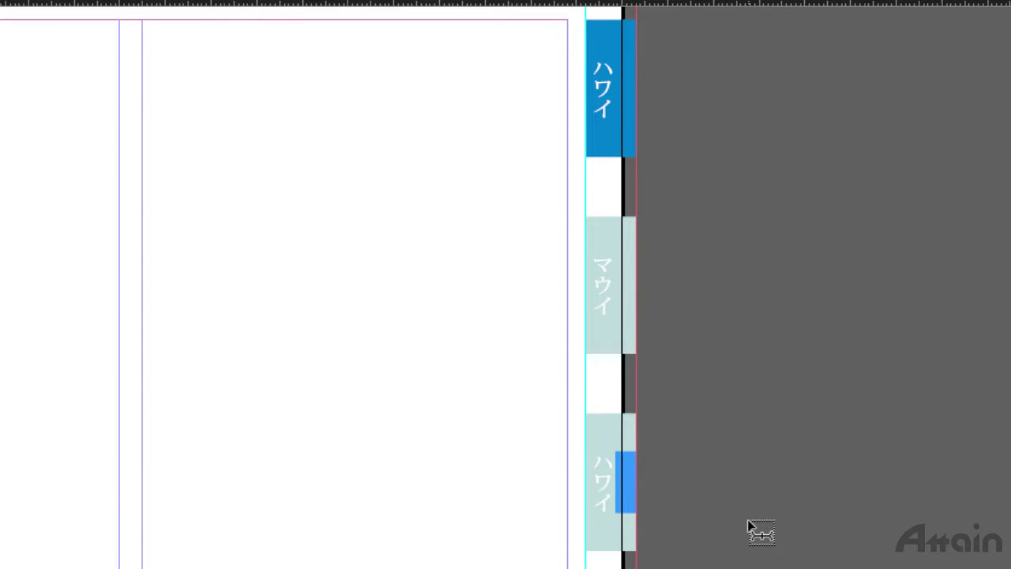
{"action": "type", "text": "オアフ"}
{"action": "key", "text": "Return"}
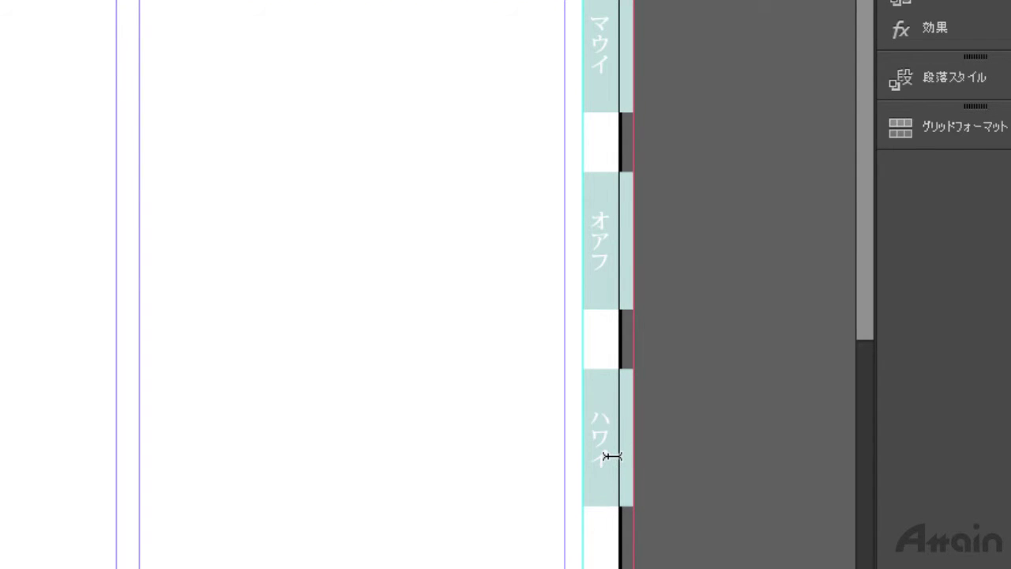
- Replace the text of the fourth tab with カウアイ and deselect it
{"action": "double_click", "coordinate": [612, 445]}
{"action": "left_click_drag", "start_coordinate": [612, 445], "coordinate": [710, 492]}
{"action": "type", "text": "かうあい"}
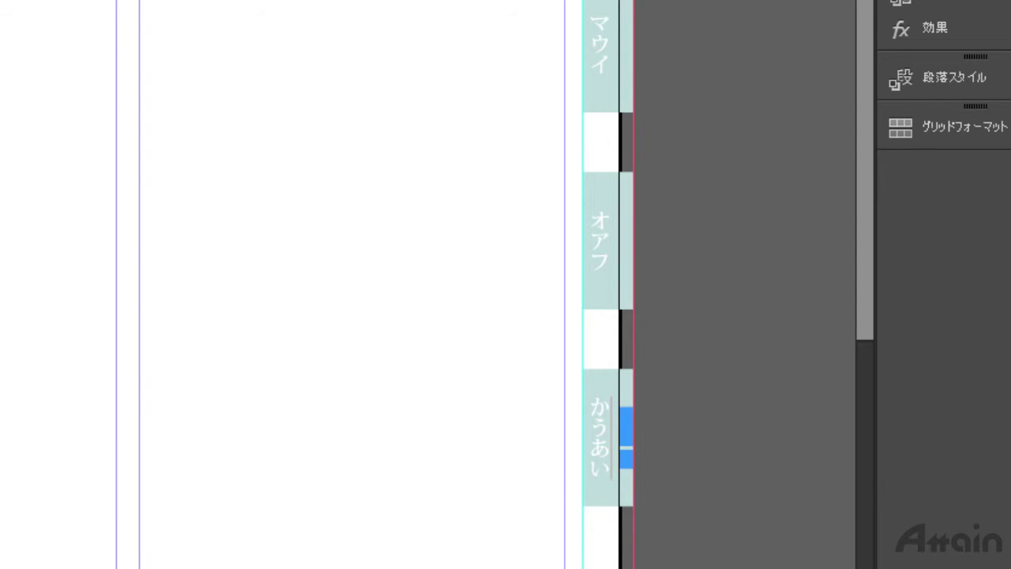
{"action": "key", "text": "space"}
{"action": "key", "text": "Return"}
{"action": "key", "text": "Escape"}
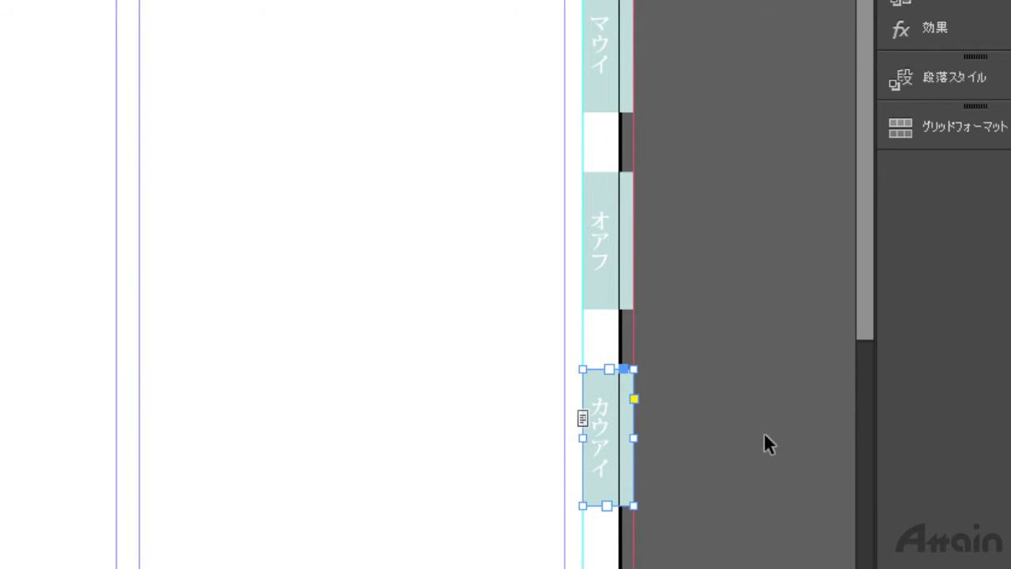
{"action": "left_click", "coordinate": [764, 432]}
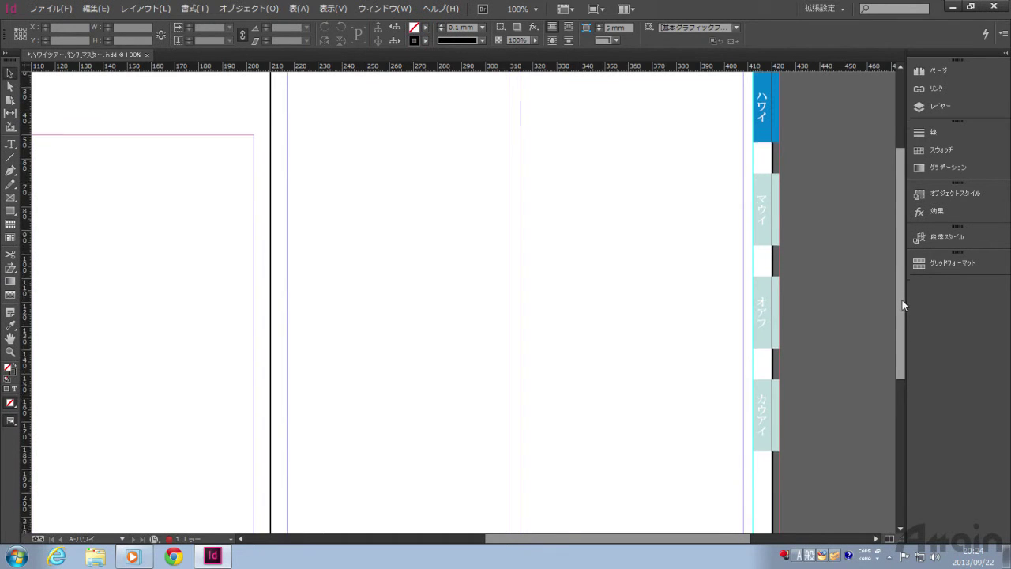
- Draw a small horizontal text frame at the guide crossing in the left page's lower outer corner and insert the current page number marker
{"action": "left_click_drag", "start_coordinate": [902, 309], "coordinate": [898, 270]}
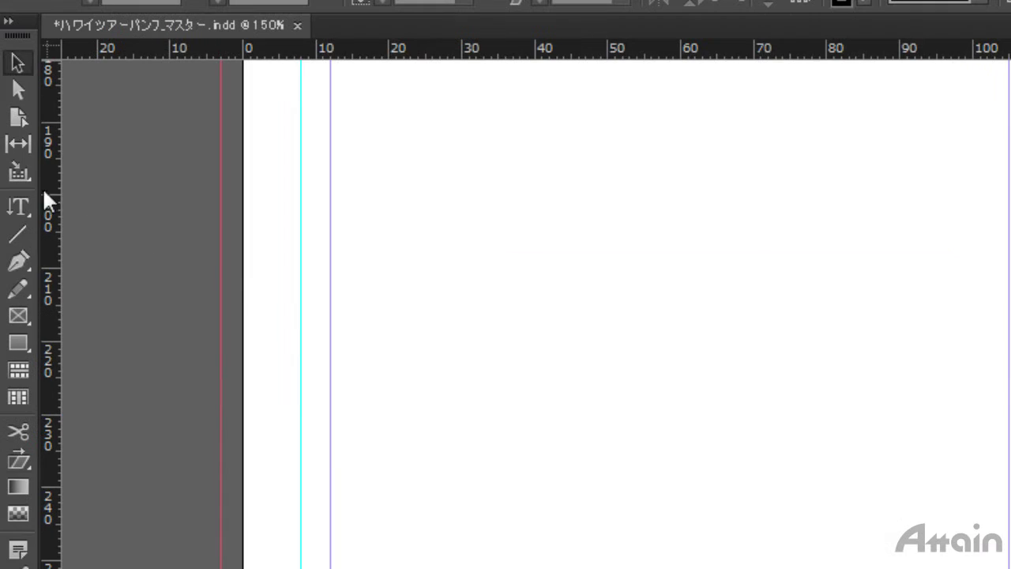
{"action": "left_click", "coordinate": [19, 205]}
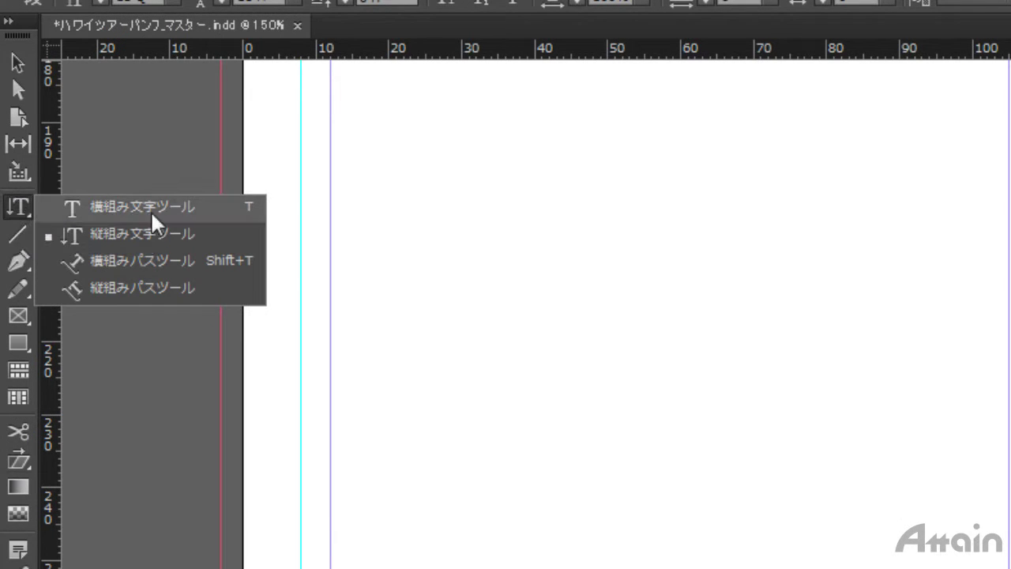
{"action": "left_click", "coordinate": [181, 205]}
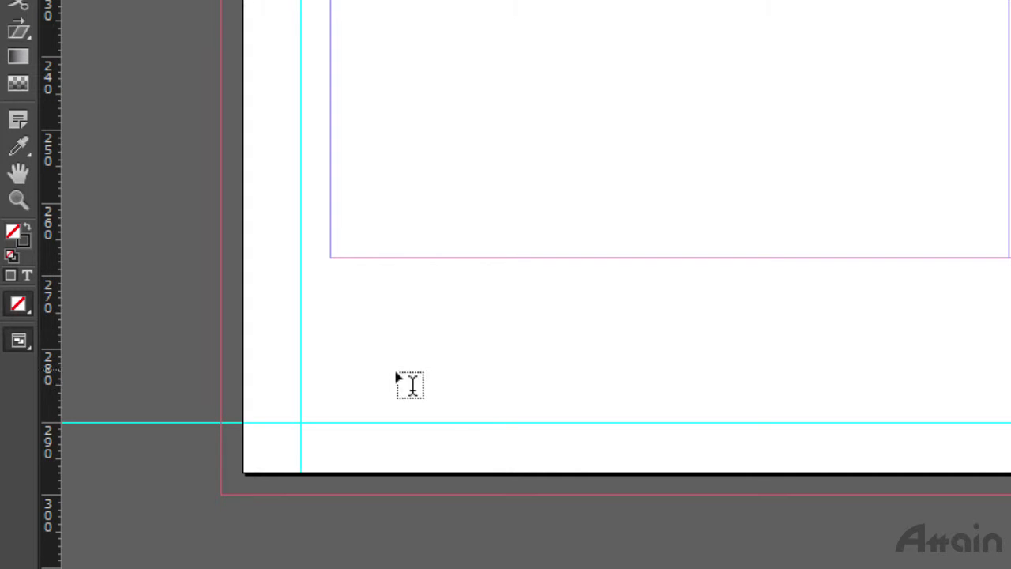
{"action": "left_click_drag", "start_coordinate": [278, 387], "coordinate": [352, 445]}
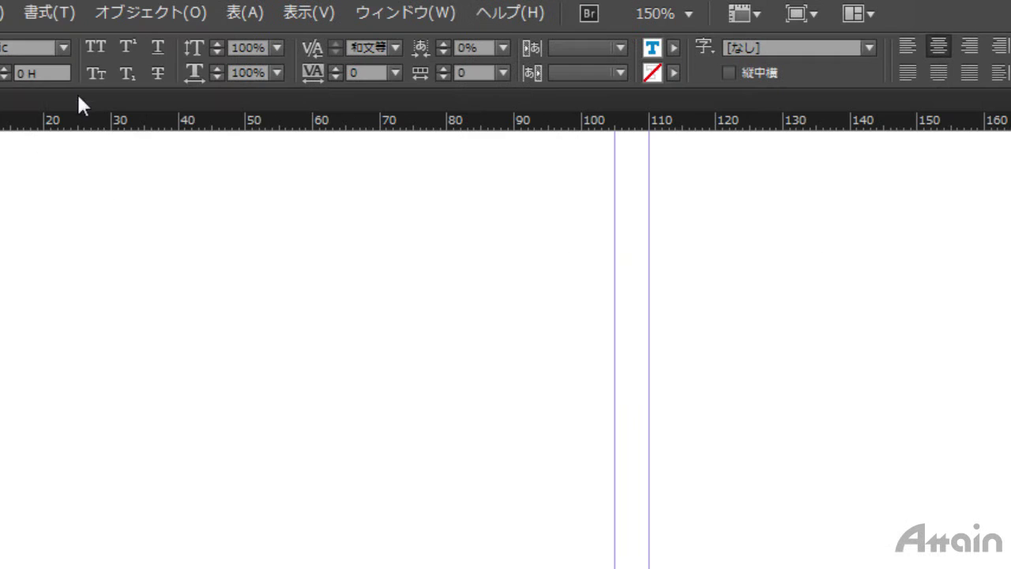
{"action": "left_click", "coordinate": [46, 11]}
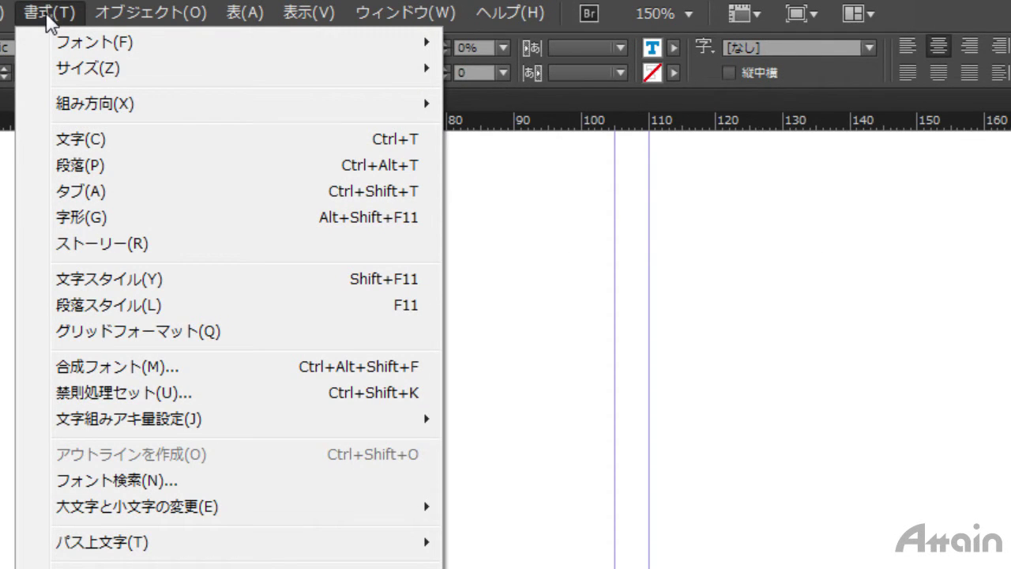
{"action": "mouse_move", "coordinate": [214, 417]}
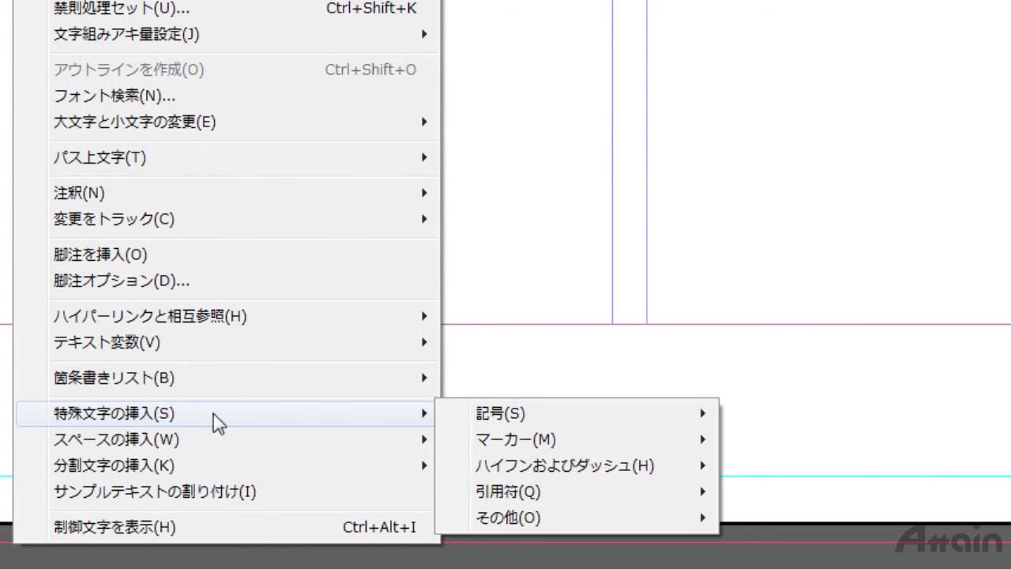
{"action": "mouse_move", "coordinate": [513, 437]}
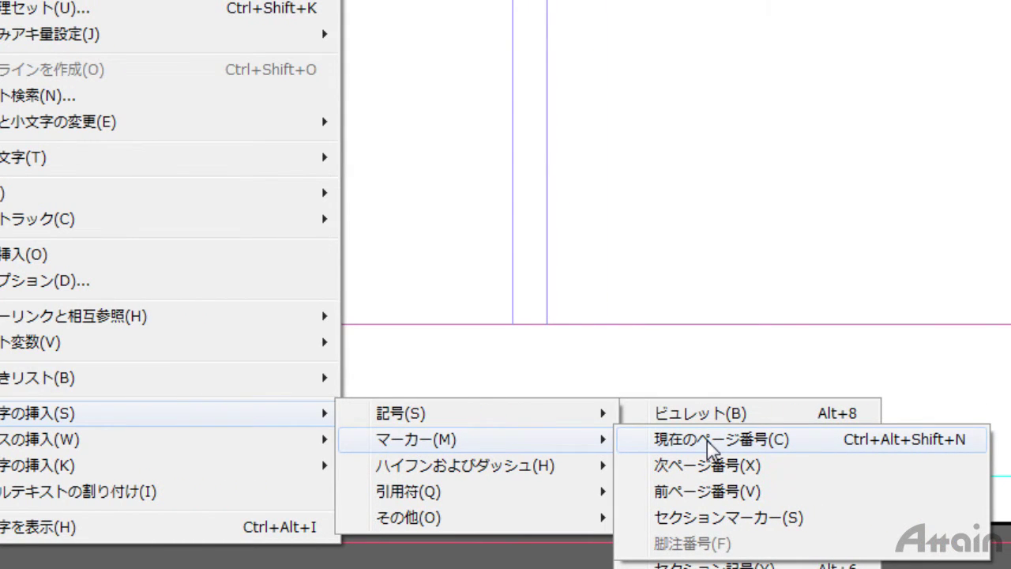
{"action": "left_click", "coordinate": [708, 442]}
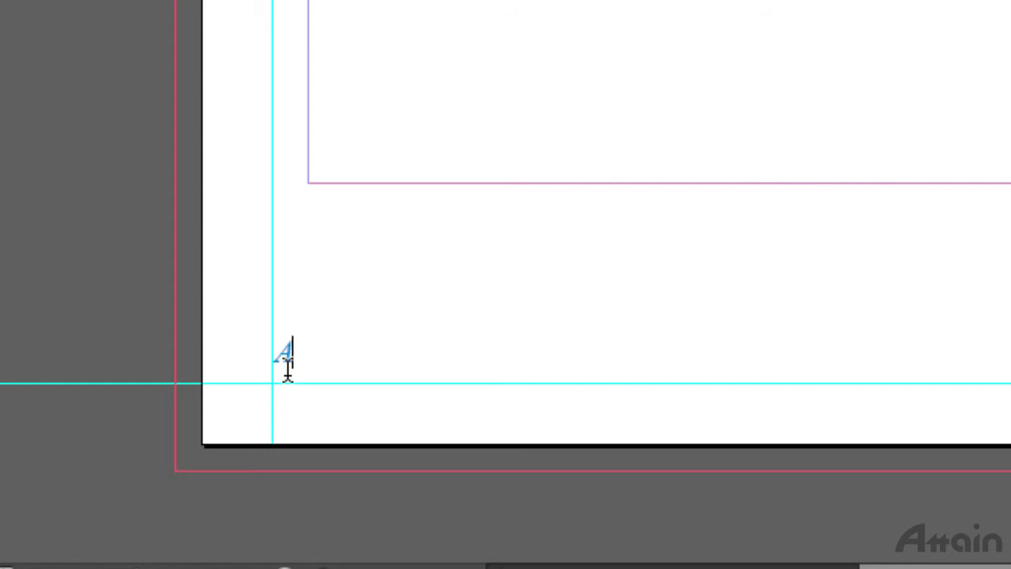
- Set the page number marker's font to 小塚明朝 Pr6N with weight M
{"action": "left_click_drag", "start_coordinate": [295, 356], "coordinate": [271, 353]}
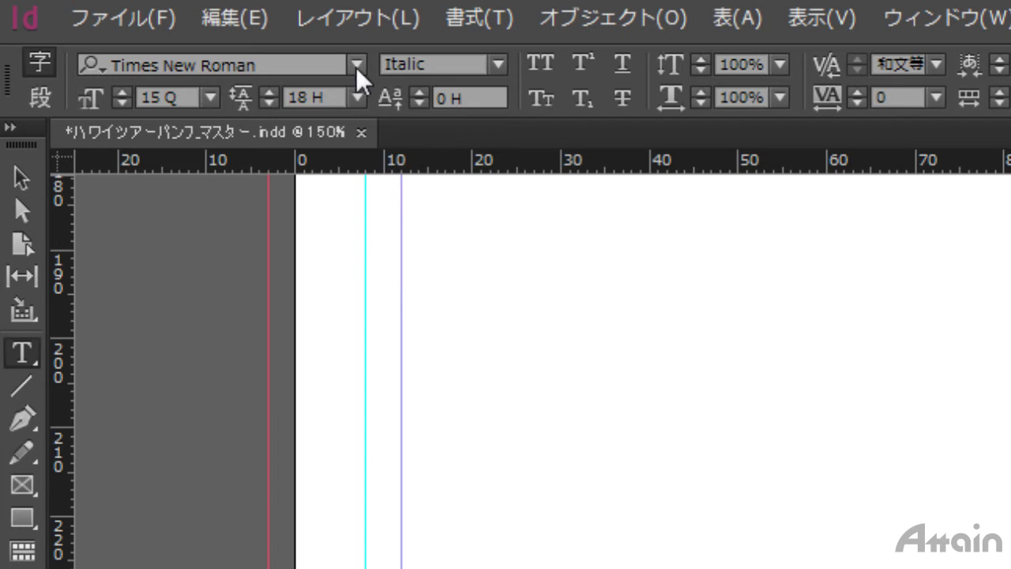
{"action": "left_click", "coordinate": [357, 68]}
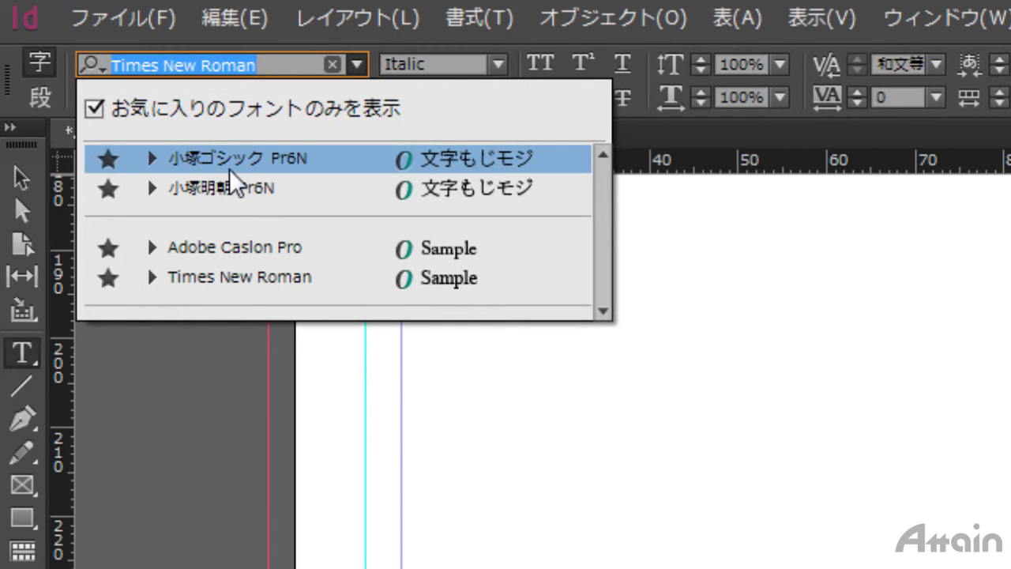
{"action": "left_click", "coordinate": [224, 191]}
{"action": "left_click", "coordinate": [497, 66]}
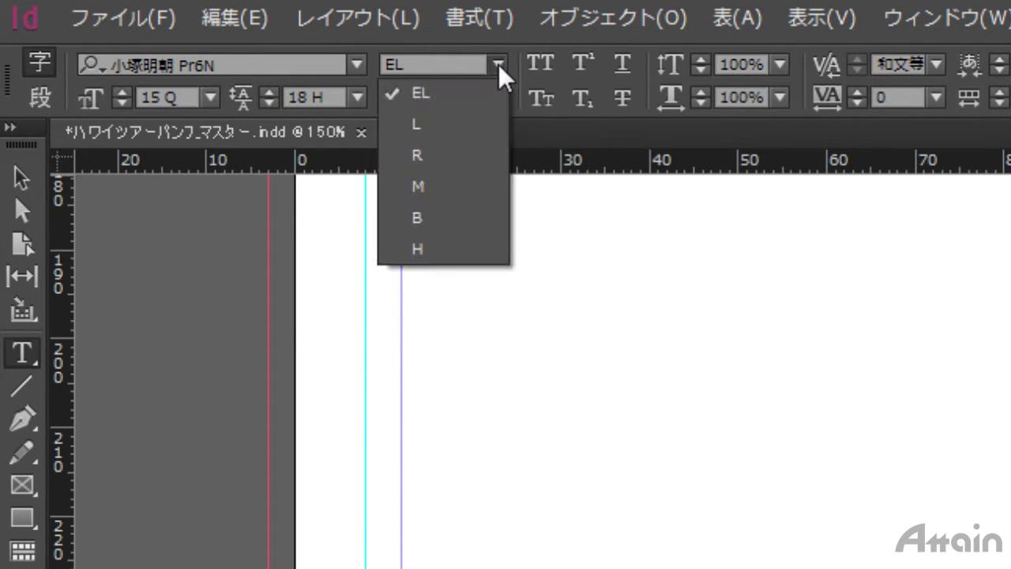
{"action": "left_click", "coordinate": [427, 188]}
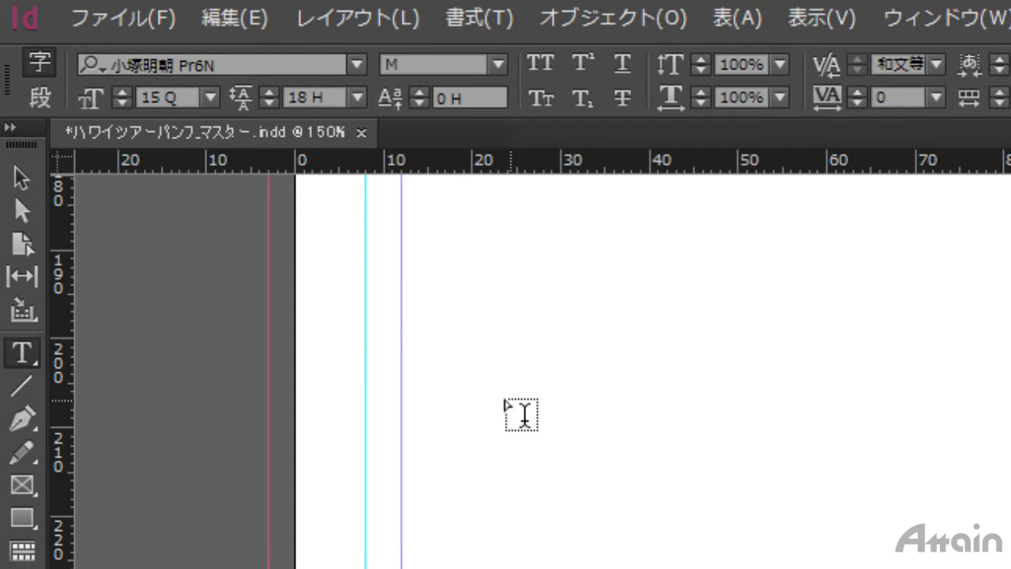
- Increase the page number marker's font size slightly and set its text fill colour to [黒]
{"action": "left_click", "coordinate": [122, 93]}
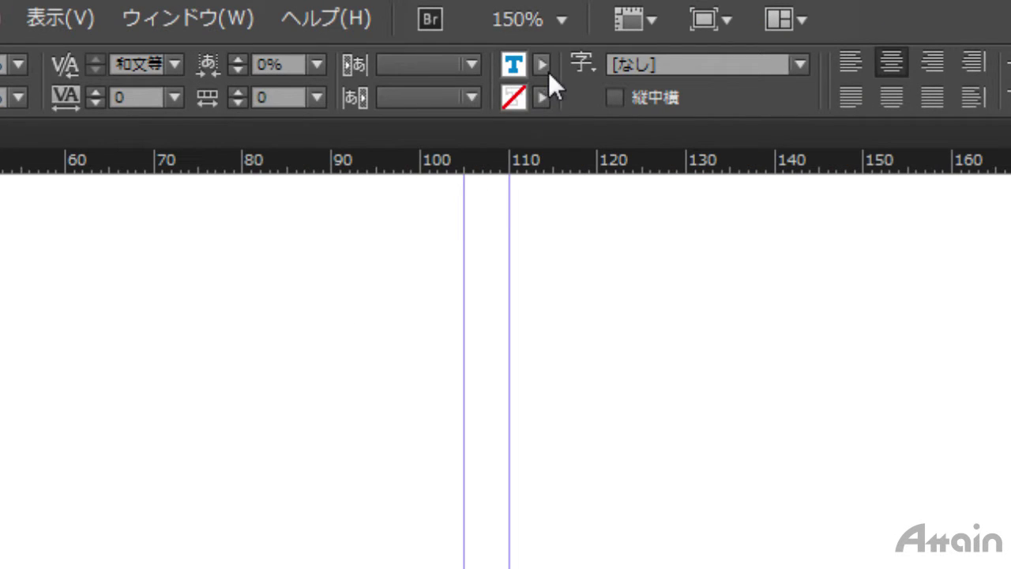
{"action": "left_click", "coordinate": [542, 63]}
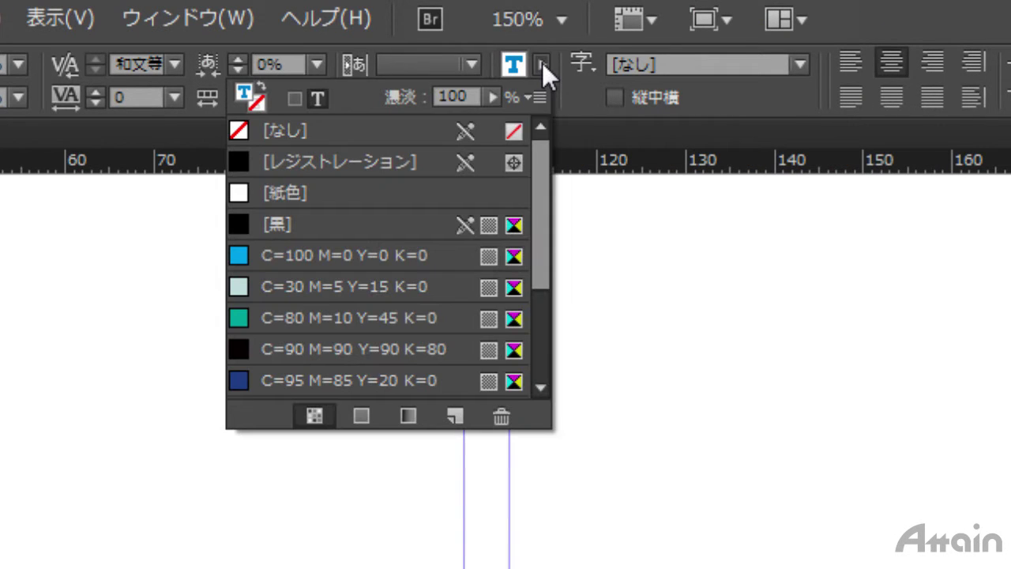
{"action": "left_click", "coordinate": [245, 220]}
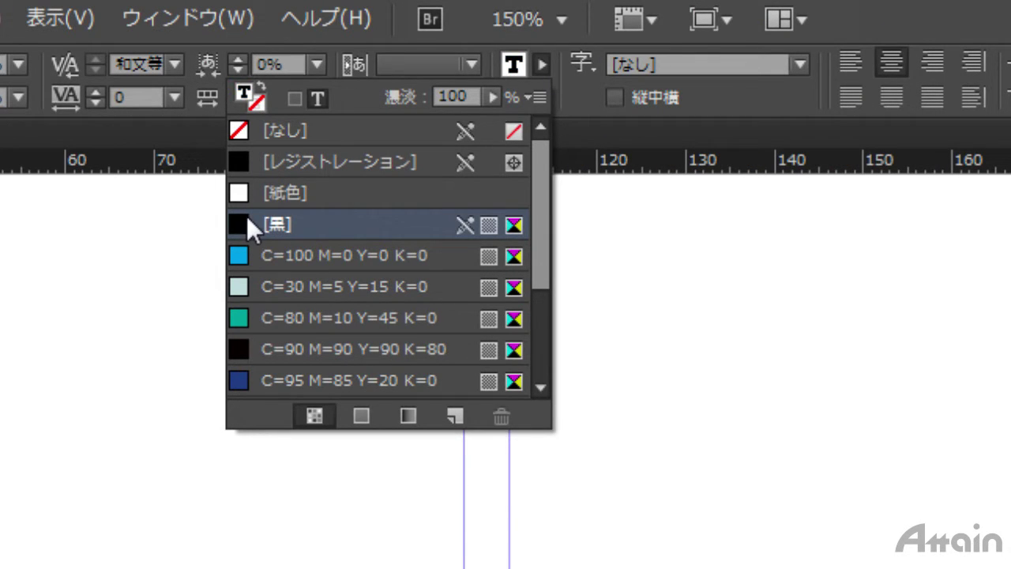
- Left-align the left page's number marker, shorten its frame to about 8.6 × 5.5 mm and centre it on the guide crossing
{"action": "left_click", "coordinate": [543, 62]}
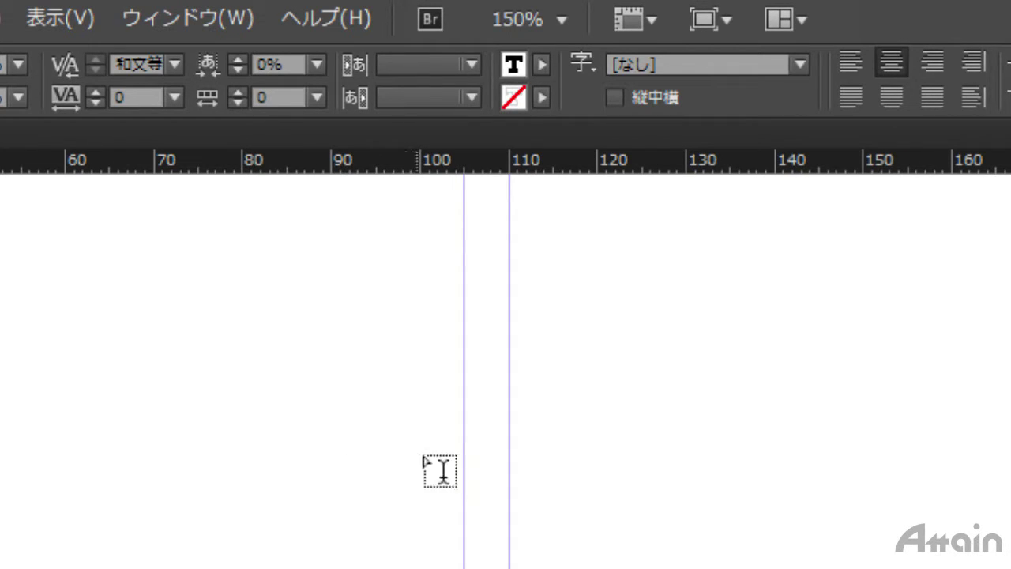
{"action": "left_click", "coordinate": [852, 63]}
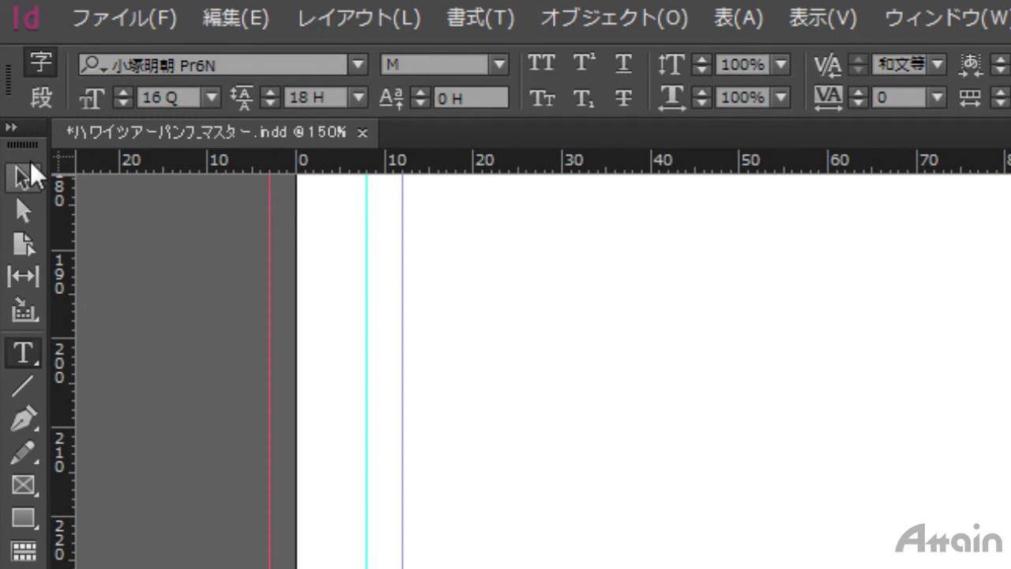
{"action": "left_click", "coordinate": [23, 175]}
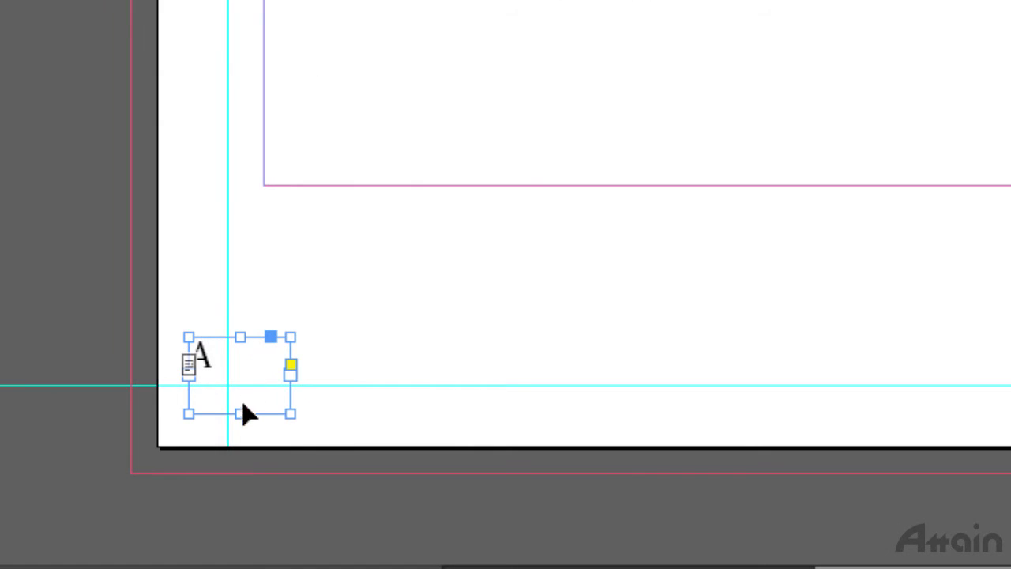
{"action": "left_click_drag", "start_coordinate": [240, 412], "coordinate": [240, 389]}
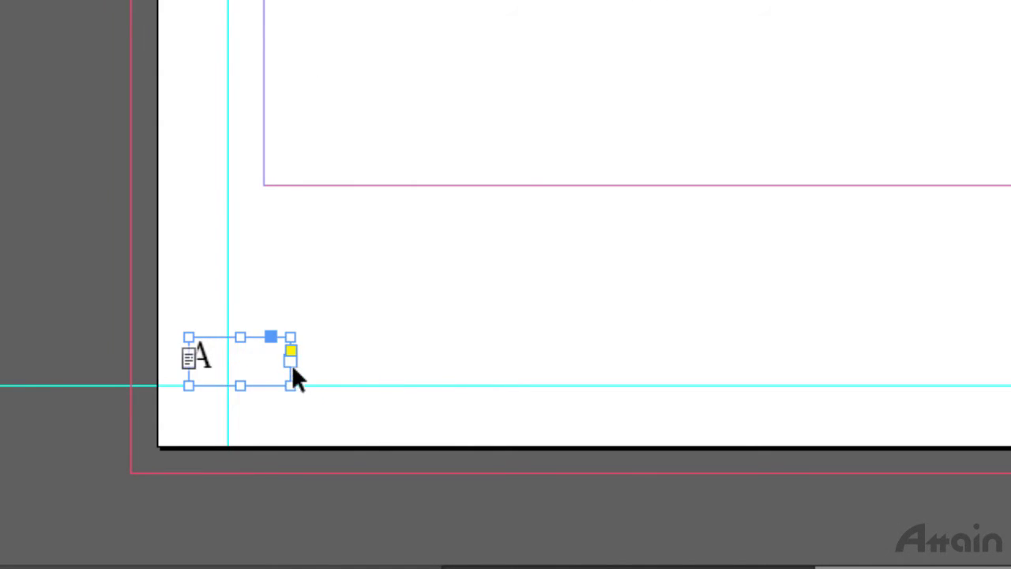
{"action": "left_click_drag", "start_coordinate": [291, 364], "coordinate": [241, 378]}
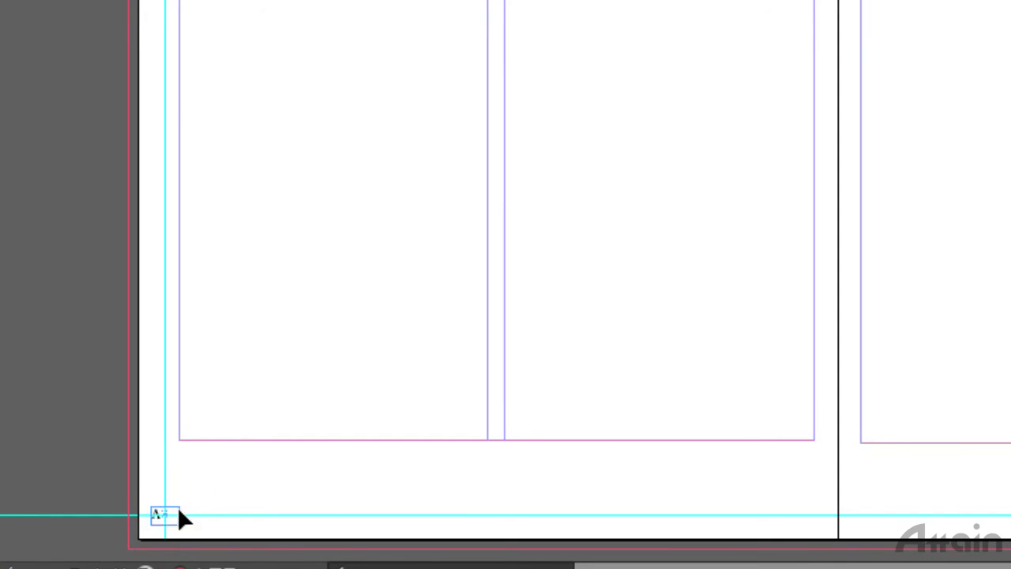
- Copy the page number frame to the right page's lower outer corner and centre it on the guide crossing there
{"action": "left_click_drag", "start_coordinate": [181, 517], "coordinate": [1010, 497]}
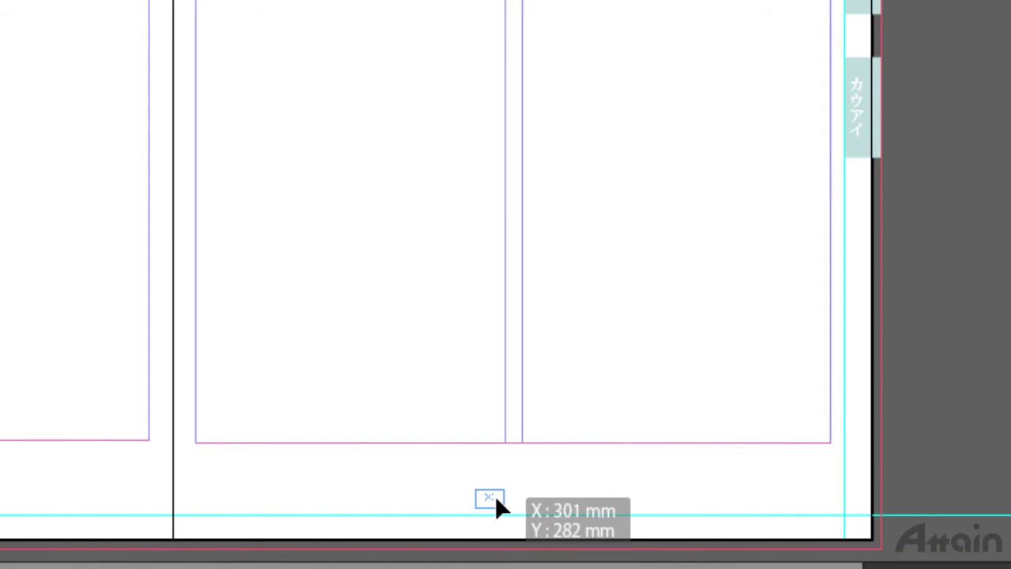
{"action": "left_click_drag", "start_coordinate": [497, 500], "coordinate": [821, 499]}
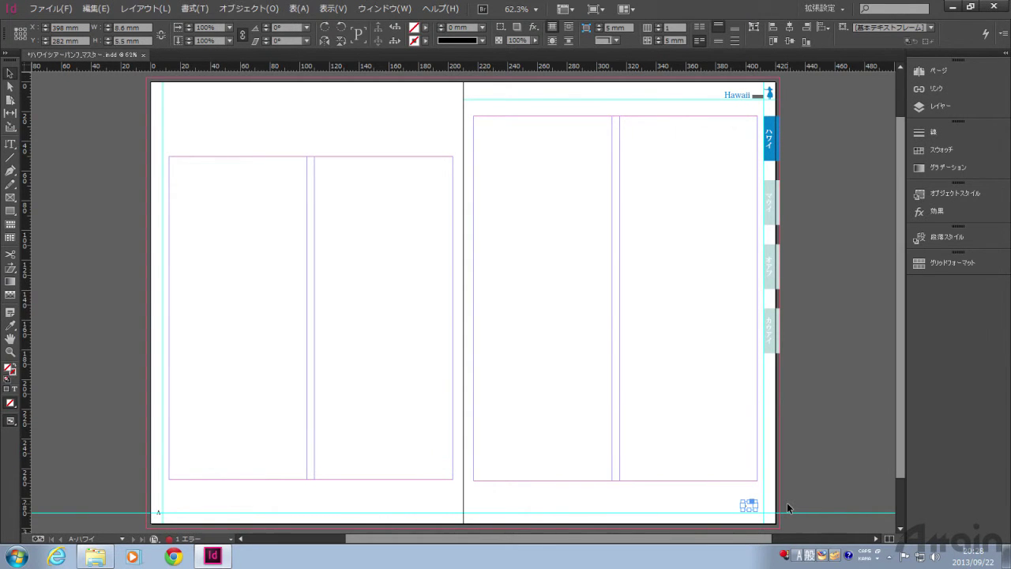
{"action": "key", "text": "z"}
{"action": "left_click_drag", "start_coordinate": [706, 480], "coordinate": [801, 482]}
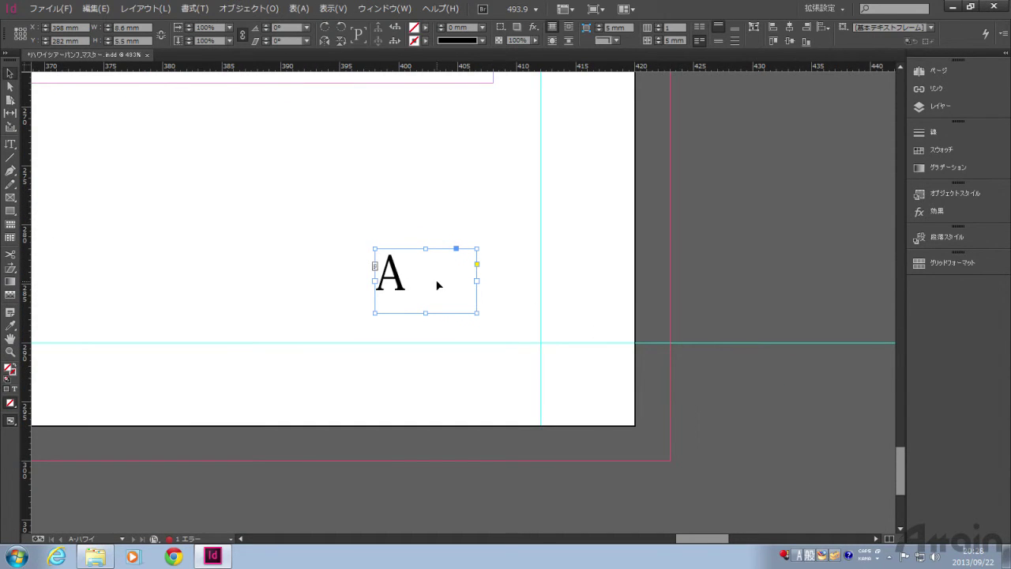
{"action": "left_click_drag", "start_coordinate": [438, 285], "coordinate": [556, 349]}
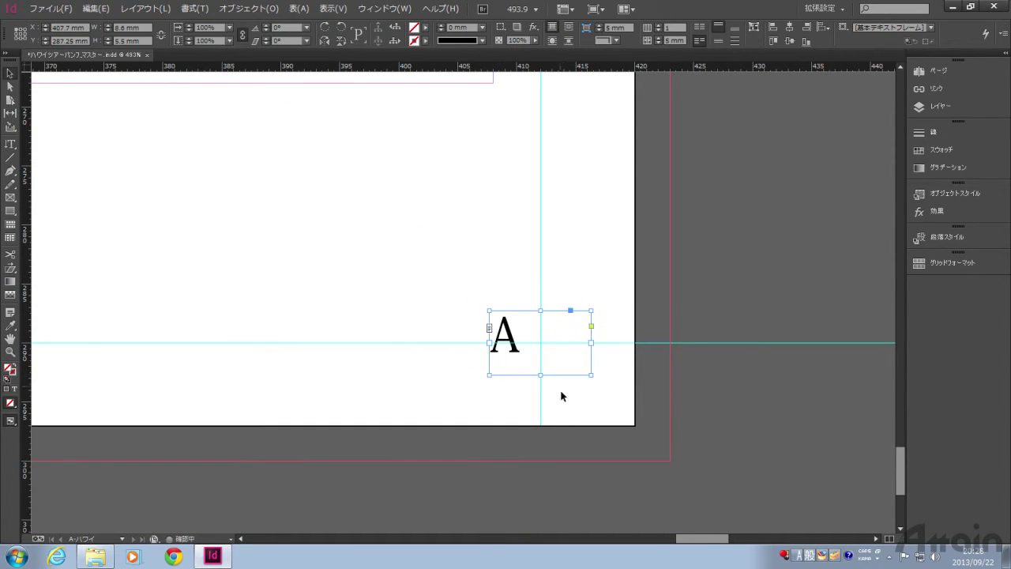
- Right-align the page number marker in the copied frame on the right page and deselect it
{"action": "key", "text": "t"}
{"action": "left_click", "coordinate": [528, 343]}
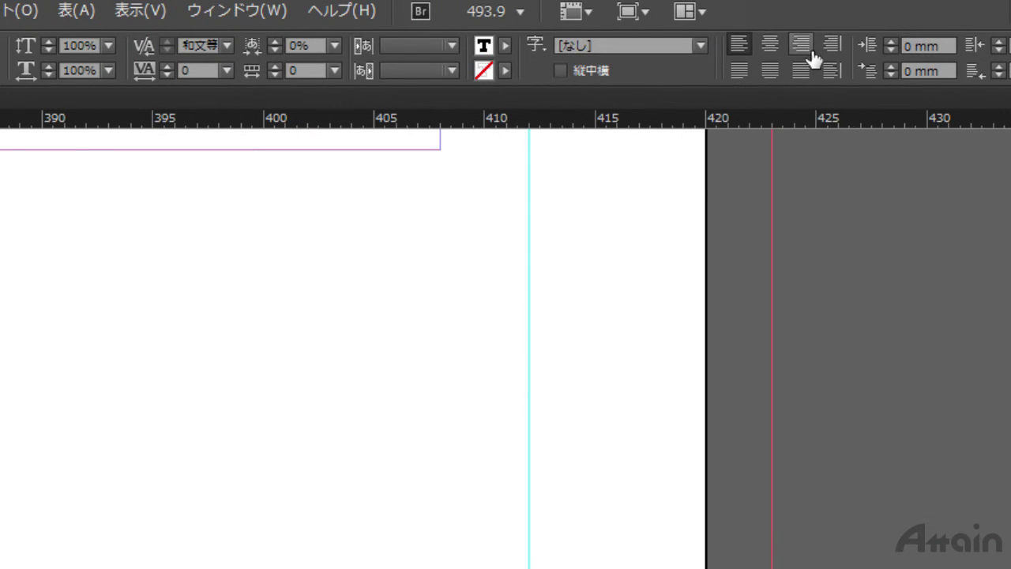
{"action": "left_click", "coordinate": [811, 52]}
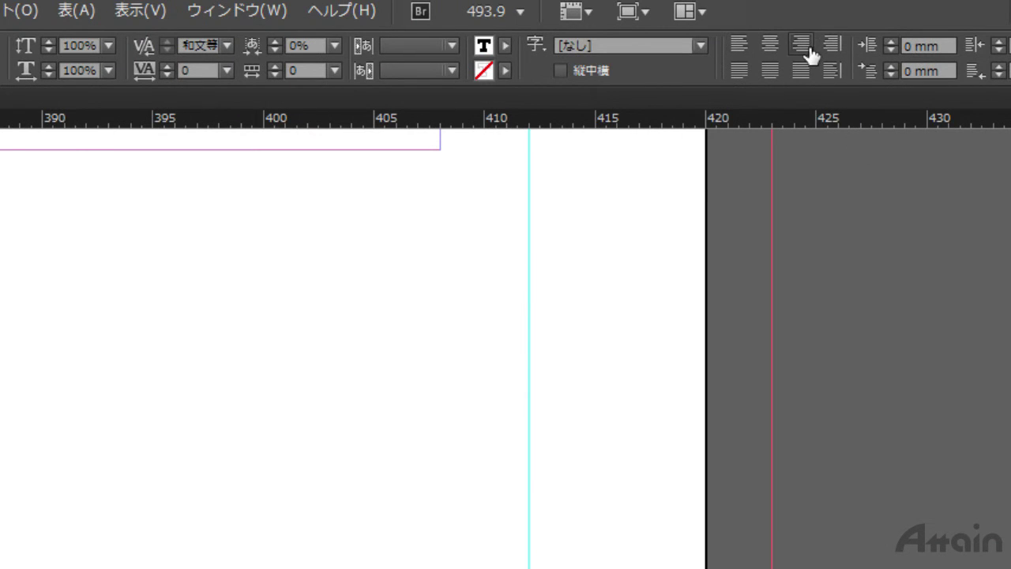
{"action": "key", "text": "Escape"}
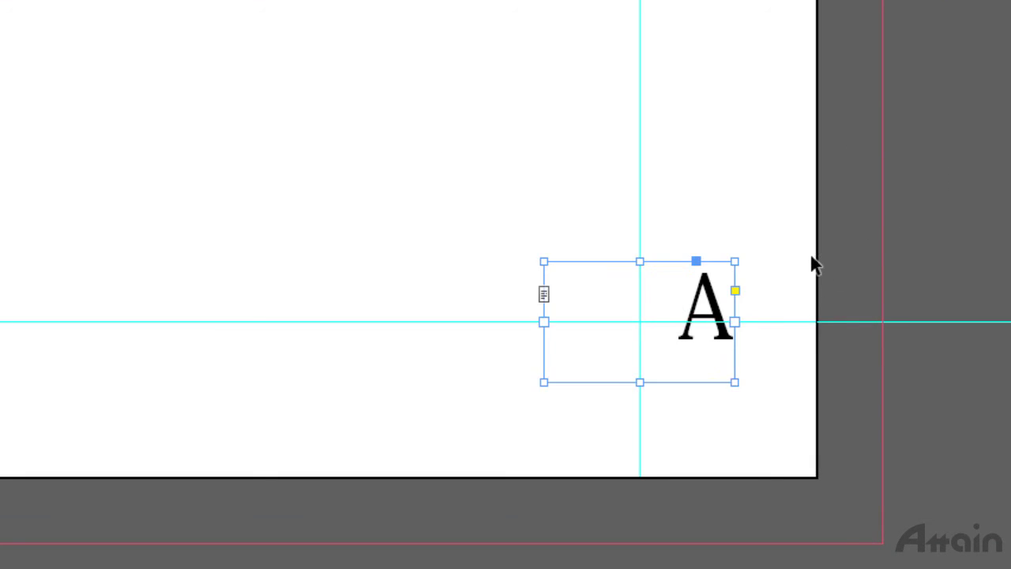
{"action": "left_click", "coordinate": [979, 294]}
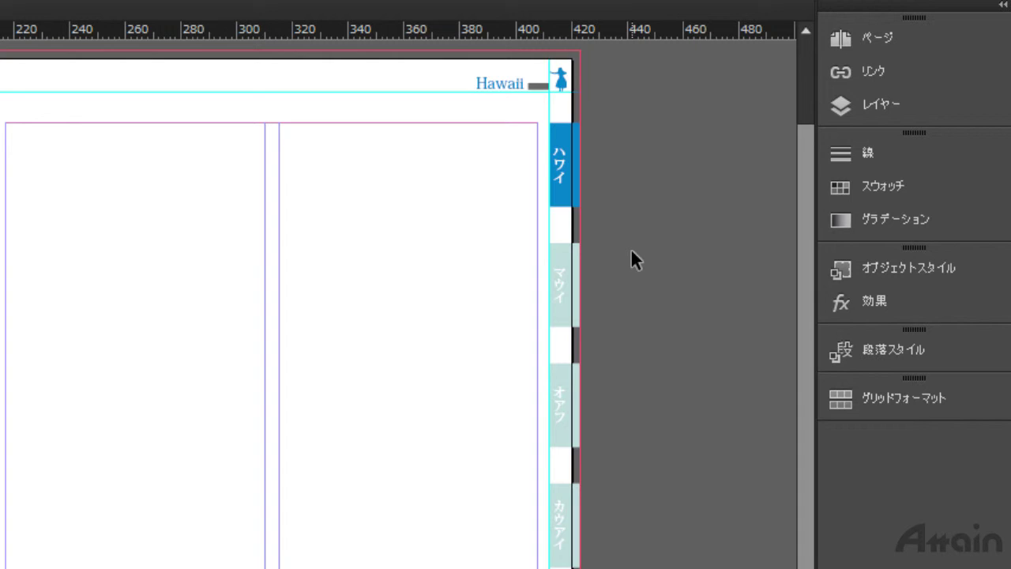
- Duplicate the A-ハワイ master spread
{"action": "left_click", "coordinate": [902, 46]}
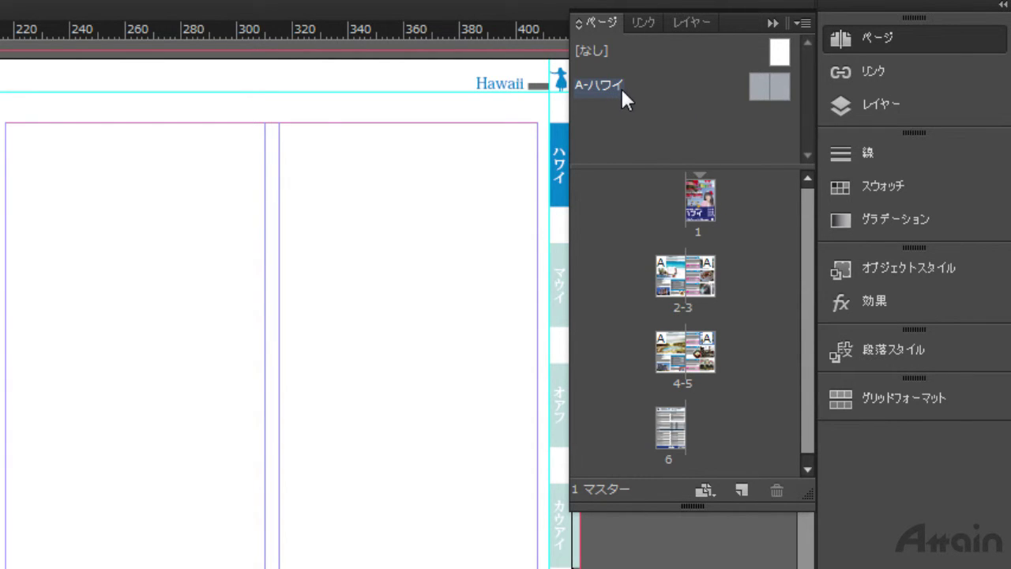
{"action": "left_click", "coordinate": [804, 23]}
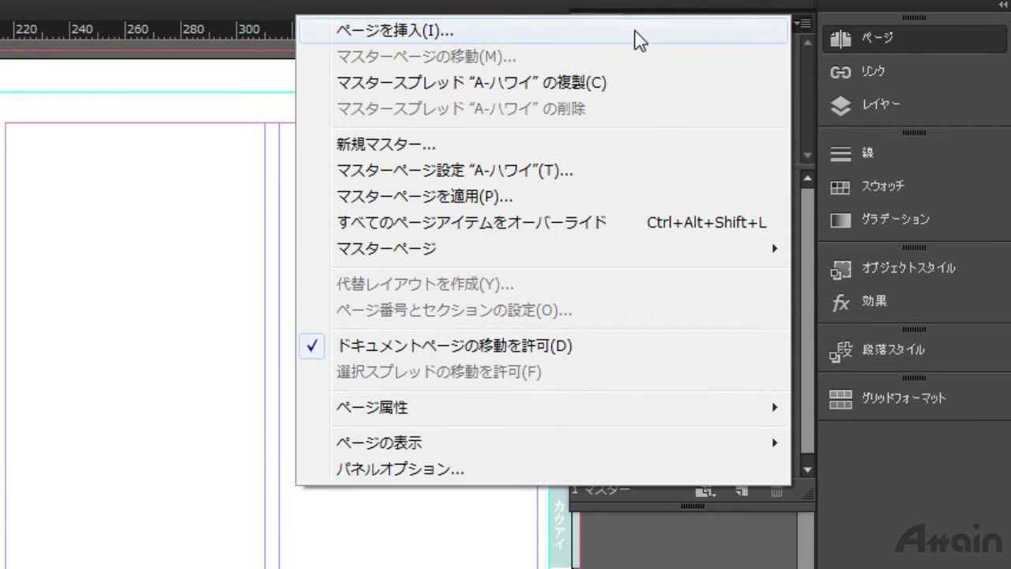
{"action": "left_click", "coordinate": [619, 86]}
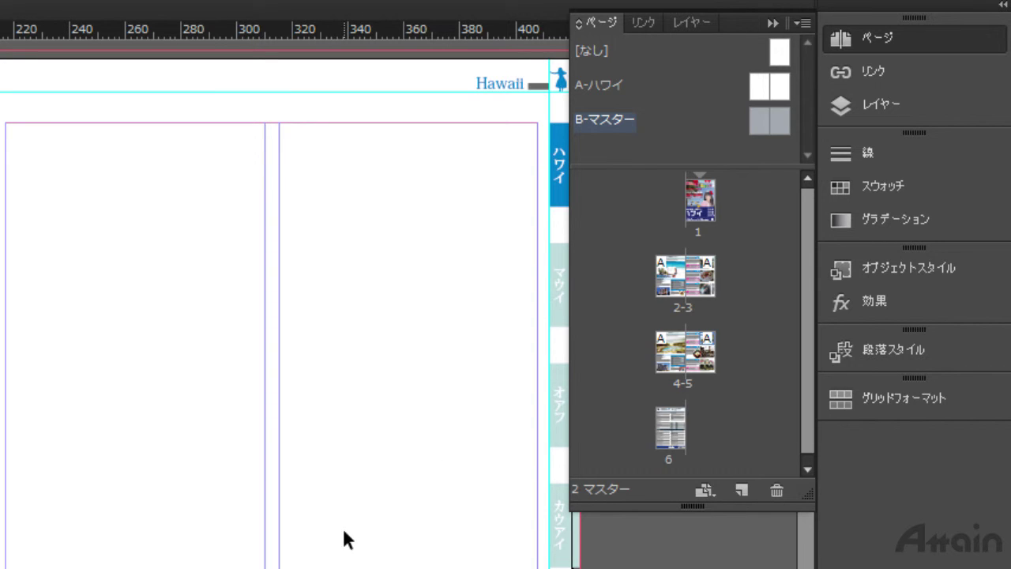
- Rename the duplicated B master to マウイ, keeping the prefix B, no base master and 2 pages
{"action": "left_click", "coordinate": [802, 24]}
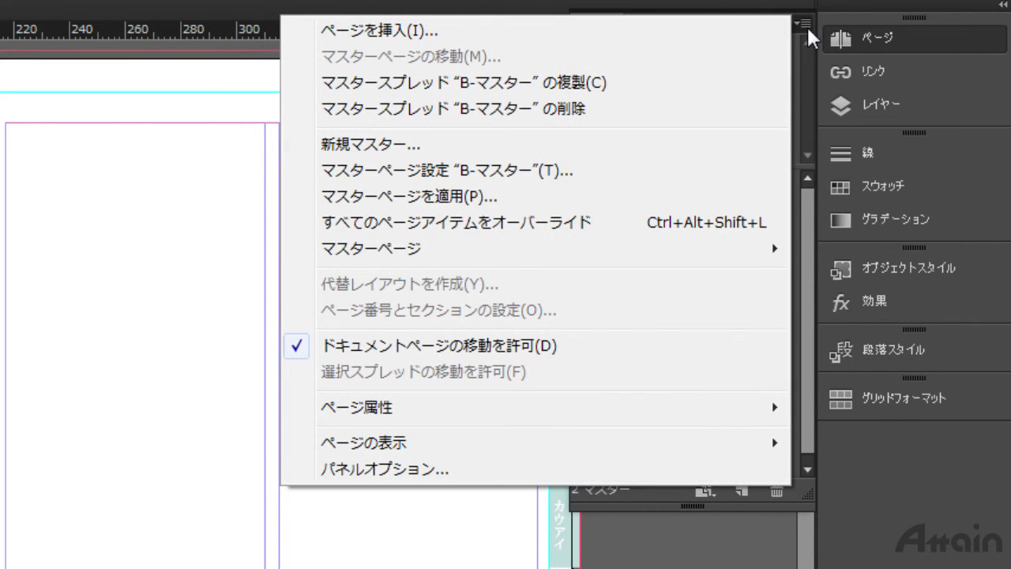
{"action": "left_click", "coordinate": [556, 171]}
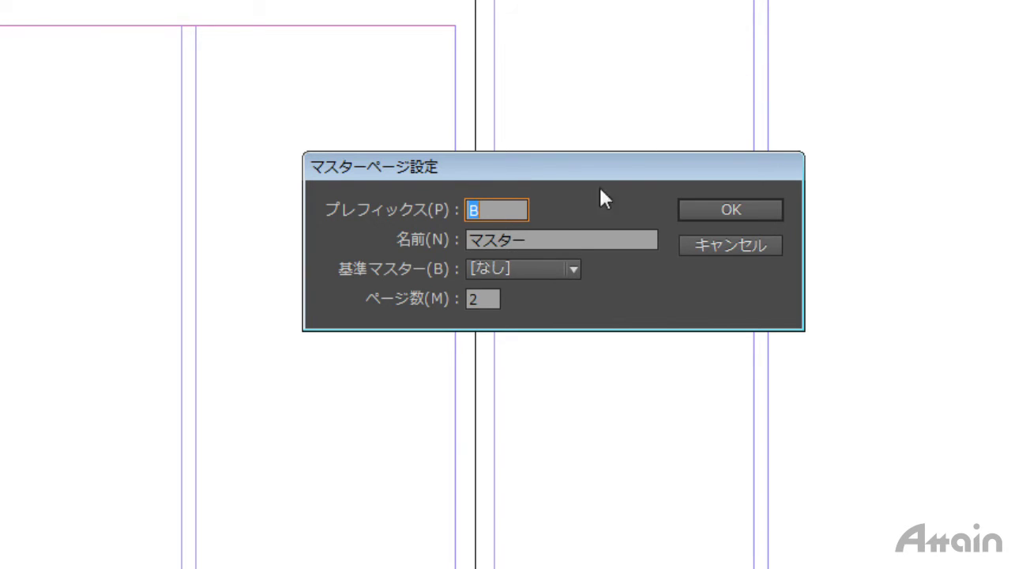
{"action": "left_click", "coordinate": [41, 406]}
{"action": "left_click_drag", "start_coordinate": [564, 234], "coordinate": [320, 217]}
{"action": "key", "text": "BackSpace"}
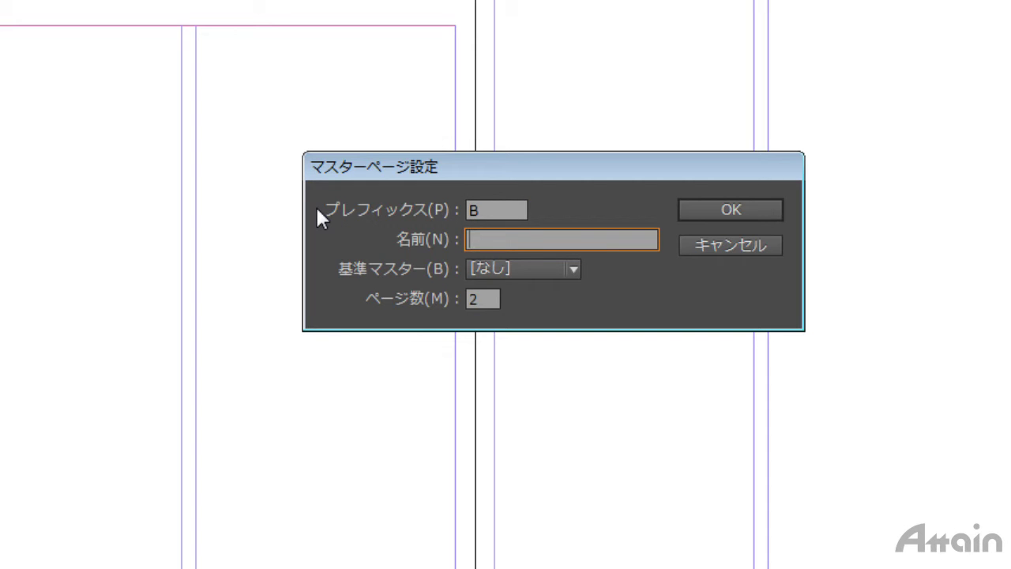
{"action": "type", "text": "まうい"}
{"action": "key", "text": "space"}
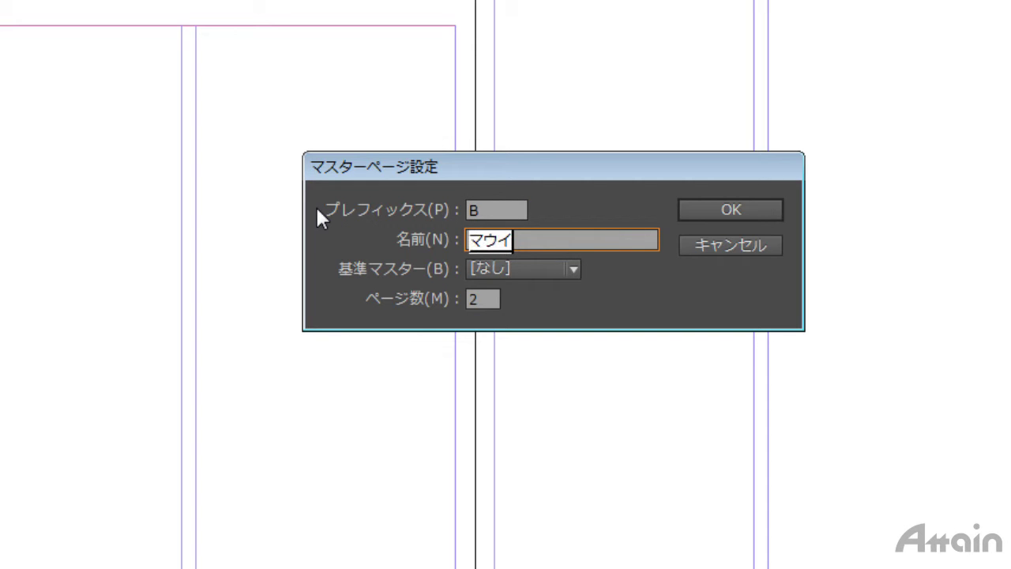
{"action": "key", "text": "Return"}
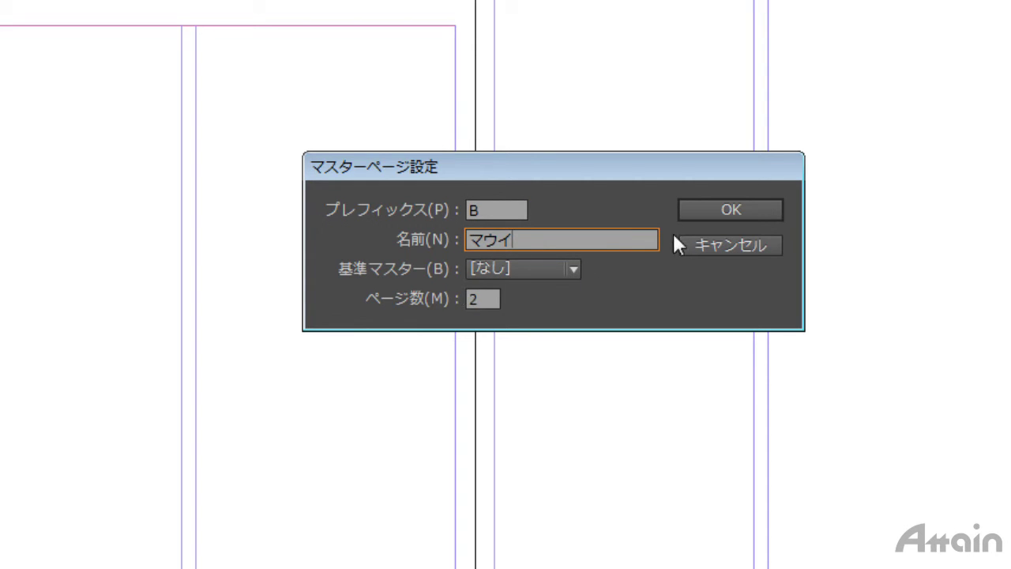
{"action": "left_click", "coordinate": [685, 207]}
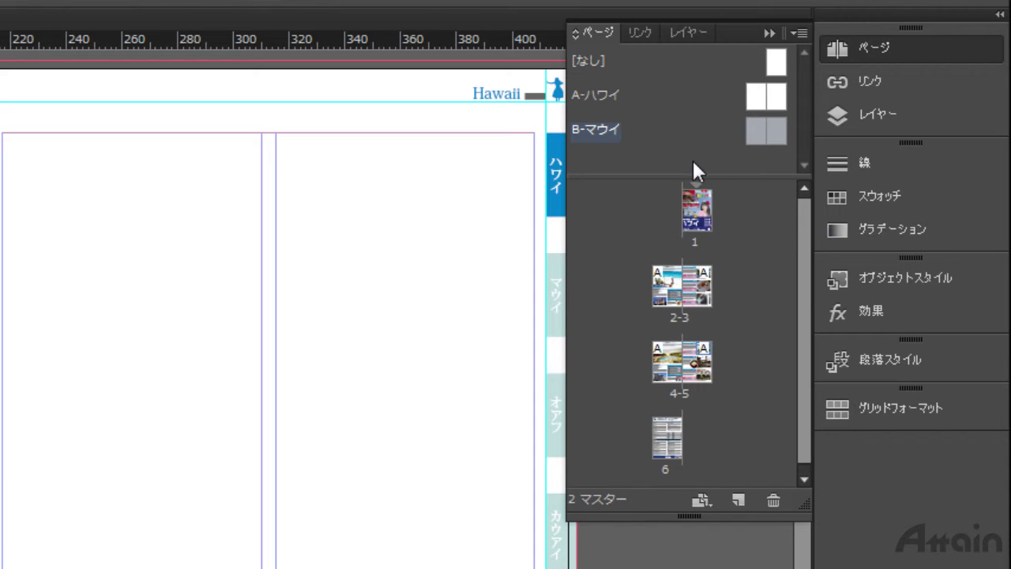
{"action": "left_click", "coordinate": [842, 46]}
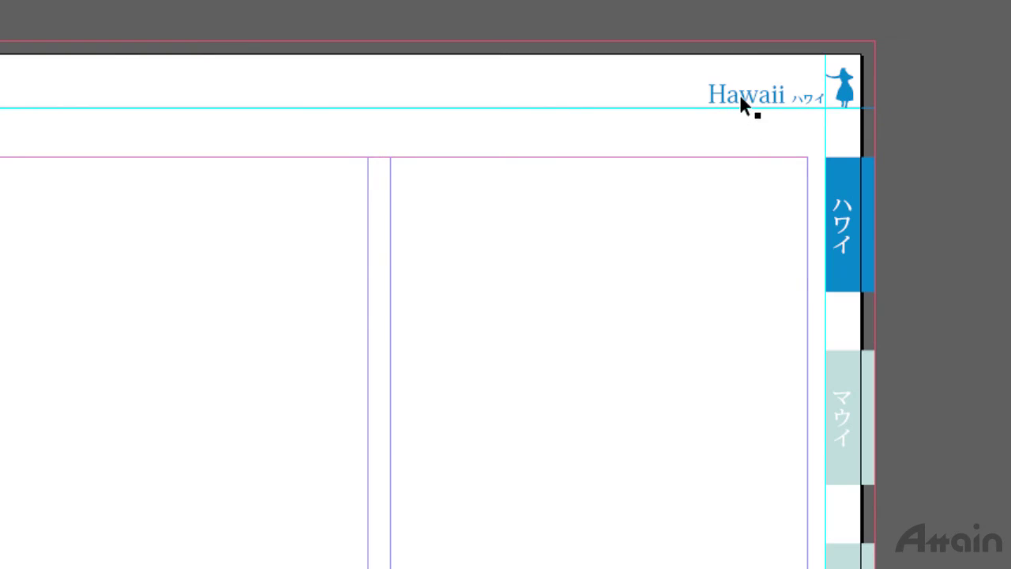
- Replace the header heading on the B-マウイ master with "Maui マウイ" and deselect it
{"action": "double_click", "coordinate": [735, 94]}
{"action": "key", "text": "BackSpace"}
{"action": "key", "text": "BackSpace"}
{"action": "key", "text": "BackSpace"}
{"action": "key", "text": "BackSpace"}
{"action": "key", "text": "BackSpace"}
{"action": "key", "text": "BackSpace"}
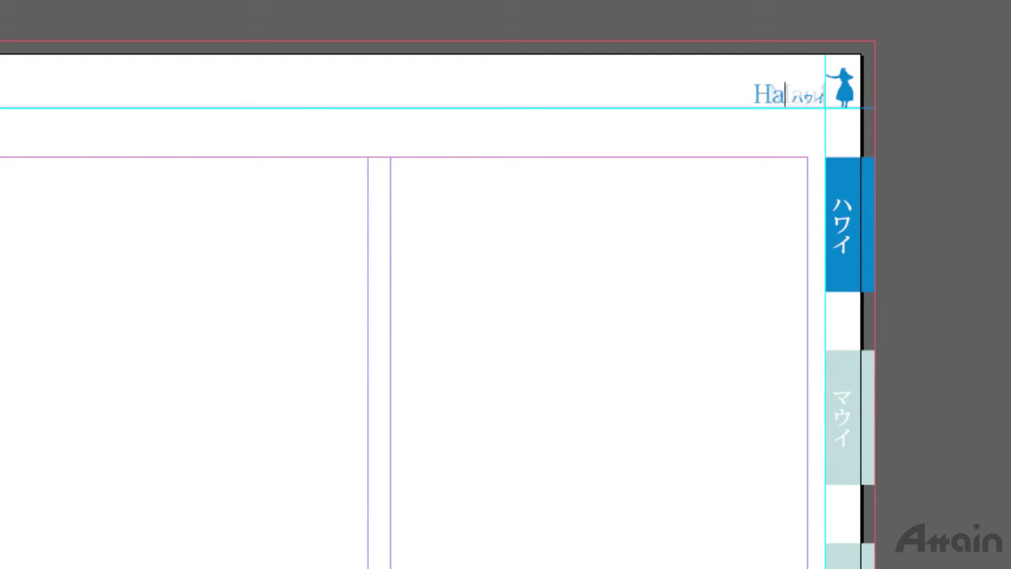
{"action": "type", "text": "Mauii"}
{"action": "key", "text": "space"}
{"action": "key", "text": "Return"}
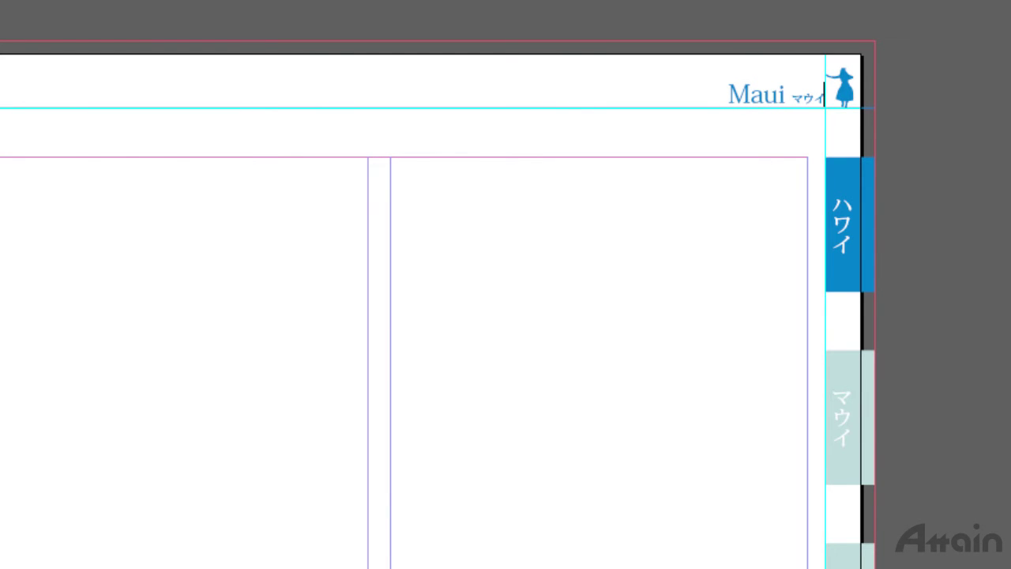
{"action": "key", "text": "Escape"}
{"action": "key", "text": "ctrl+shift+a"}
- Set the fill of the ハワイ index tab to the pale swatch C=30 M=5 Y=15 K=0
{"action": "left_click", "coordinate": [860, 187]}
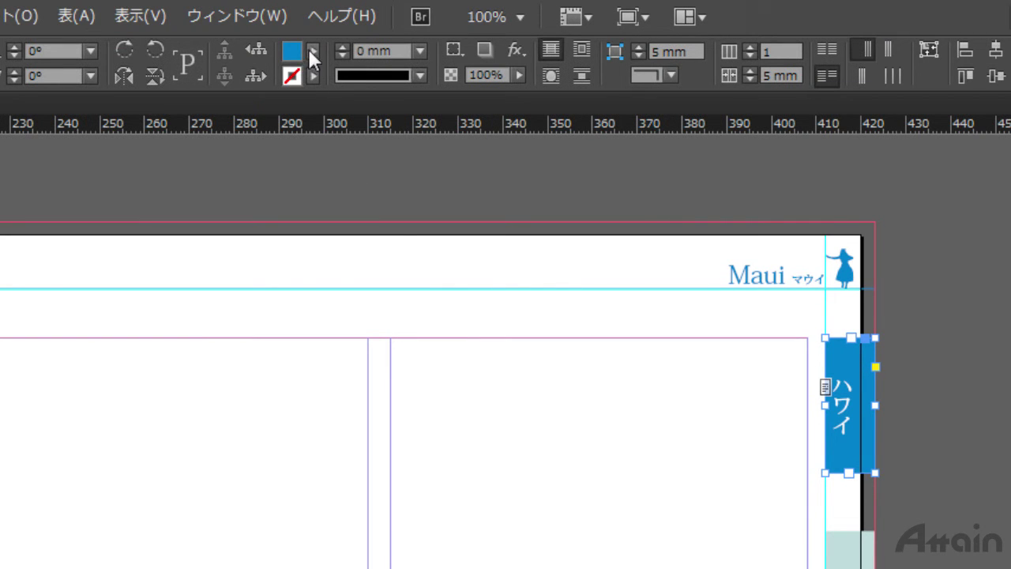
{"action": "left_click", "coordinate": [313, 56]}
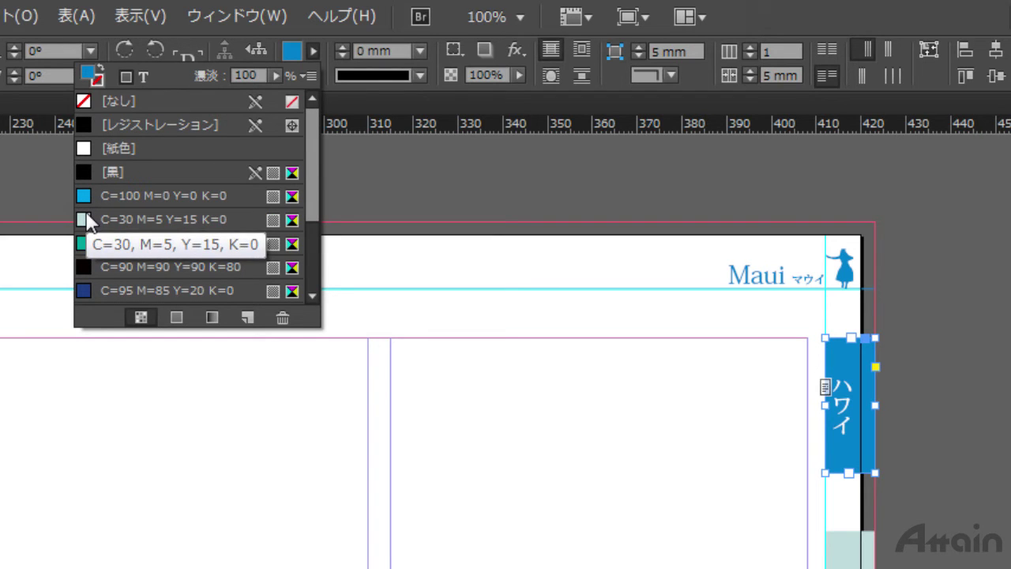
{"action": "left_click", "coordinate": [86, 215]}
{"action": "left_click", "coordinate": [302, 48]}
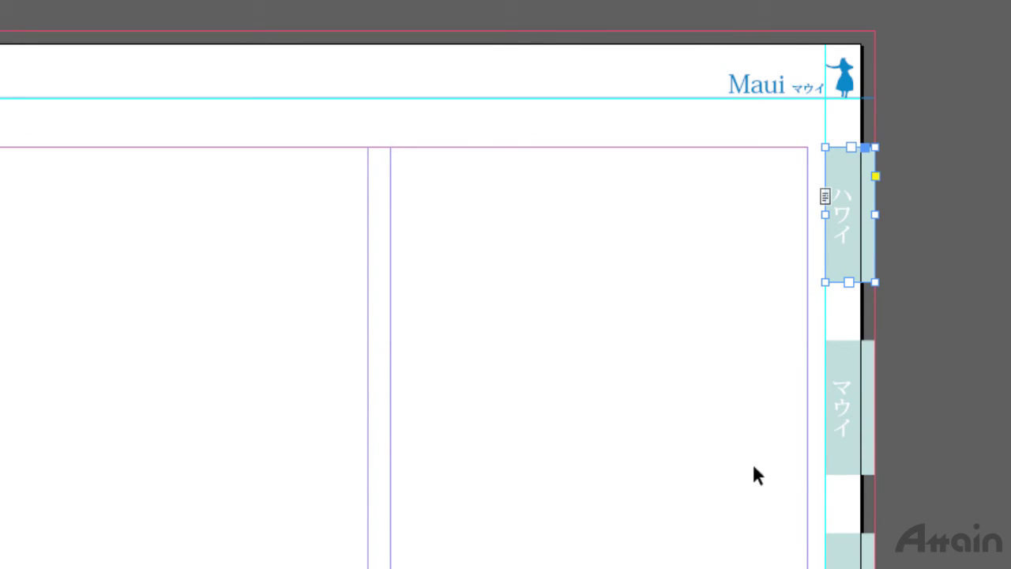
- Set the fill of the マウイ index tab to the blue swatch C=100 M=30 Y=0 K=0 and deselect it
{"action": "left_click", "coordinate": [838, 464]}
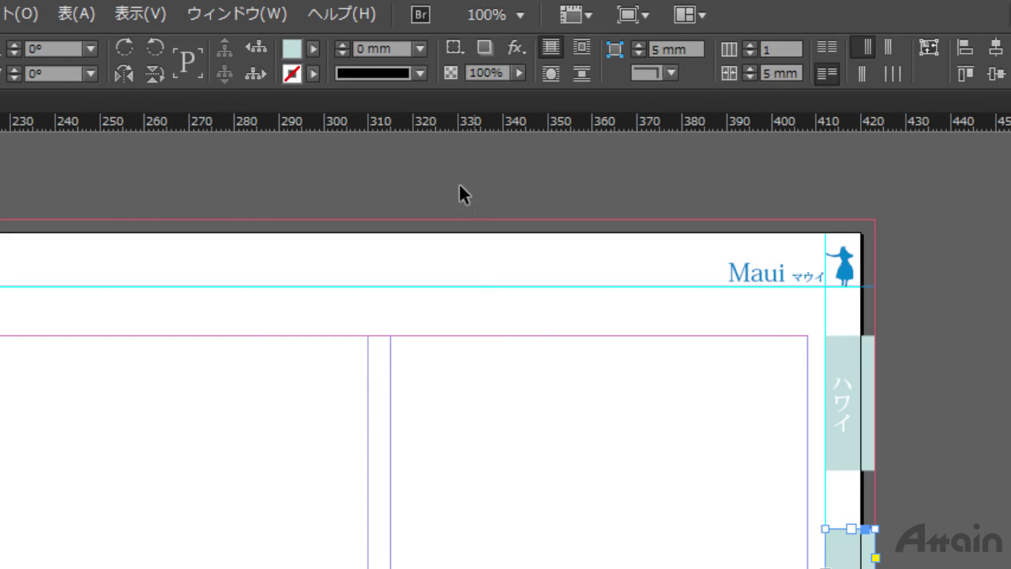
{"action": "left_click", "coordinate": [313, 49]}
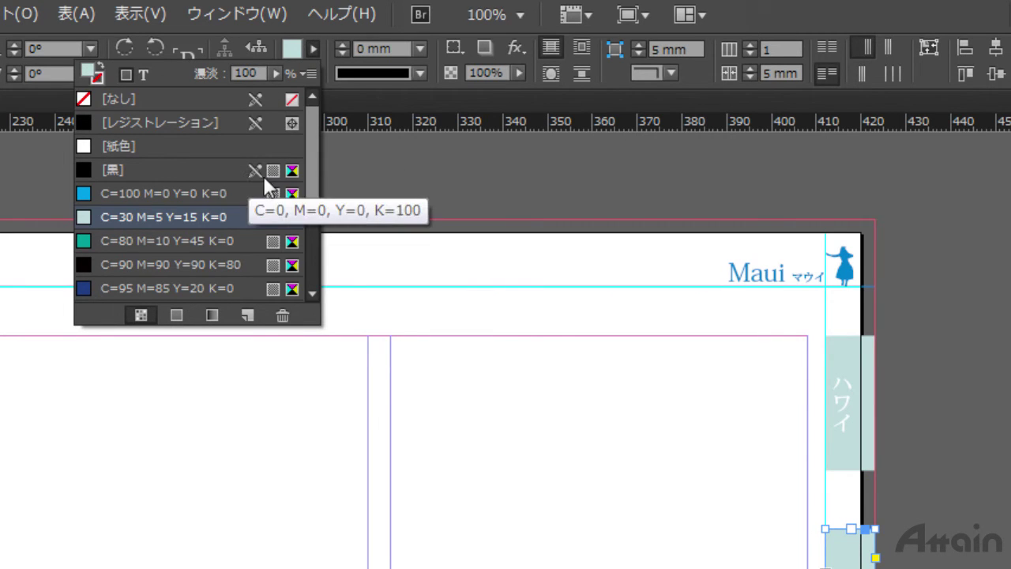
{"action": "left_click_drag", "start_coordinate": [310, 162], "coordinate": [310, 222]}
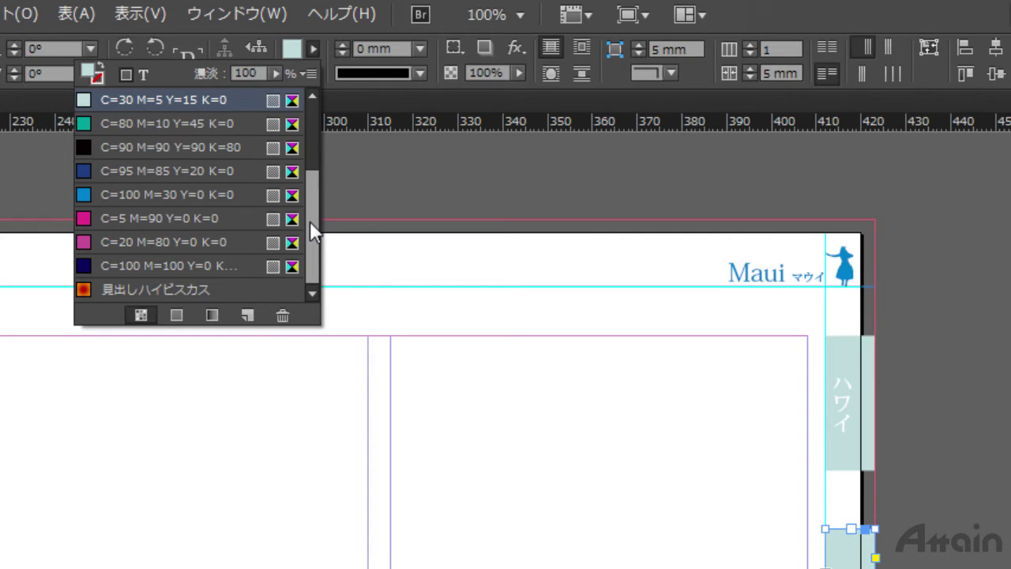
{"action": "left_click", "coordinate": [89, 193]}
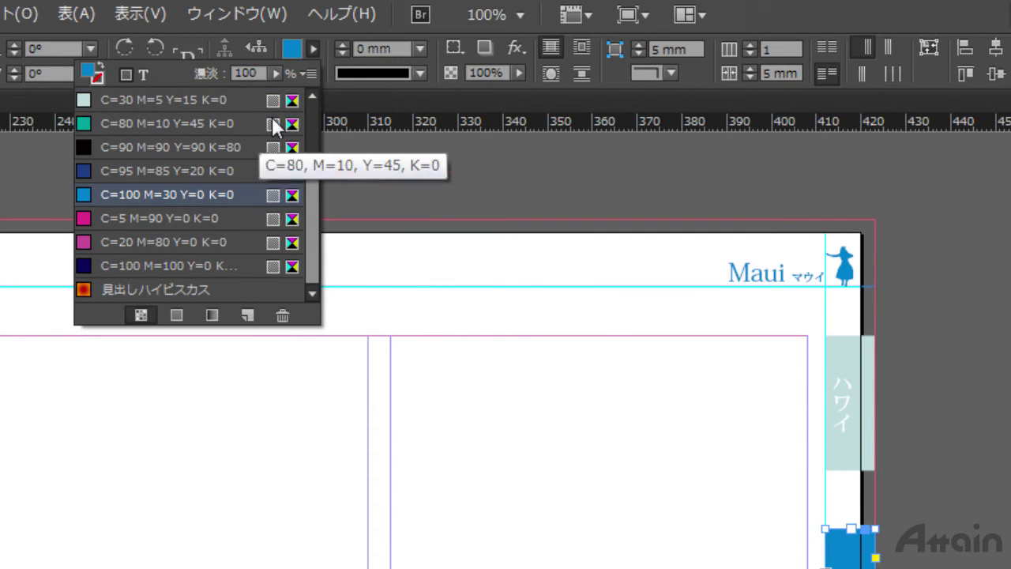
{"action": "left_click", "coordinate": [303, 51]}
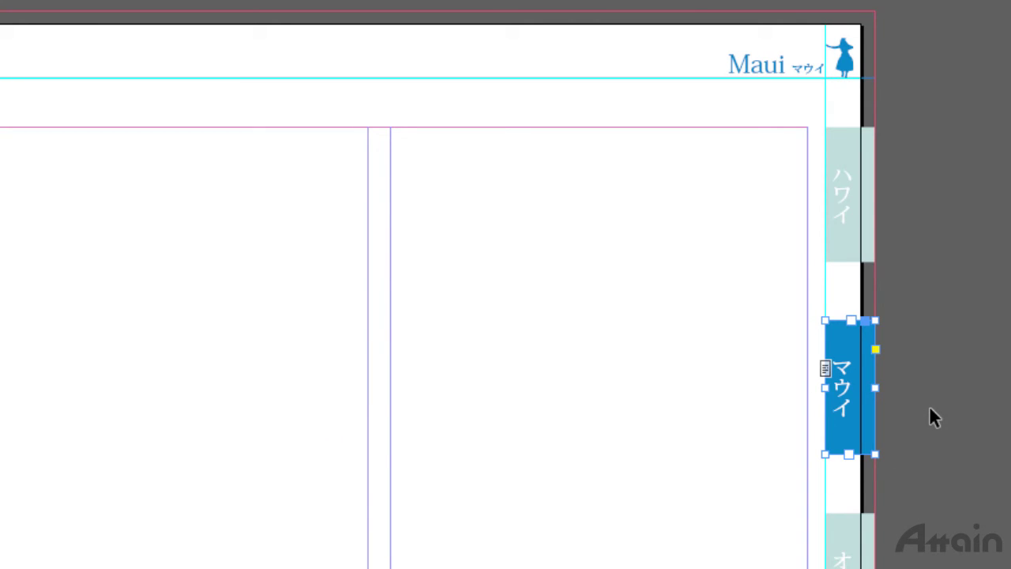
{"action": "left_click", "coordinate": [929, 405]}
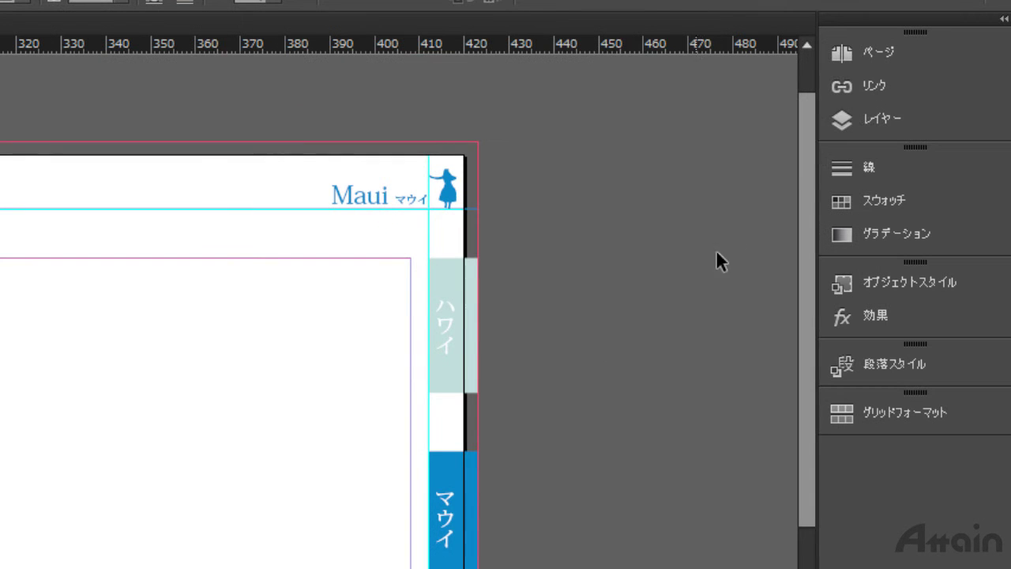
- Examine the Hawaii header, index tabs and page number on document pages 3 and 5
{"action": "left_click", "coordinate": [896, 57]}
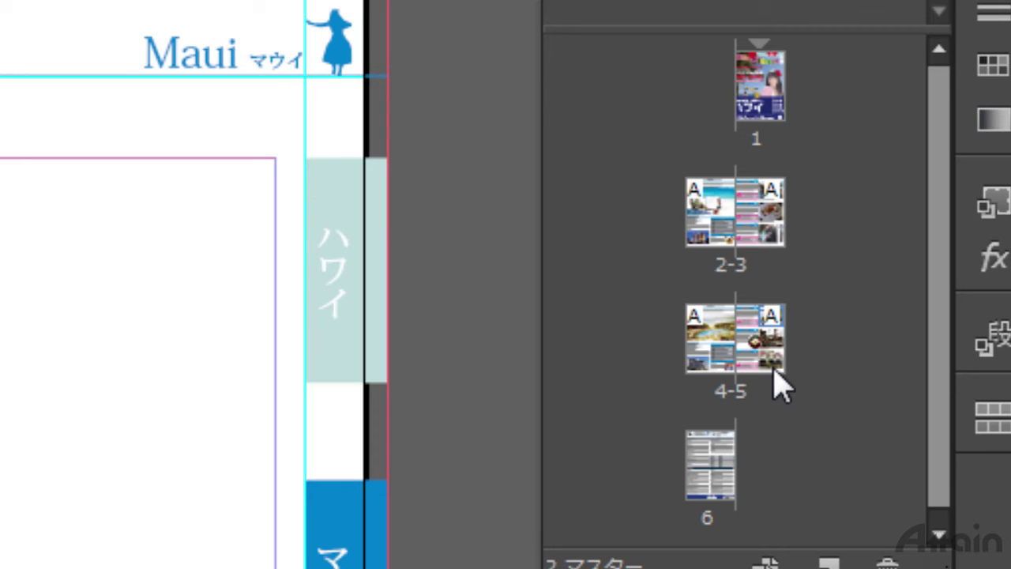
{"action": "left_click", "coordinate": [768, 235]}
{"action": "double_click", "coordinate": [771, 251]}
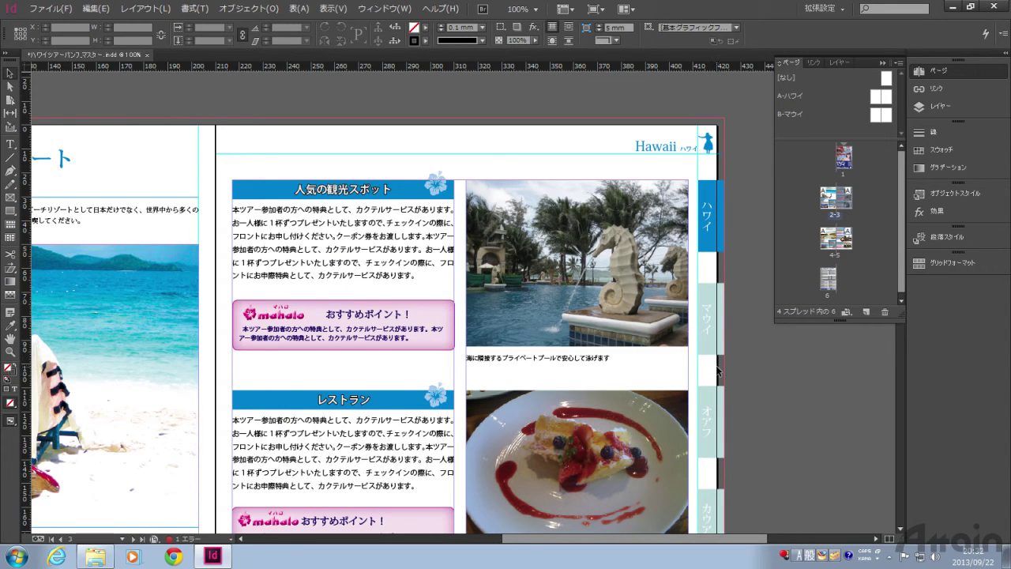
{"action": "scroll", "coordinate": [775, 462], "scroll_direction": "down", "scroll_amount": 8}
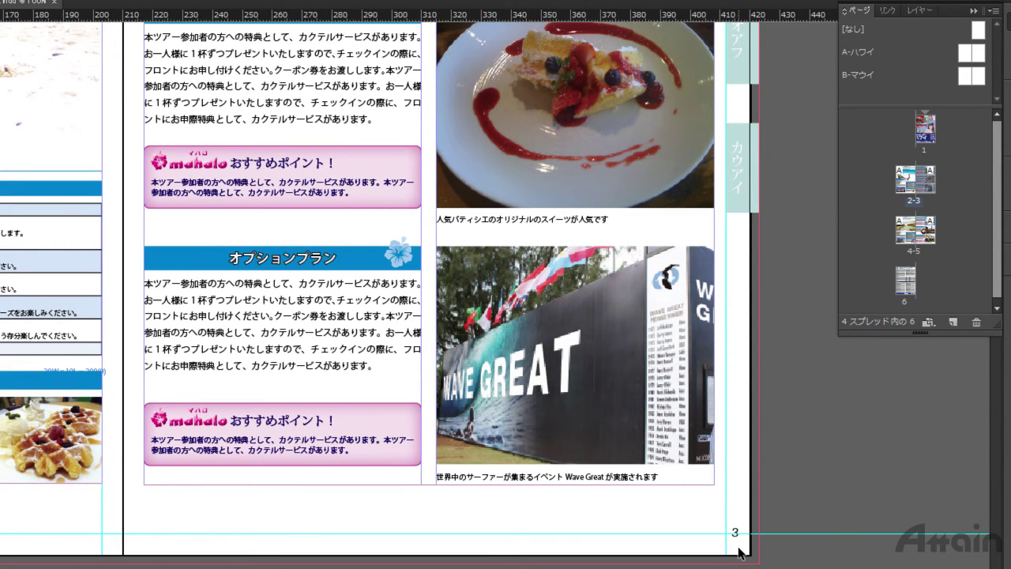
{"action": "double_click", "coordinate": [928, 242]}
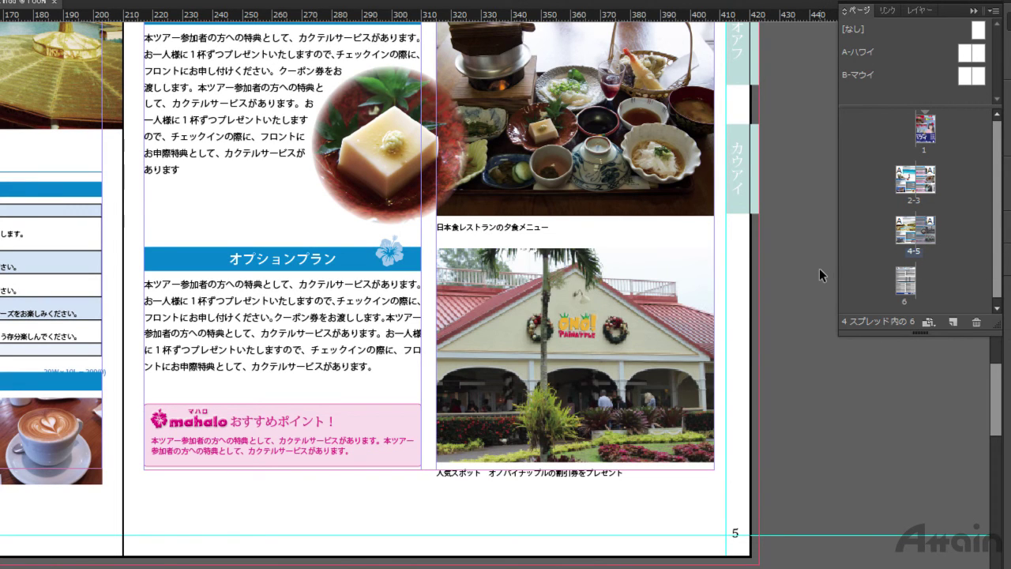
{"action": "left_click_drag", "start_coordinate": [774, 118], "coordinate": [773, 508]}
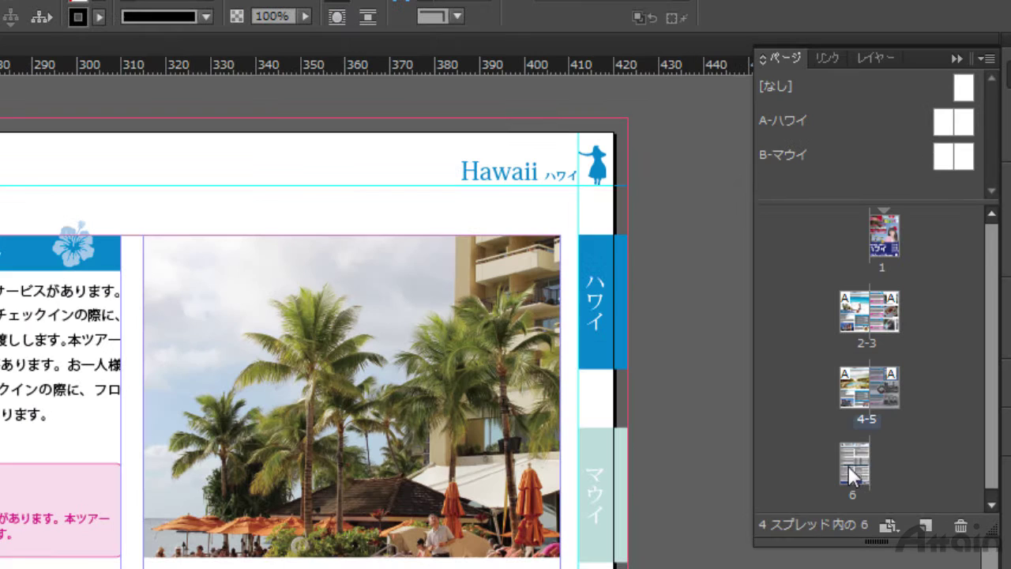
- Apply the B-マウイ master page to the document spread 4-5
{"action": "left_click", "coordinate": [862, 418]}
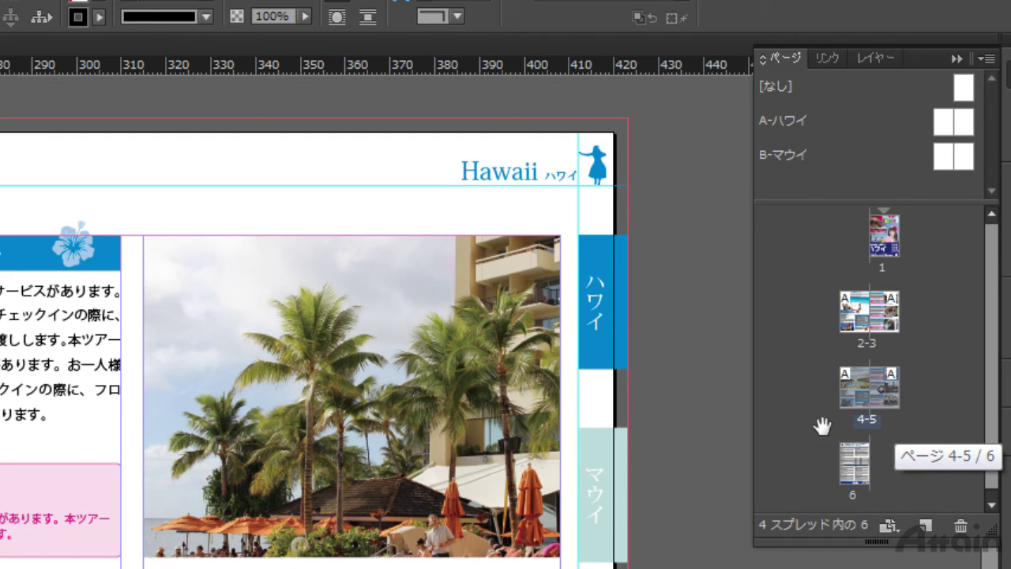
{"action": "left_click", "coordinate": [987, 60]}
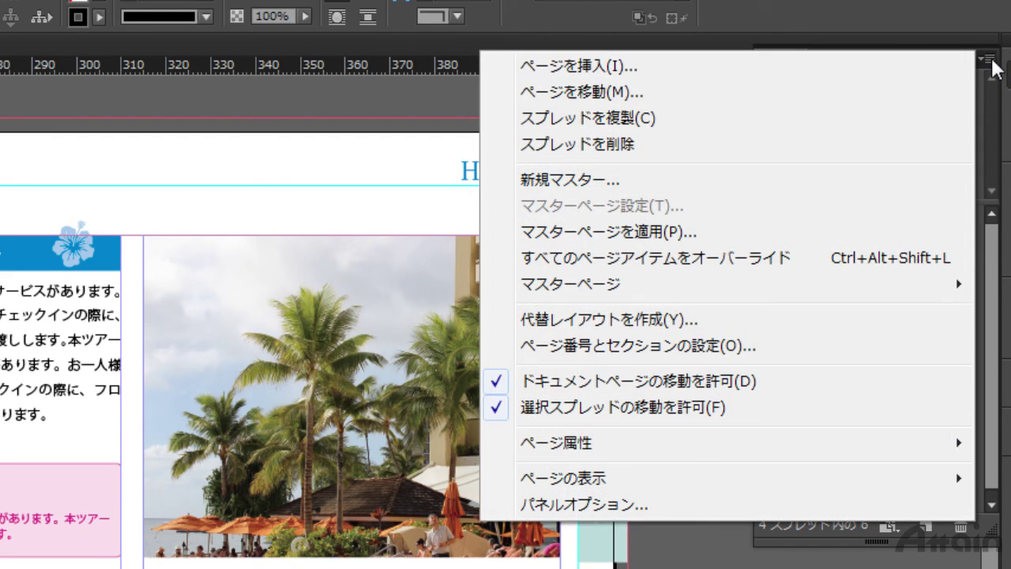
{"action": "left_click", "coordinate": [780, 231]}
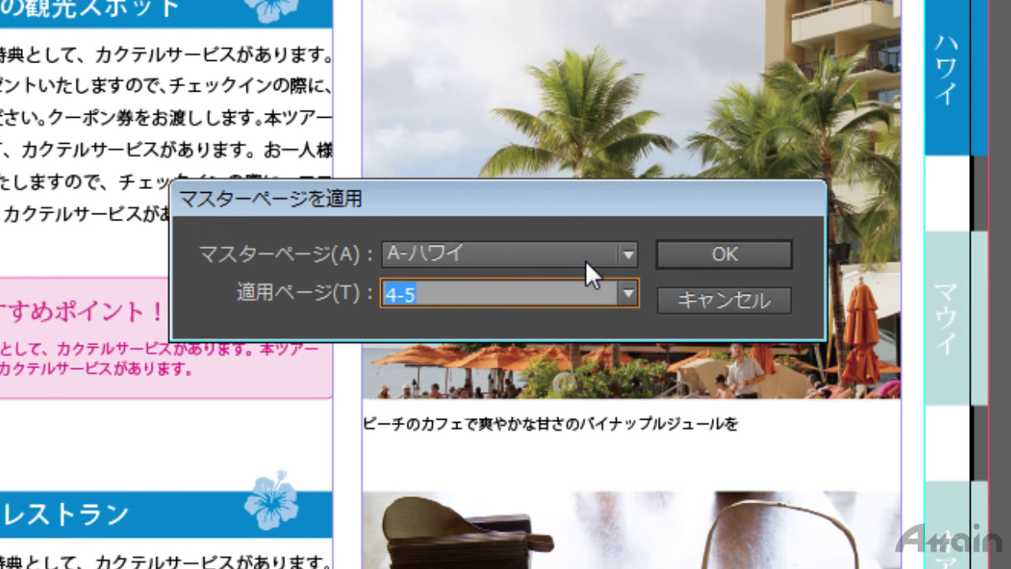
{"action": "left_click", "coordinate": [625, 252]}
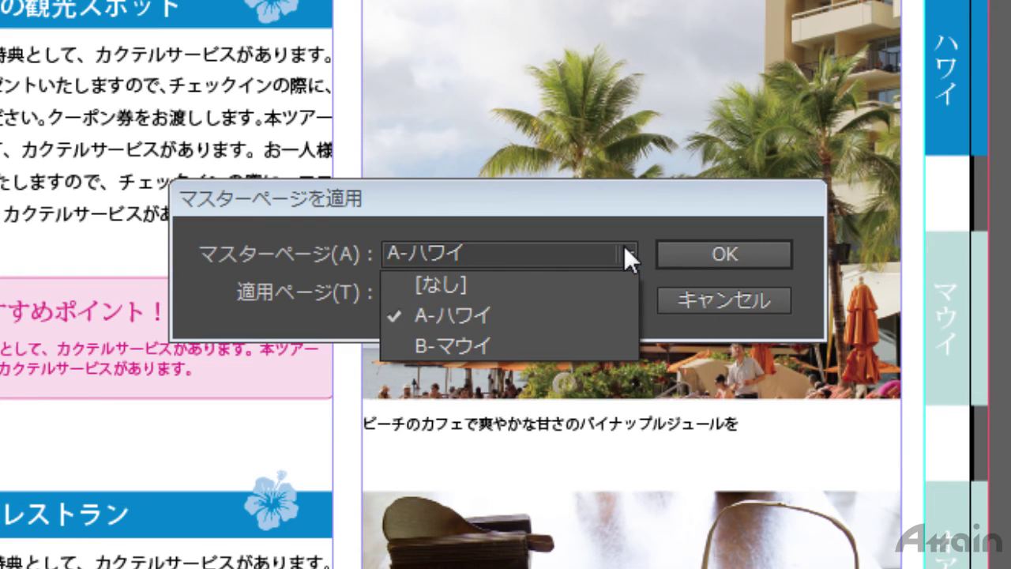
{"action": "left_click", "coordinate": [515, 346]}
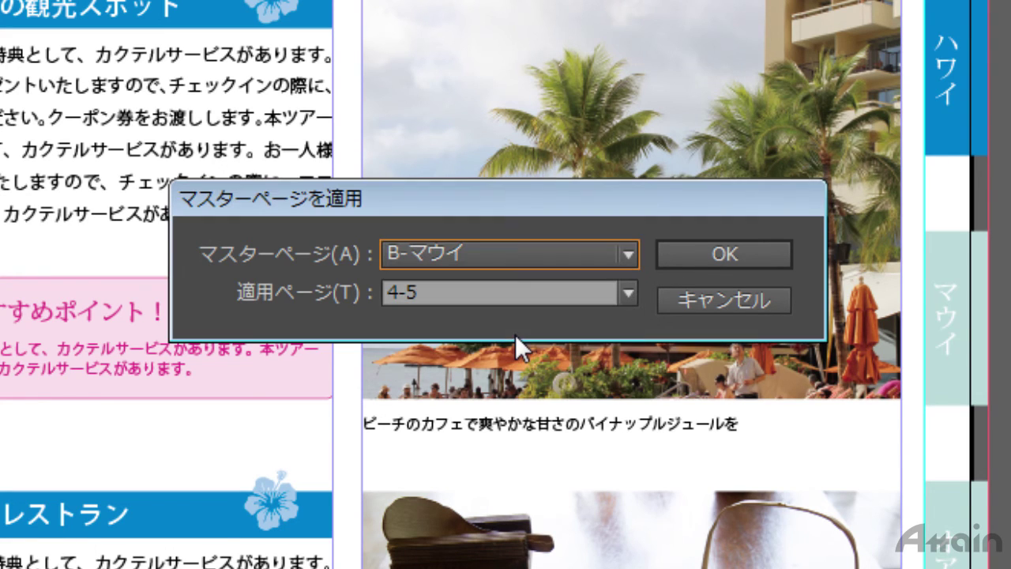
{"action": "left_click", "coordinate": [702, 251]}
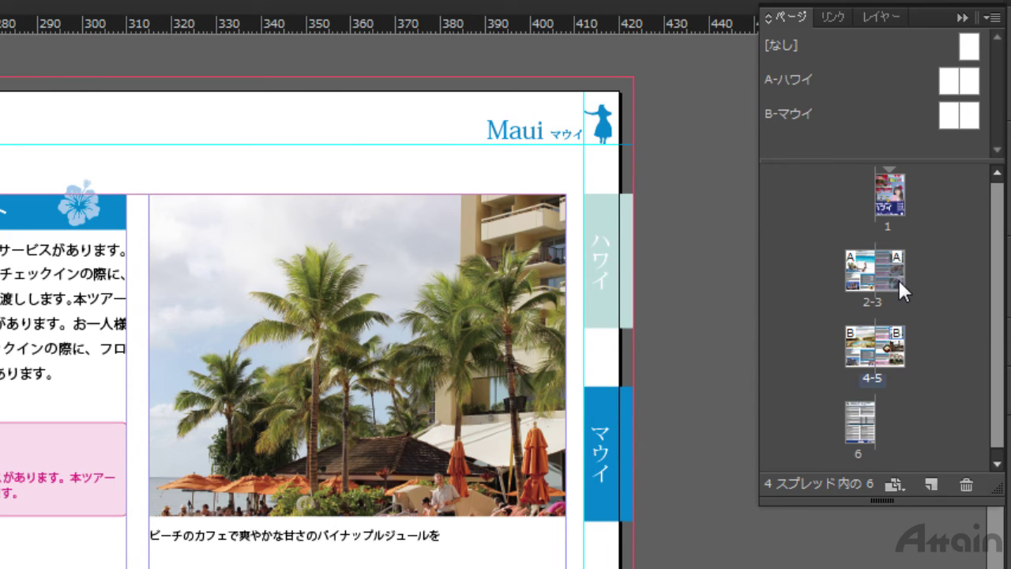
- Insert two blank pages based on the A-ハワイ master after page 3 and view the new spread
{"action": "left_click_drag", "start_coordinate": [898, 282], "coordinate": [932, 484]}
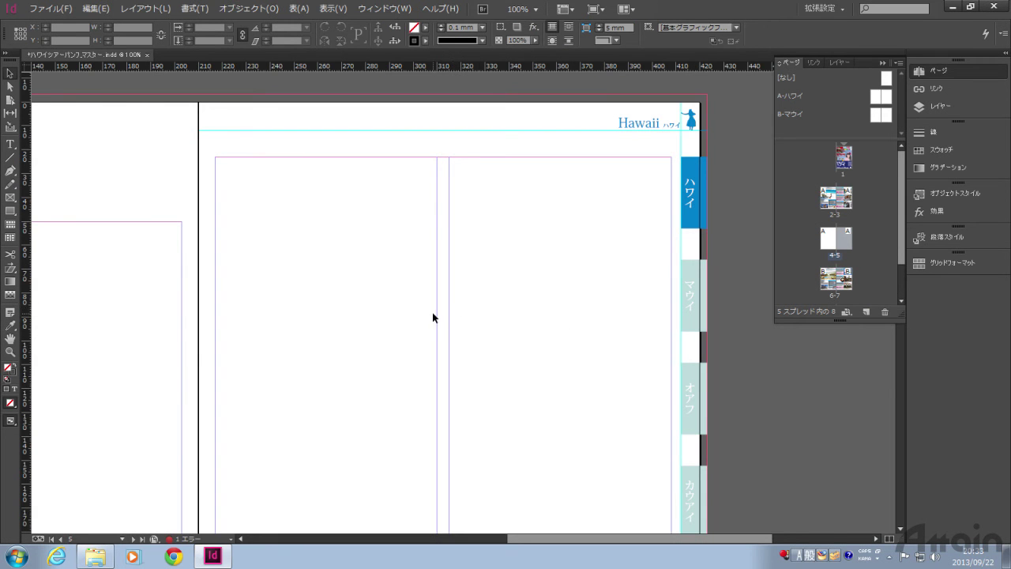
{"action": "left_click_drag", "start_coordinate": [295, 264], "coordinate": [429, 289]}
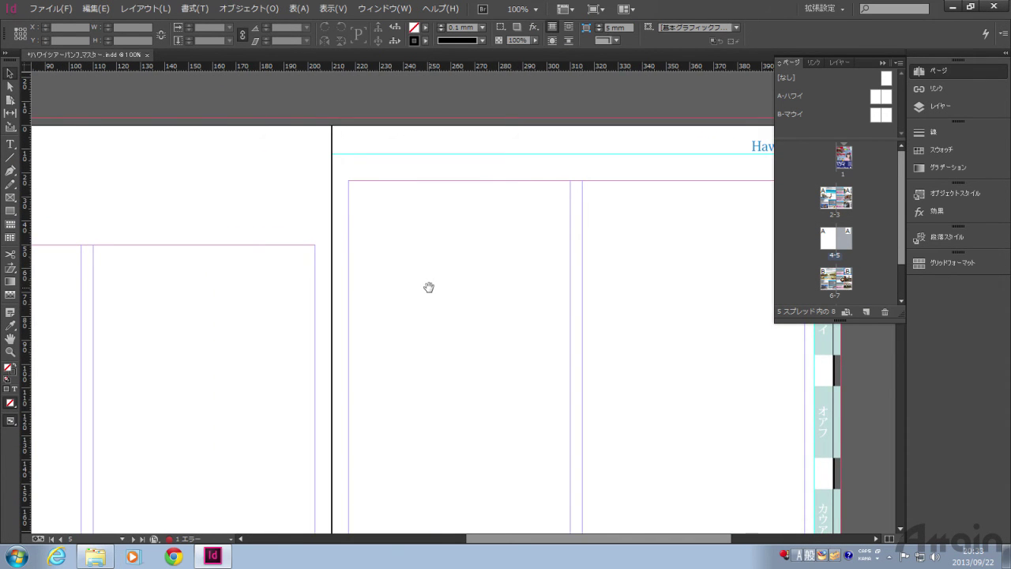
{"action": "key", "text": "ctrl+alt+0"}
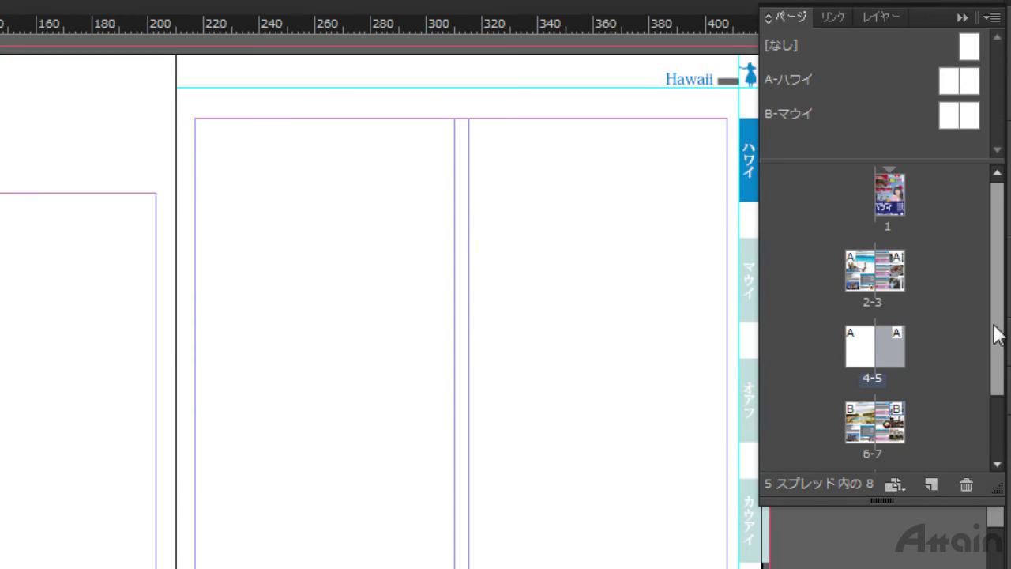
- Insert two blank pages based on the B-マウイ master after page 7
{"action": "left_click_drag", "start_coordinate": [900, 230], "coordinate": [899, 259]}
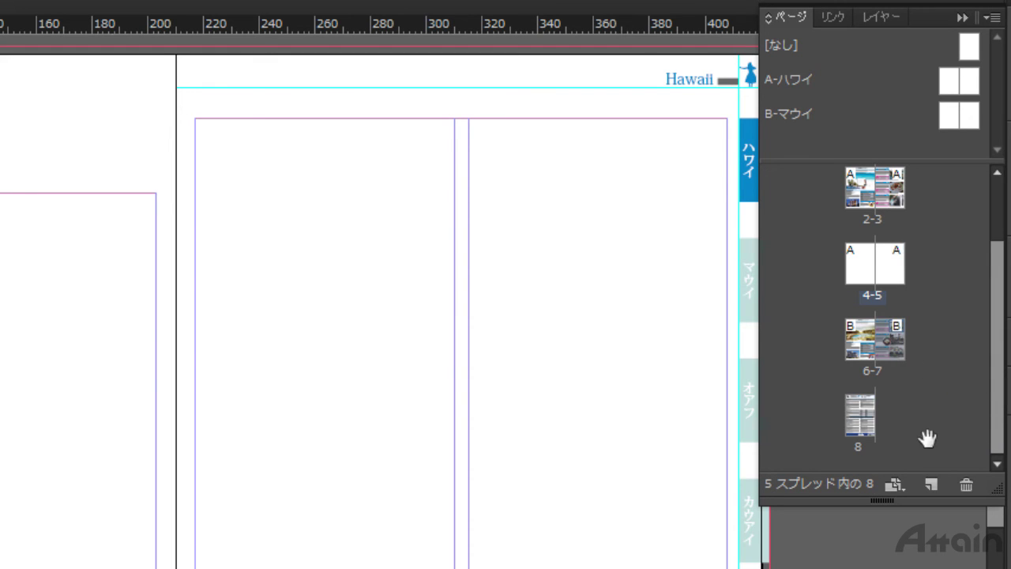
{"action": "left_click", "coordinate": [932, 485]}
{"action": "left_click", "coordinate": [933, 485]}
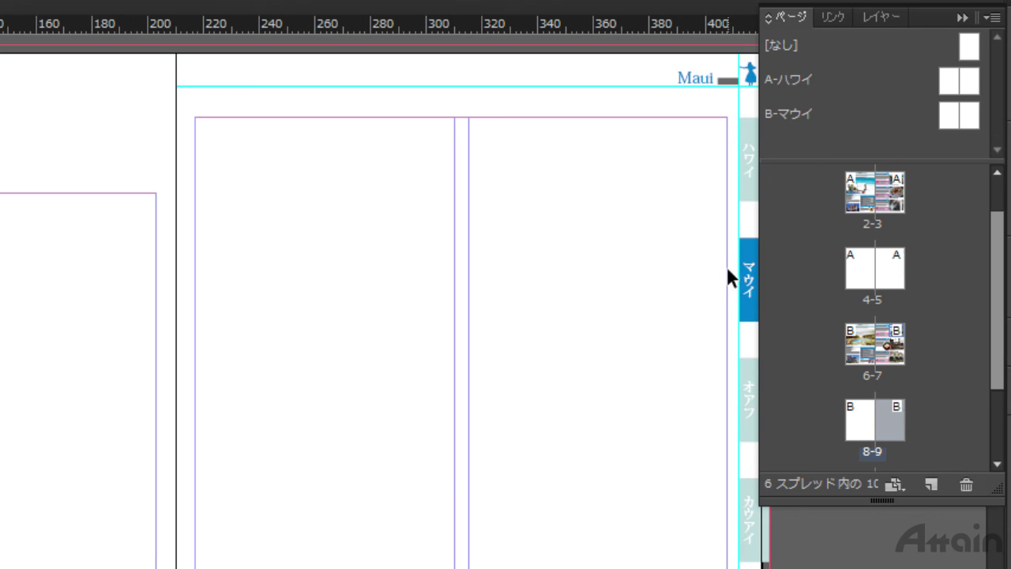
- Delete both blank spreads, the A-ハワイ one after page 3 and the B-マウイ one before the last page
{"action": "left_click", "coordinate": [874, 296]}
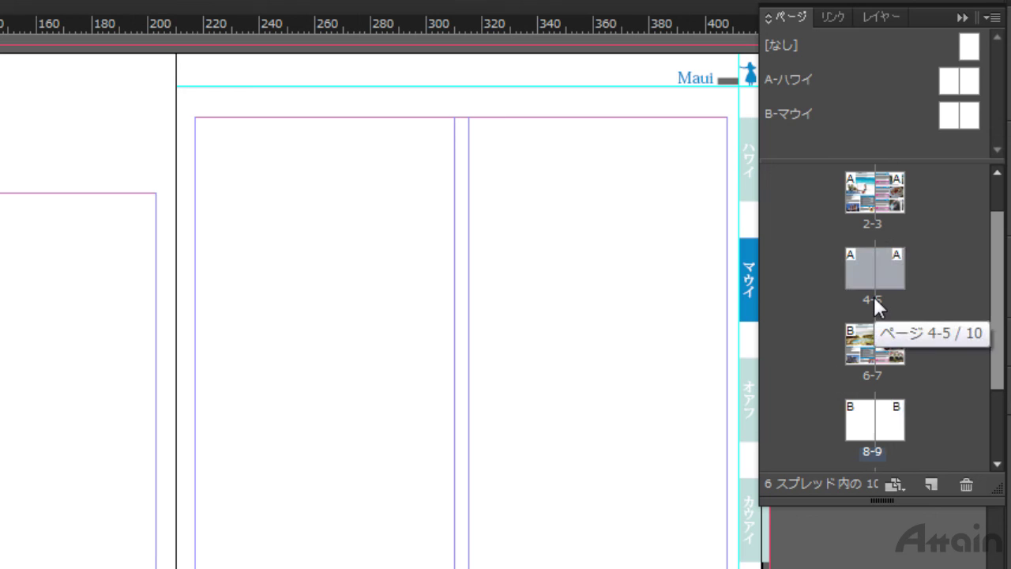
{"action": "left_click", "coordinate": [967, 486]}
{"action": "left_click", "coordinate": [871, 378]}
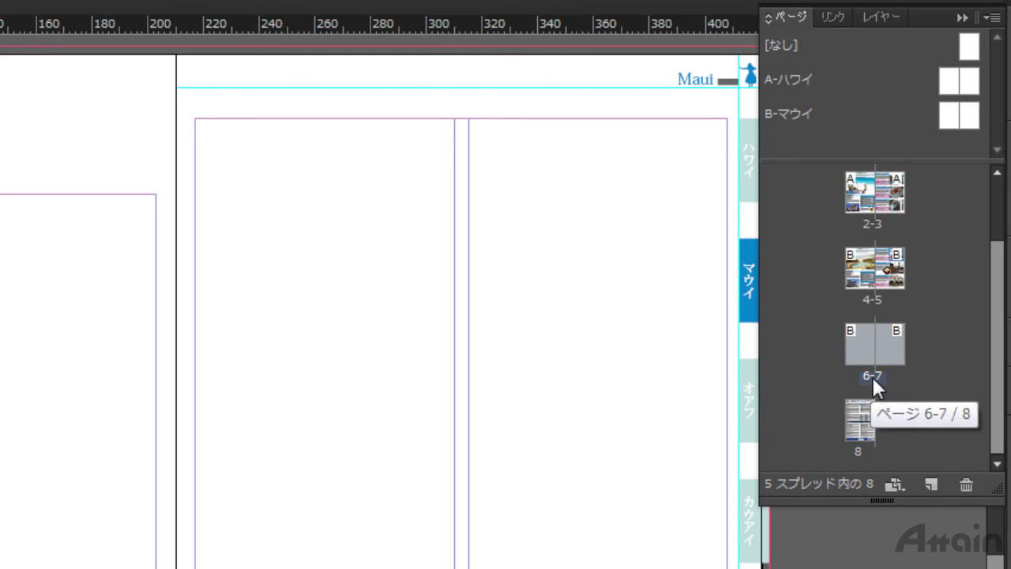
{"action": "left_click", "coordinate": [967, 485]}
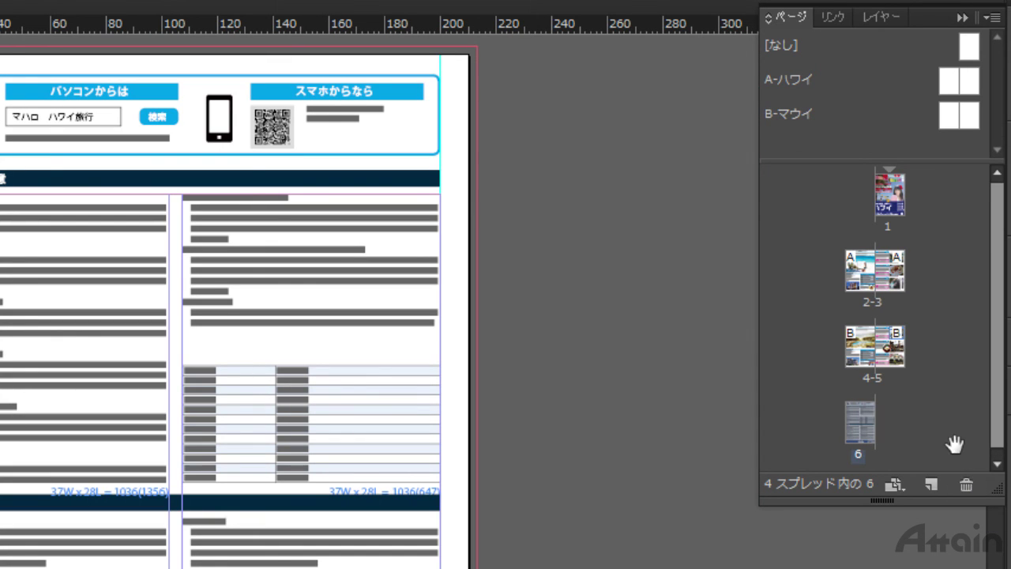